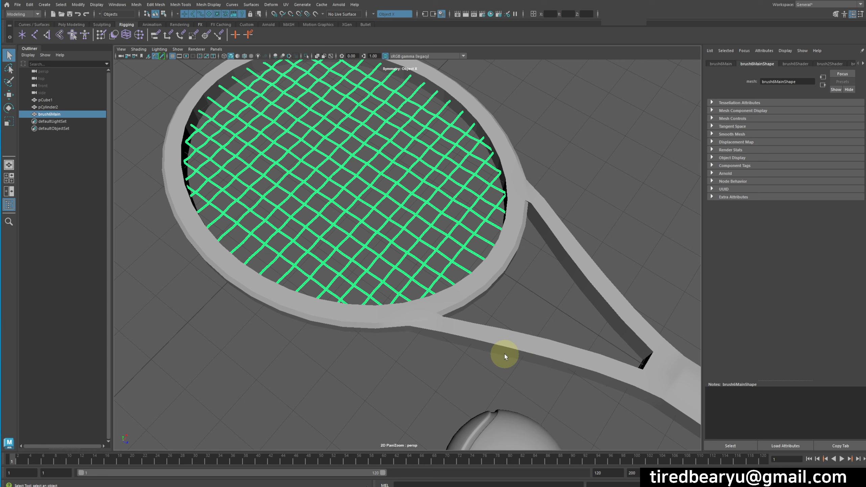
Assign a Lambert material to the racket's string mesh brush6Main.
{"action": "left_click", "coordinate": [438, 261]}
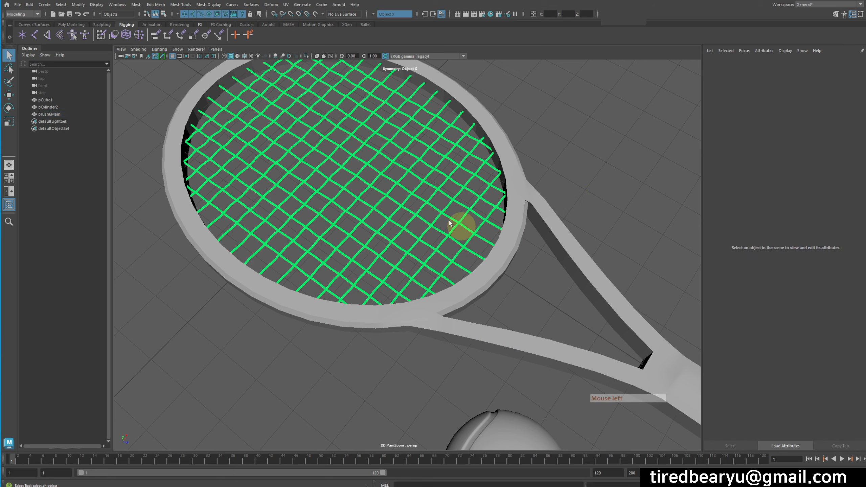
{"action": "left_click", "coordinate": [463, 184]}
{"action": "right_click_drag", "start_coordinate": [604, 106], "coordinate": [604, 298]}
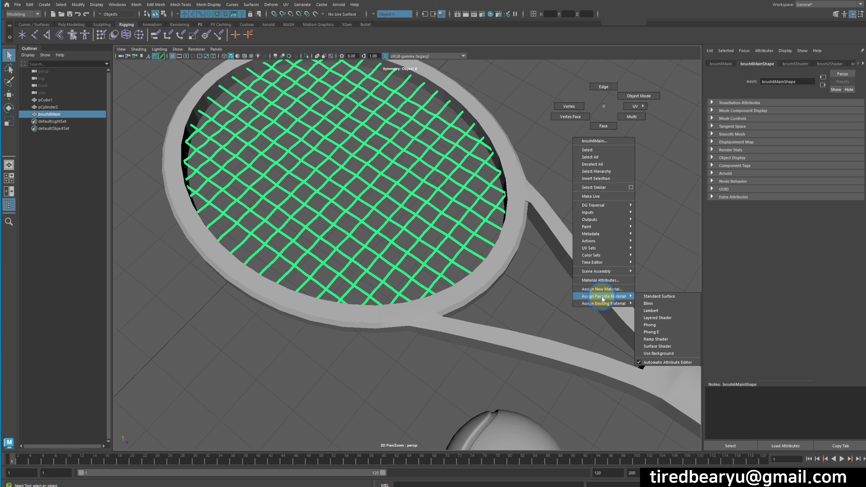
{"action": "right_click_drag", "start_coordinate": [599, 299], "coordinate": [686, 310]}
{"action": "left_click", "coordinate": [657, 198]}
{"action": "left_click_drag", "start_coordinate": [644, 208], "coordinate": [610, 196], "text": "alt"}
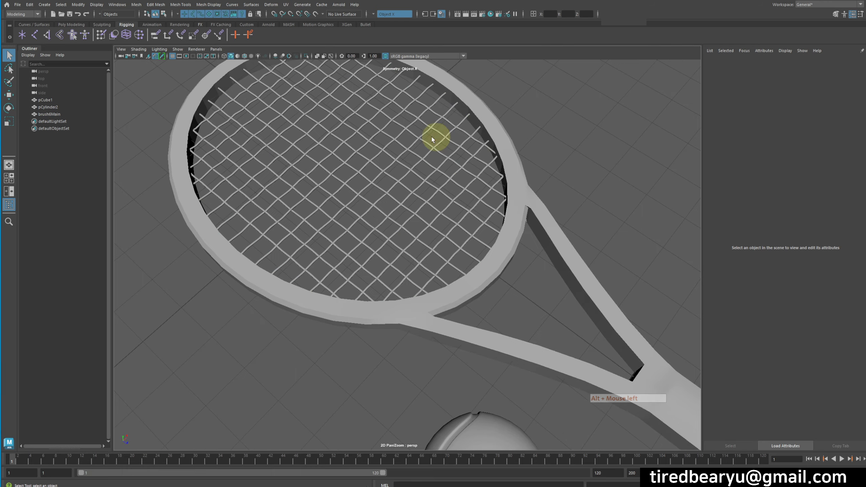
{"action": "left_click", "coordinate": [434, 136]}
{"action": "left_click_drag", "start_coordinate": [579, 236], "coordinate": [440, 255], "text": "alt"}
{"action": "left_click", "coordinate": [627, 288]}
{"action": "left_click_drag", "start_coordinate": [632, 314], "coordinate": [489, 208], "text": "alt"}
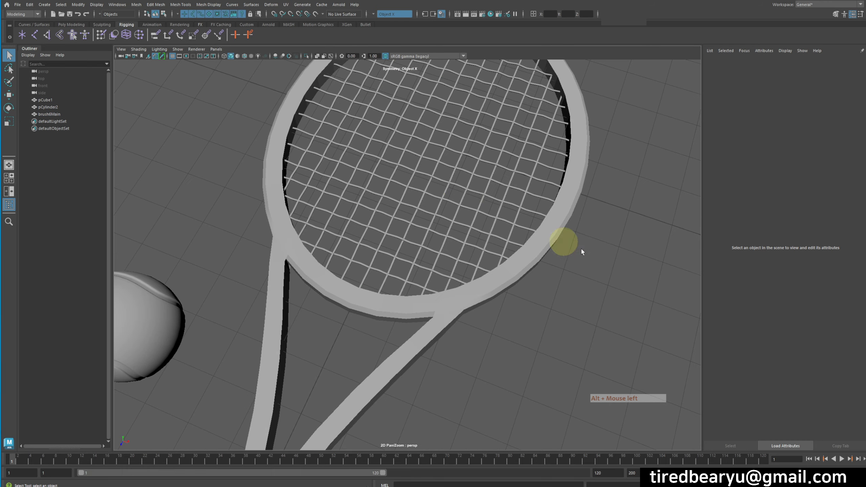
{"action": "left_click_drag", "start_coordinate": [565, 242], "coordinate": [608, 300], "text": "alt"}
{"action": "left_click", "coordinate": [395, 178]}
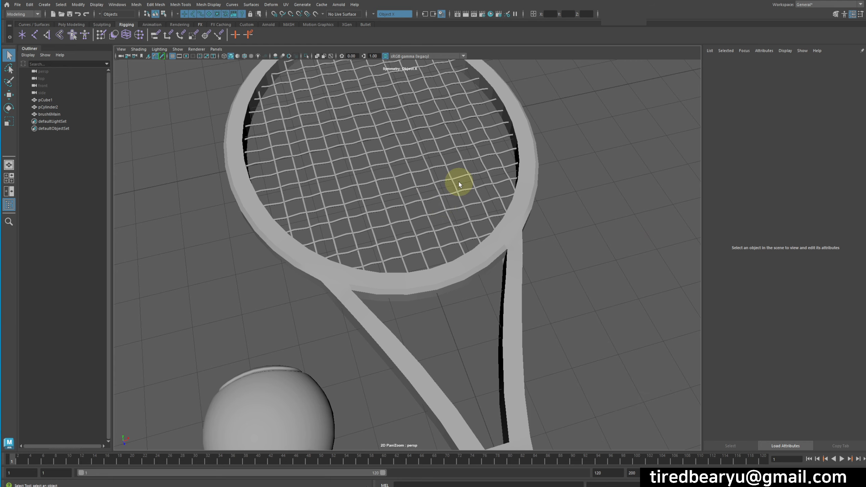
Delete all unused nodes in the Hypershade and close it.
{"action": "left_click", "coordinate": [489, 14]}
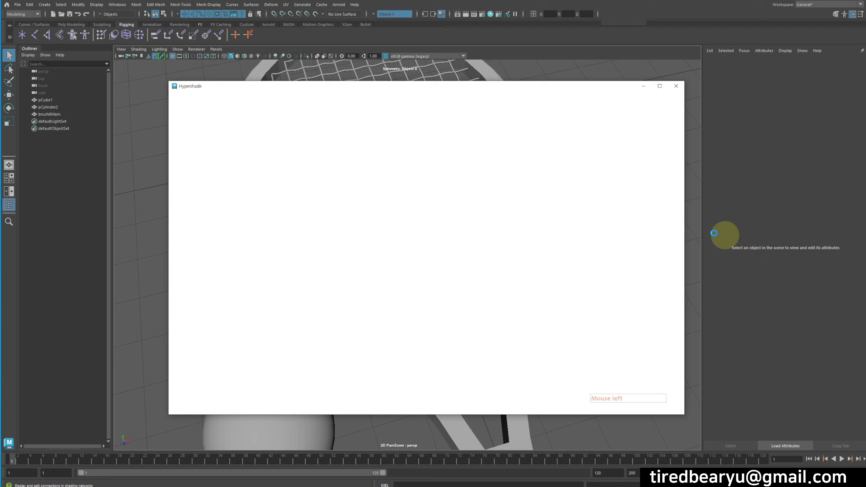
{"action": "scroll", "coordinate": [491, 168], "scroll_direction": "down", "scroll_amount": 3}
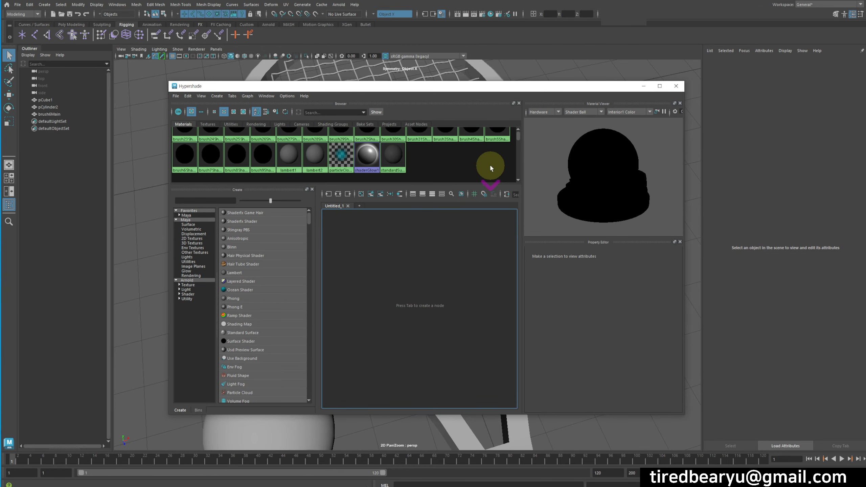
{"action": "scroll", "coordinate": [377, 155], "scroll_direction": "up", "scroll_amount": 3}
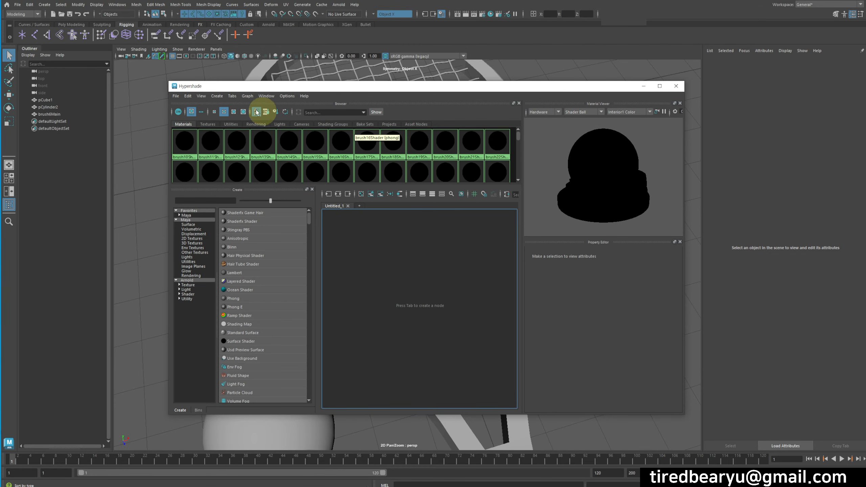
{"action": "left_click", "coordinate": [188, 96]}
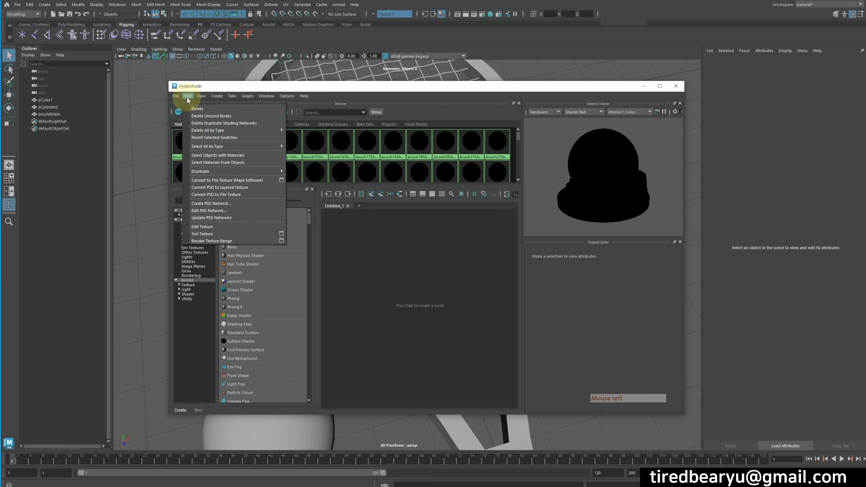
{"action": "mouse_move", "coordinate": [220, 133]}
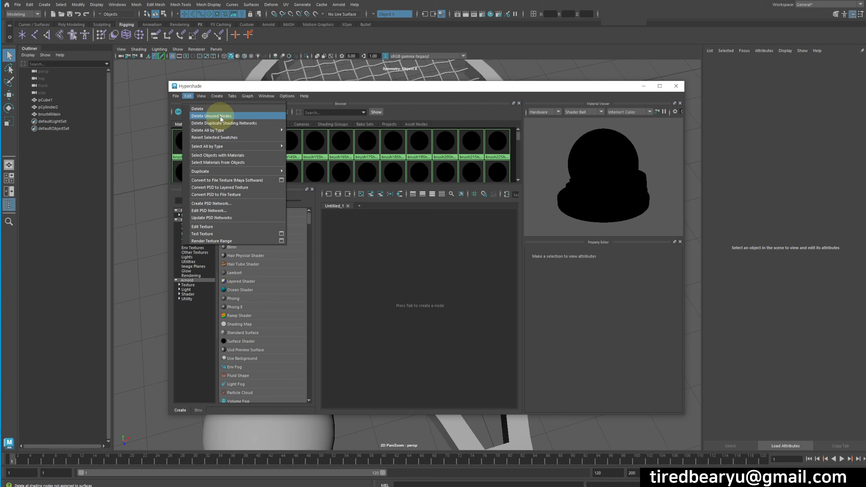
{"action": "left_click", "coordinate": [220, 116]}
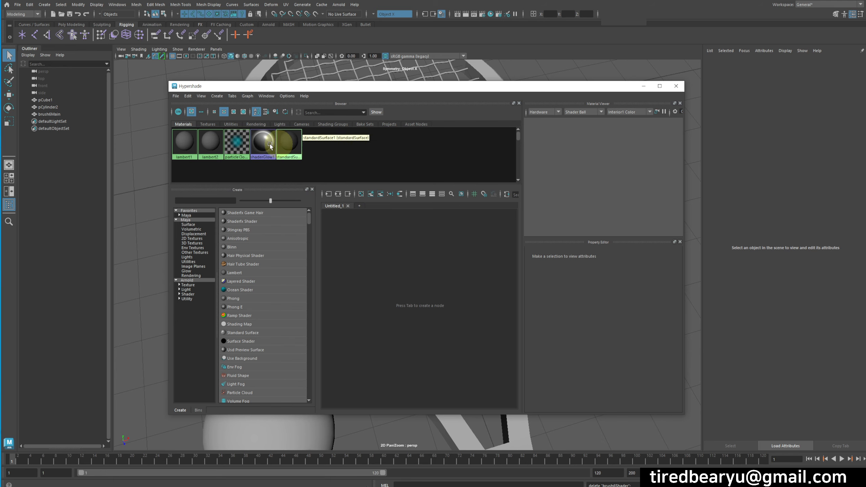
{"action": "left_click", "coordinate": [675, 85]}
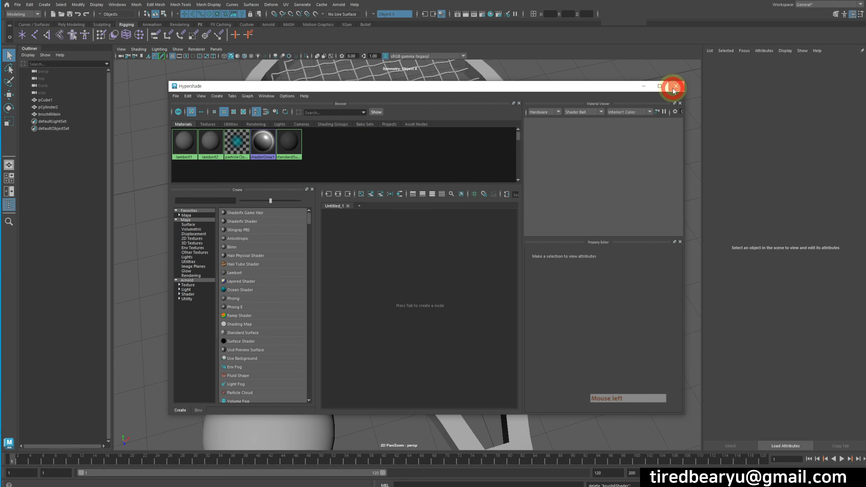
Select the racket's string mesh and open the UV Editor.
{"action": "middle_click_drag", "start_coordinate": [618, 210], "coordinate": [586, 199], "text": "alt"}
{"action": "scroll", "coordinate": [634, 198], "scroll_direction": "down", "scroll_amount": 5}
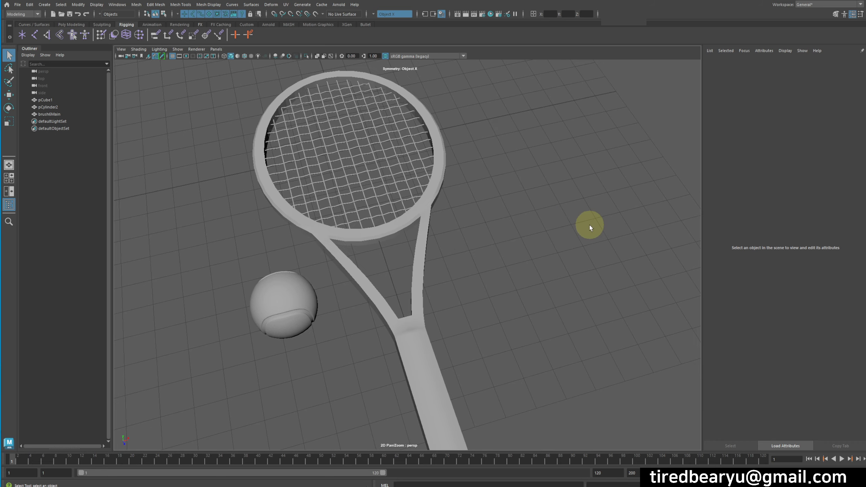
{"action": "middle_click_drag", "start_coordinate": [549, 266], "coordinate": [614, 273], "text": "alt"}
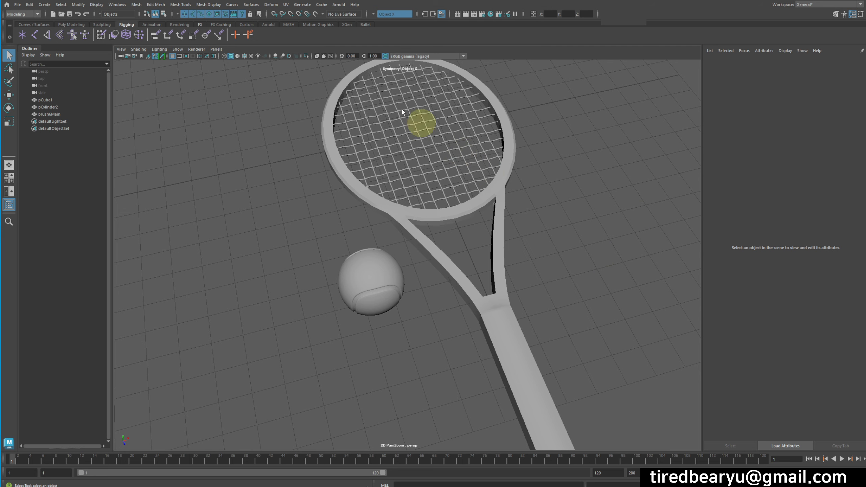
{"action": "left_click", "coordinate": [433, 158]}
{"action": "left_click", "coordinate": [503, 303]}
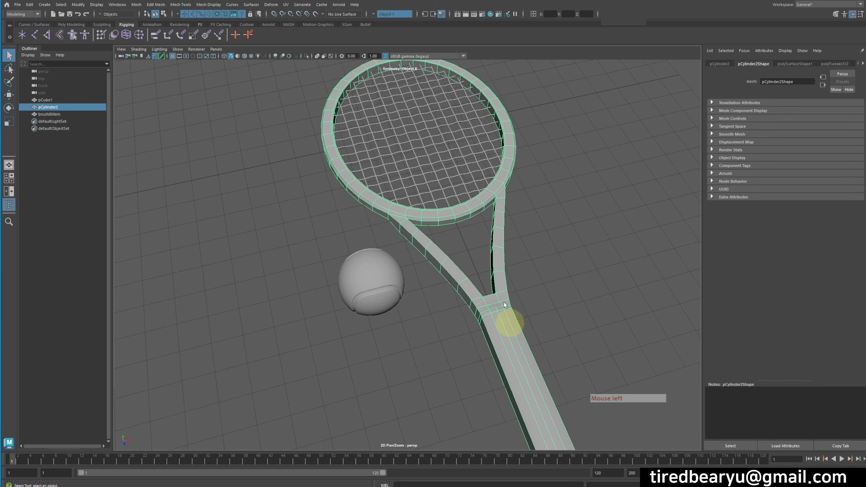
{"action": "left_click", "coordinate": [429, 139]}
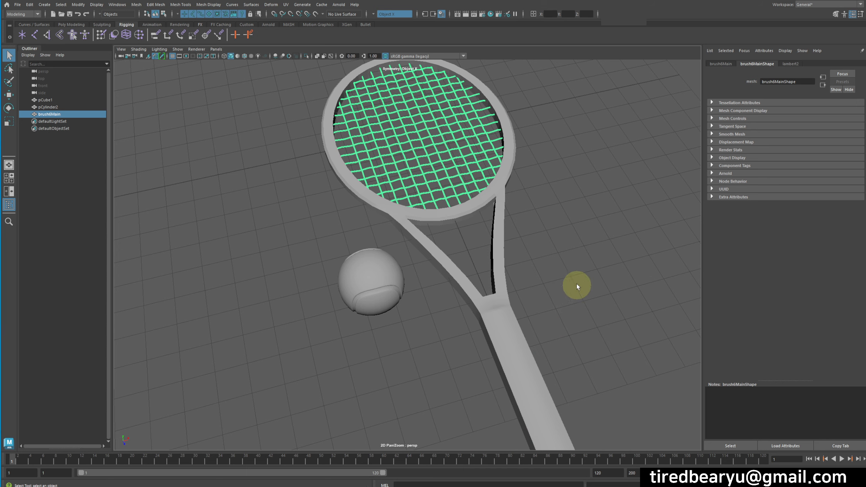
{"action": "left_click", "coordinate": [286, 4]}
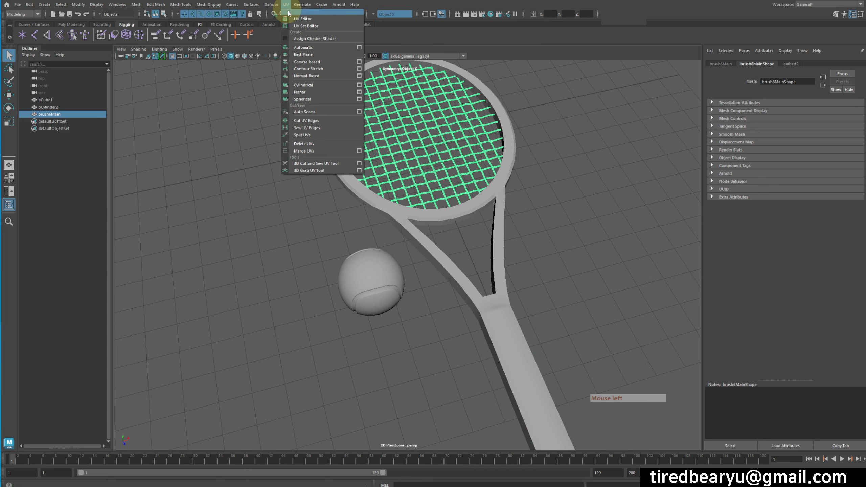
{"action": "left_click", "coordinate": [297, 19]}
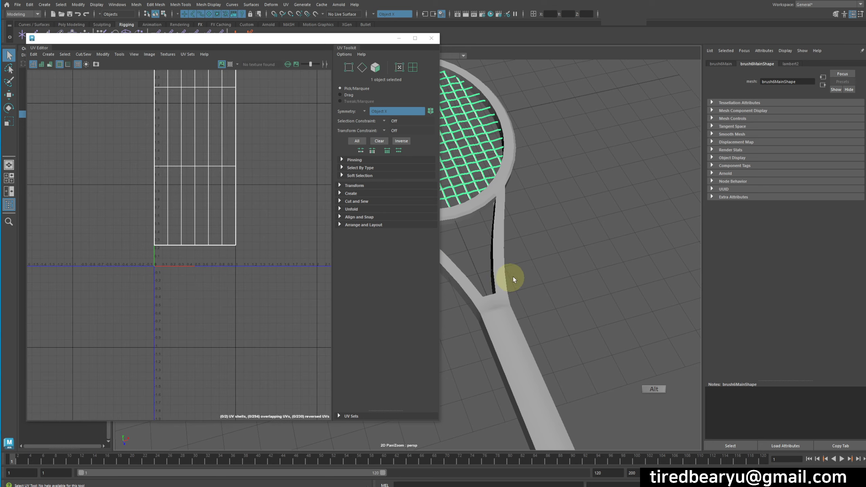
Examine the UV layouts of the racket strings and the tennis ball in the UV Editor.
{"action": "middle_click_drag", "start_coordinate": [508, 281], "coordinate": [599, 292], "text": "alt"}
{"action": "left_click", "coordinate": [653, 218]}
{"action": "left_click", "coordinate": [522, 177]}
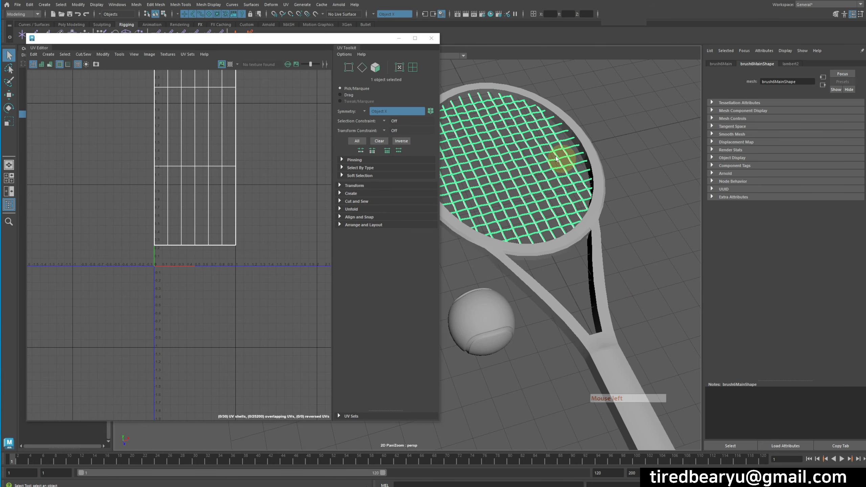
{"action": "left_click_drag", "start_coordinate": [572, 184], "coordinate": [573, 186], "text": "alt"}
{"action": "scroll", "coordinate": [246, 211], "scroll_direction": "down", "scroll_amount": 10}
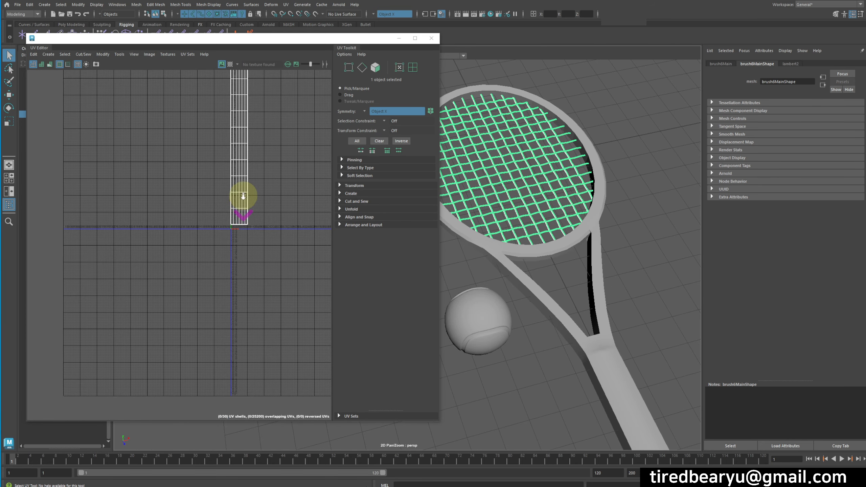
{"action": "middle_click_drag", "start_coordinate": [579, 285], "coordinate": [579, 208], "text": "alt"}
{"action": "left_click", "coordinate": [490, 231]}
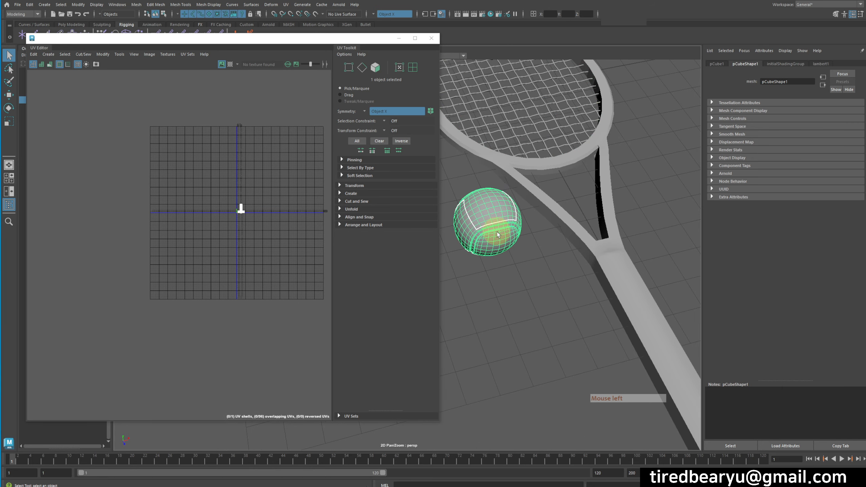
{"action": "scroll", "coordinate": [257, 256], "scroll_direction": "up", "scroll_amount": 6}
{"action": "middle_click_drag", "start_coordinate": [202, 175], "coordinate": [233, 300], "text": "alt"}
{"action": "scroll", "coordinate": [251, 240], "scroll_direction": "up", "scroll_amount": 6}
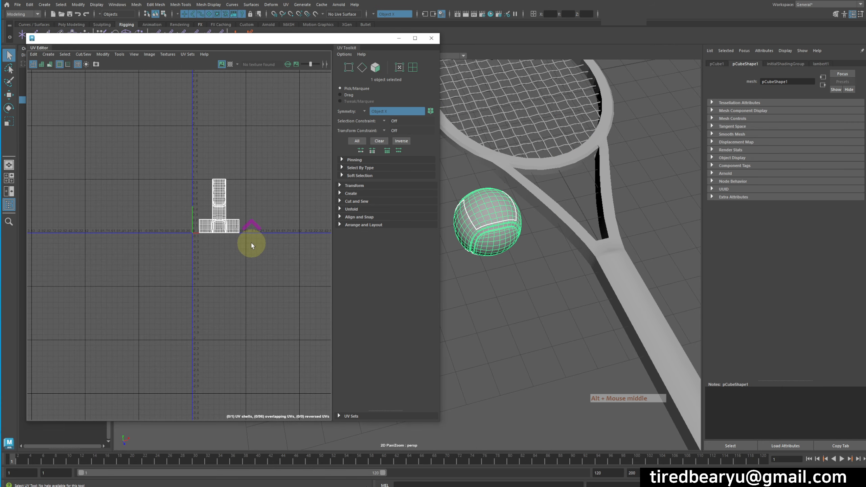
Compare the UV layouts of the racket frame, the tennis ball and the strings by selecting each object in turn.
{"action": "left_click", "coordinate": [620, 277]}
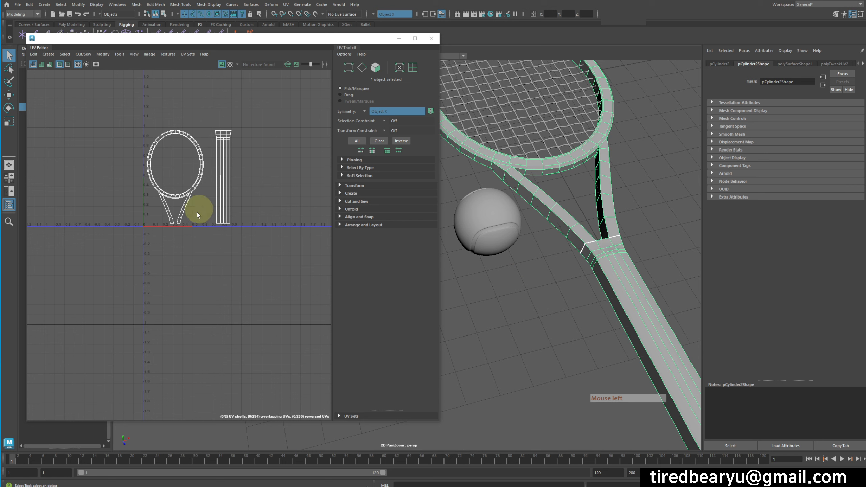
{"action": "left_click", "coordinate": [505, 226]}
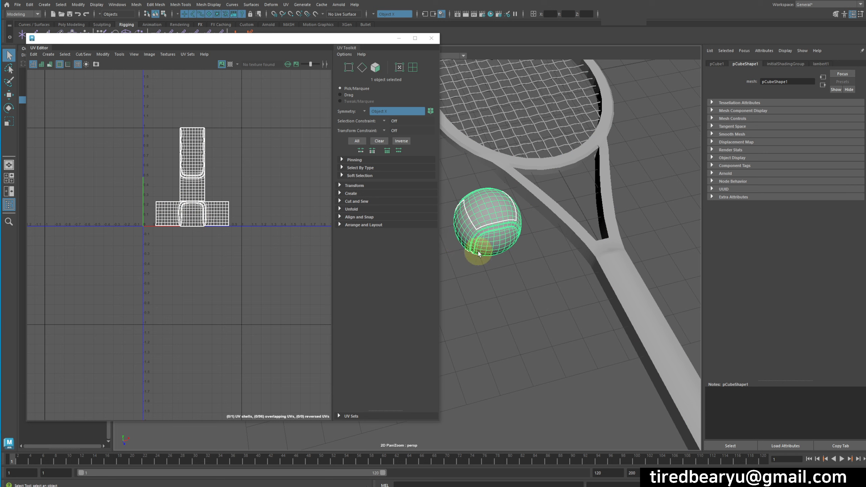
{"action": "left_click", "coordinate": [536, 115]}
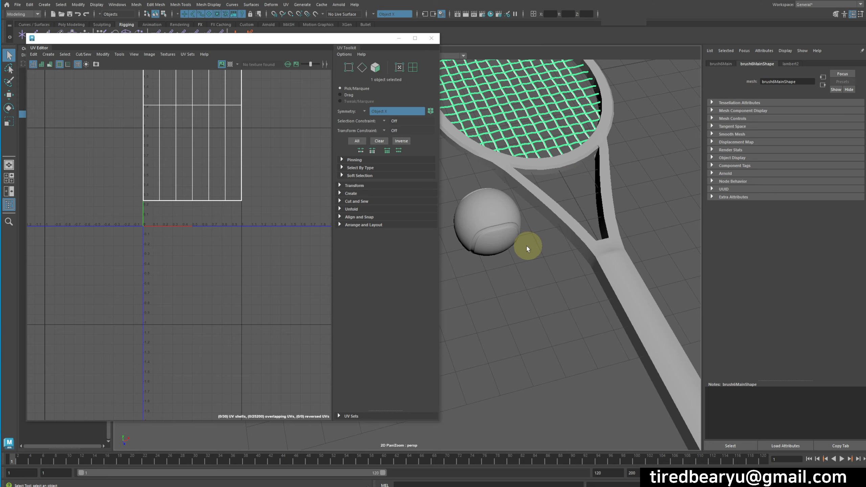
{"action": "middle_click_drag", "start_coordinate": [580, 167], "coordinate": [600, 331], "text": "alt"}
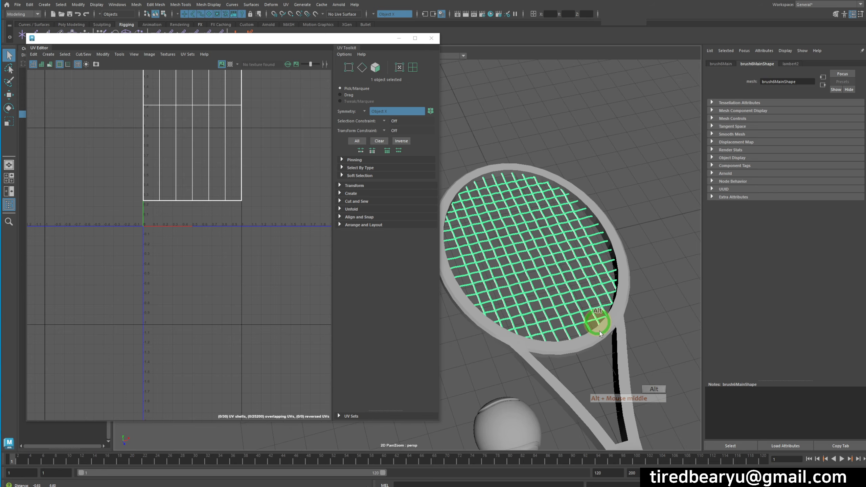
{"action": "left_click_drag", "start_coordinate": [599, 331], "coordinate": [599, 325], "text": "alt"}
{"action": "left_click", "coordinate": [628, 286]}
{"action": "left_click", "coordinate": [626, 294]}
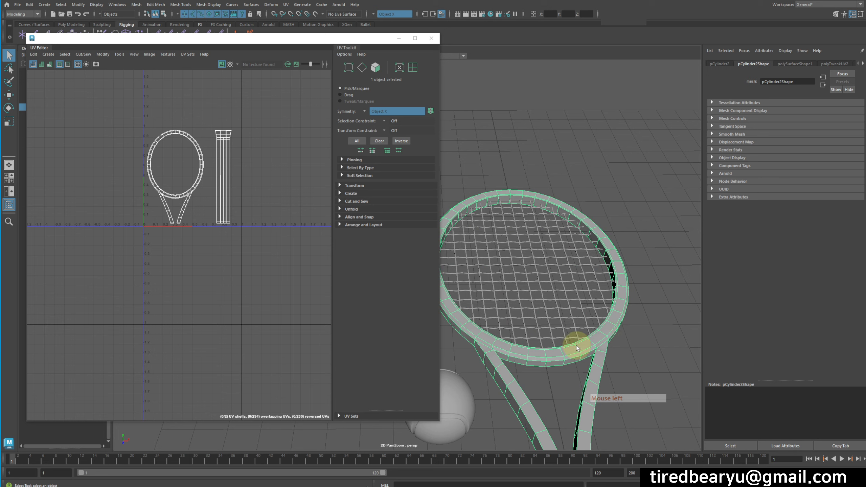
{"action": "middle_click_drag", "start_coordinate": [576, 348], "coordinate": [641, 184], "text": "alt"}
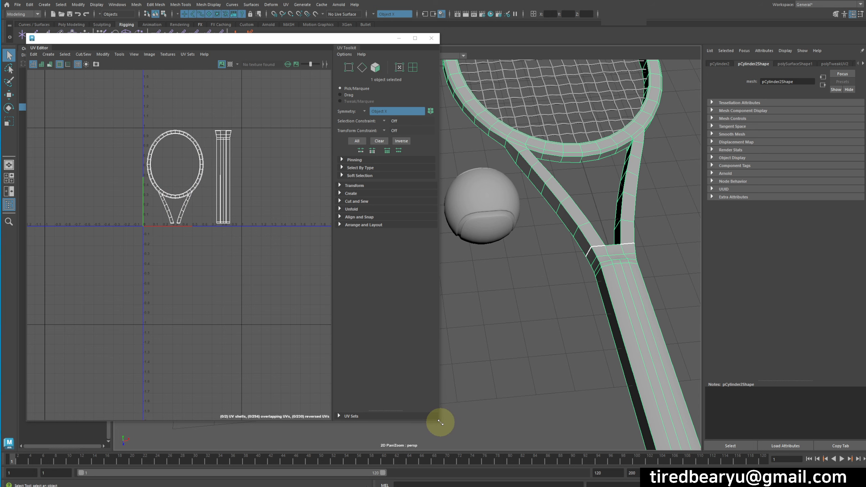
Shrink the UV Editor window to uncover more of the scene and select the tennis ball.
{"action": "left_click_drag", "start_coordinate": [441, 424], "coordinate": [341, 344]}
{"action": "middle_click_drag", "start_coordinate": [451, 248], "coordinate": [442, 289], "text": "alt"}
{"action": "right_click_drag", "start_coordinate": [442, 289], "coordinate": [468, 283], "text": "alt"}
{"action": "left_click", "coordinate": [473, 276]}
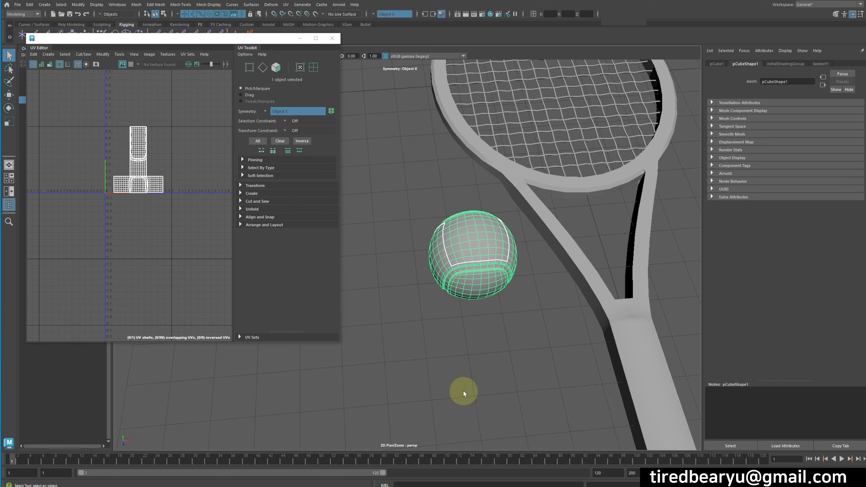
Examine the tennis ball's existing UV seam borders from all sides.
{"action": "left_click_drag", "start_coordinate": [483, 245], "coordinate": [514, 255], "text": "alt"}
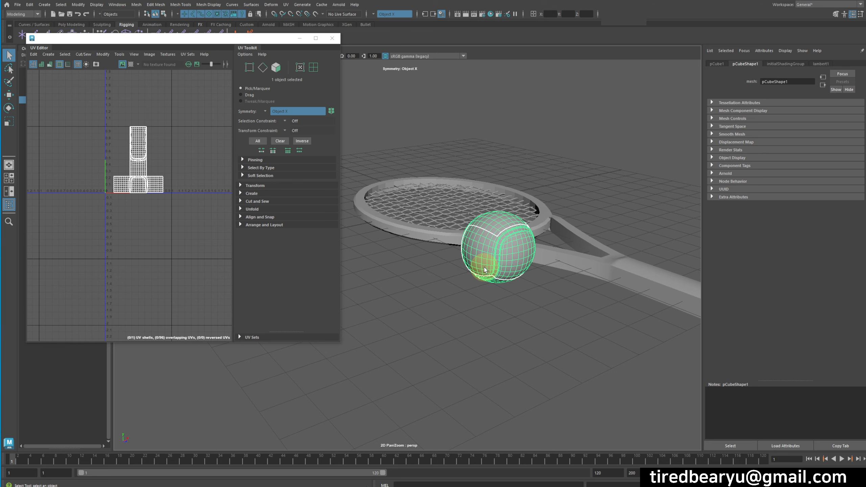
{"action": "left_click_drag", "start_coordinate": [507, 262], "coordinate": [511, 269], "text": "alt"}
{"action": "right_click_drag", "start_coordinate": [511, 269], "coordinate": [620, 317], "text": "alt"}
{"action": "middle_click_drag", "start_coordinate": [620, 317], "coordinate": [569, 272], "text": "alt"}
{"action": "middle_click_drag", "start_coordinate": [599, 306], "coordinate": [566, 280], "text": "alt"}
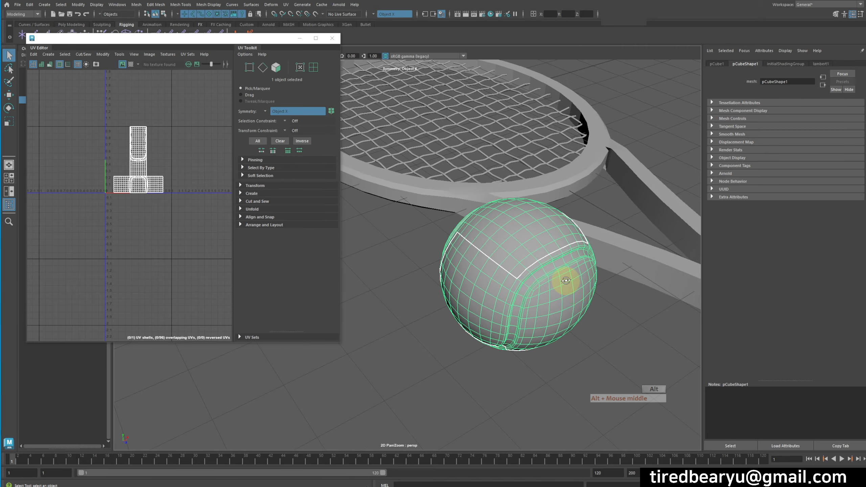
{"action": "left_click_drag", "start_coordinate": [566, 280], "coordinate": [650, 303], "text": "alt"}
{"action": "middle_click_drag", "start_coordinate": [651, 303], "coordinate": [572, 326], "text": "alt"}
{"action": "right_click_drag", "start_coordinate": [571, 326], "coordinate": [644, 287], "text": "alt"}
{"action": "left_click_drag", "start_coordinate": [644, 287], "coordinate": [599, 275], "text": "alt"}
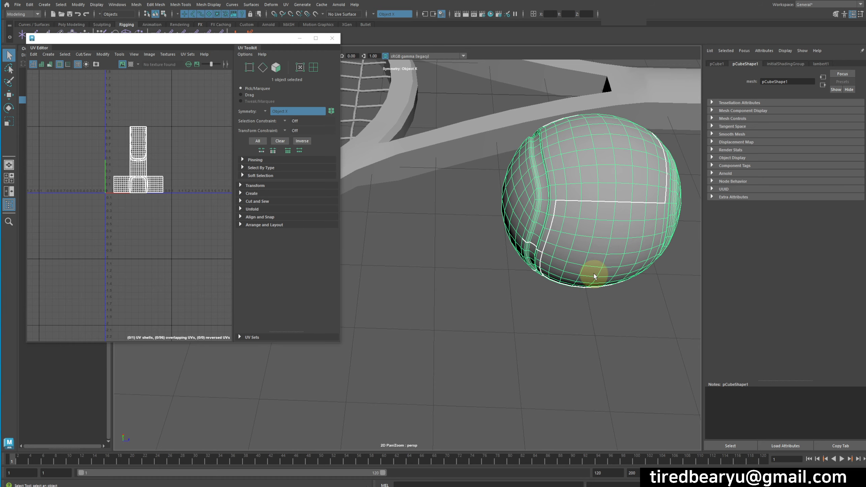
{"action": "middle_click_drag", "start_coordinate": [594, 274], "coordinate": [533, 297], "text": "alt"}
{"action": "left_click_drag", "start_coordinate": [533, 297], "coordinate": [551, 290], "text": "alt"}
Switch the tennis ball to edge selection and select an edge on its upper surface.
{"action": "right_click_drag", "start_coordinate": [562, 66], "coordinate": [562, 46]}
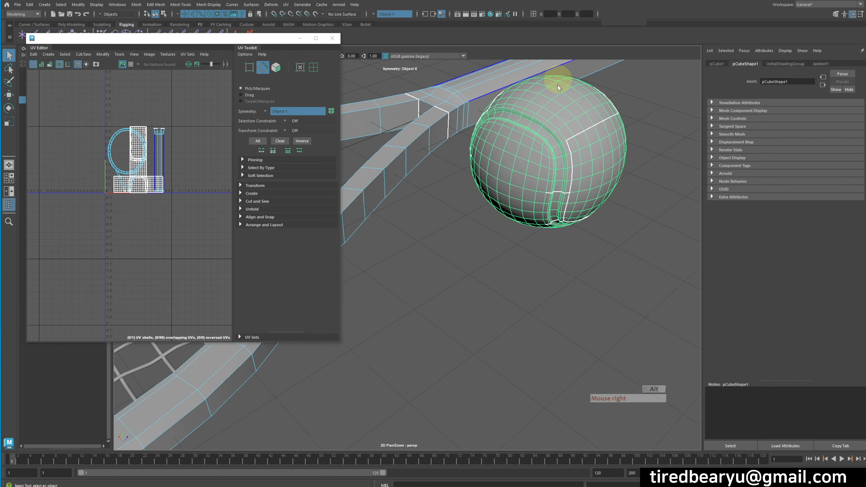
{"action": "middle_click_drag", "start_coordinate": [557, 86], "coordinate": [548, 217], "text": "alt"}
{"action": "right_click_drag", "start_coordinate": [536, 205], "coordinate": [536, 187]}
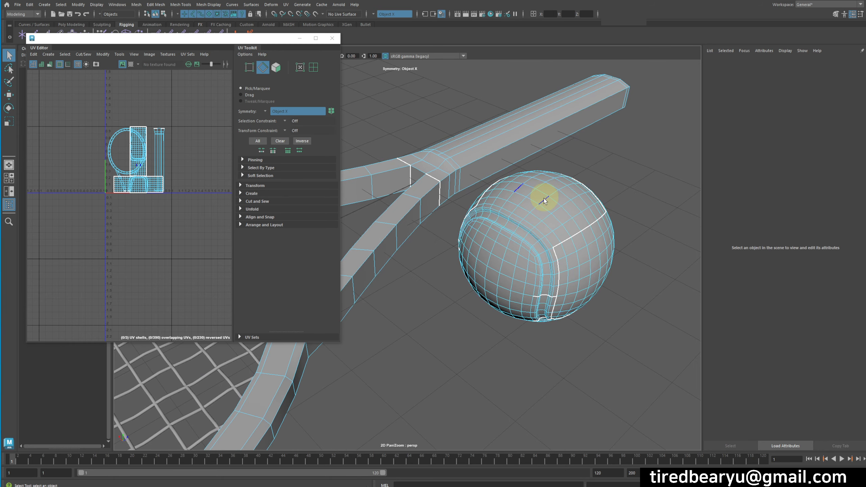
{"action": "left_click", "coordinate": [544, 201]}
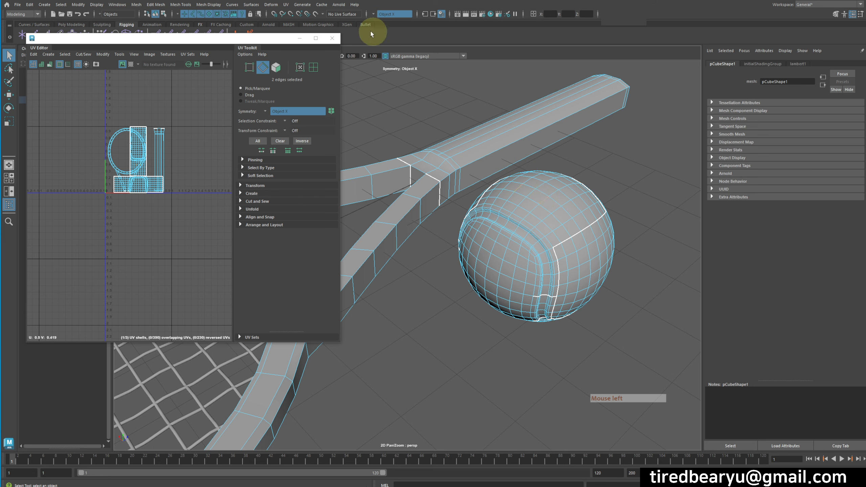
Turn symmetry off and select a run of edges across the upper surface of the tennis ball.
{"action": "left_click", "coordinate": [377, 14]}
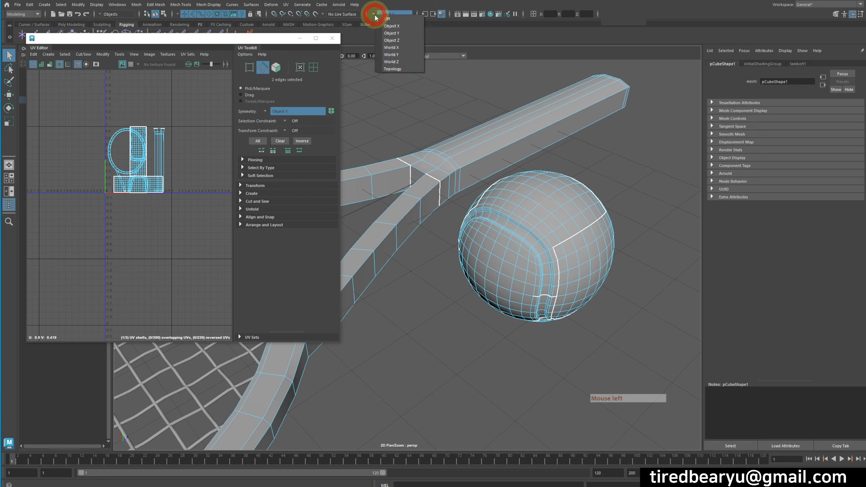
{"action": "left_click", "coordinate": [396, 23]}
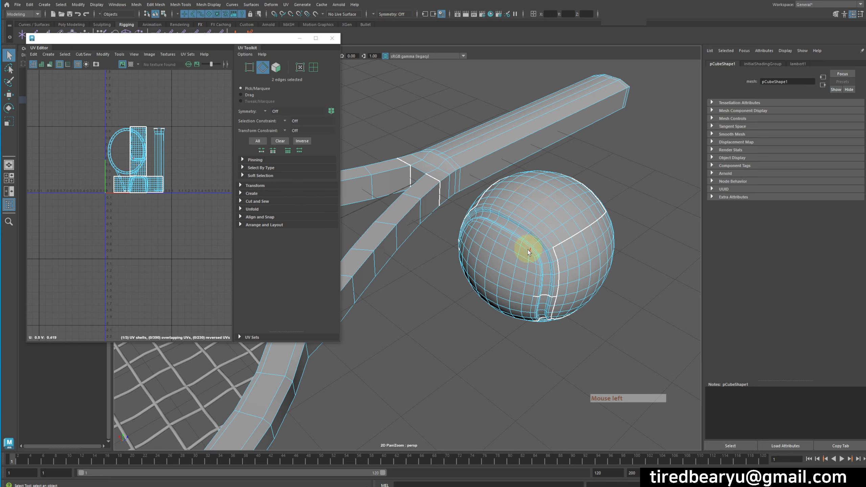
{"action": "double_click", "coordinate": [530, 196]}
{"action": "key", "text": "f"}
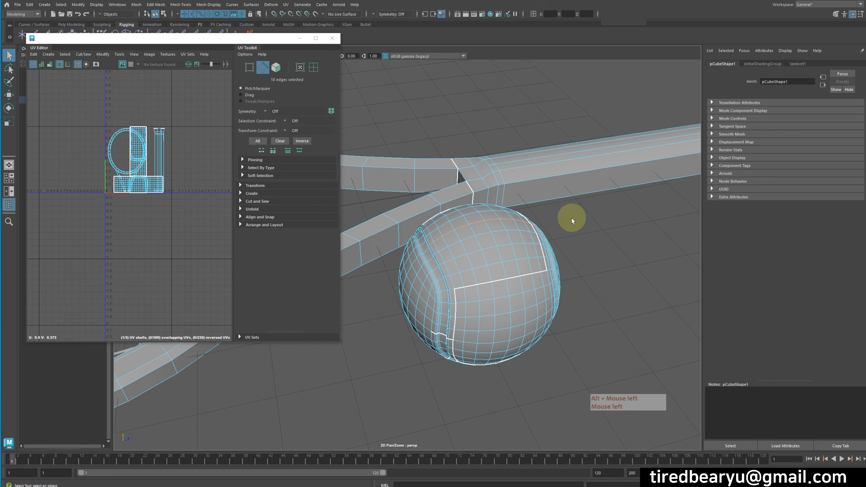
Select the edge loop through the ball's middle and deselect its lower part in the wireframe side view of the four-view layout.
{"action": "left_click_drag", "start_coordinate": [574, 218], "coordinate": [546, 252], "text": "alt"}
{"action": "right_click_drag", "start_coordinate": [546, 252], "coordinate": [533, 237], "text": "alt"}
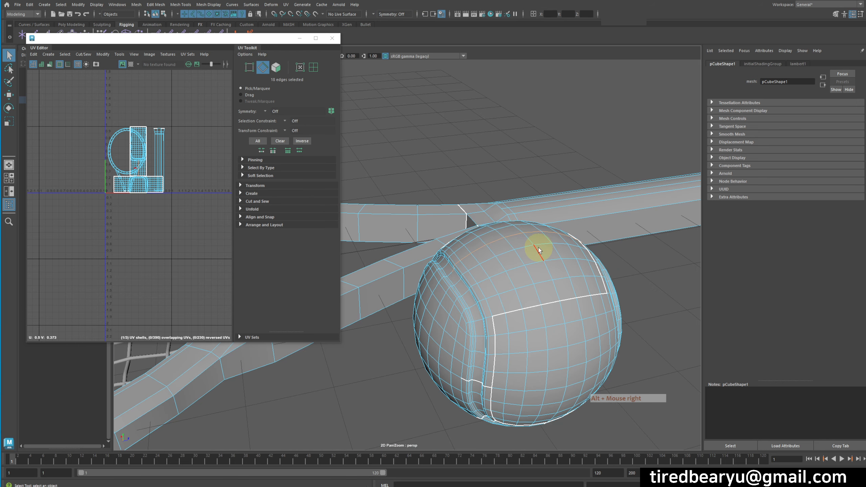
{"action": "left_click_drag", "start_coordinate": [538, 248], "coordinate": [533, 221], "text": "alt"}
{"action": "key", "text": "space"}
{"action": "key", "text": "f"}
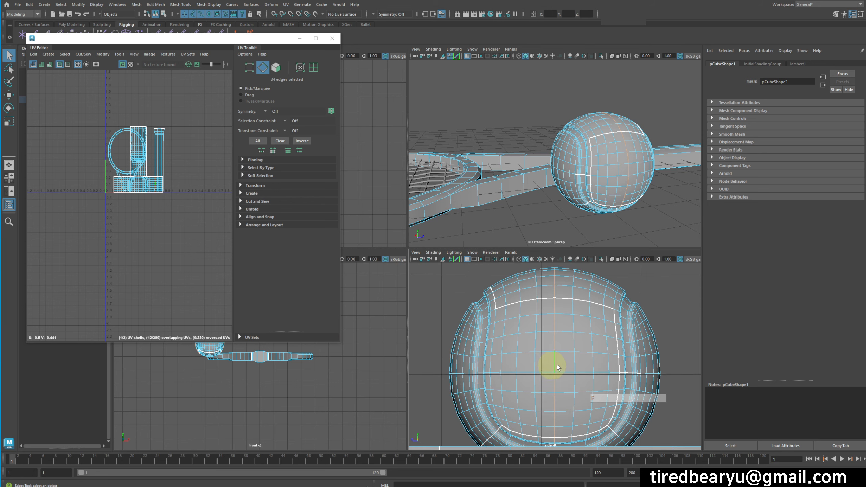
{"action": "key", "text": "4"}
{"action": "middle_click_drag", "start_coordinate": [583, 367], "coordinate": [578, 303], "text": "alt"}
{"action": "right_click_drag", "start_coordinate": [578, 303], "coordinate": [504, 304], "text": "alt"}
{"action": "right_click_drag", "start_coordinate": [552, 356], "coordinate": [590, 356], "text": "alt"}
{"action": "left_click_drag", "start_coordinate": [513, 346], "coordinate": [636, 394], "text": "ctrl"}
{"action": "right_click_drag", "start_coordinate": [518, 372], "coordinate": [599, 379], "text": "alt"}
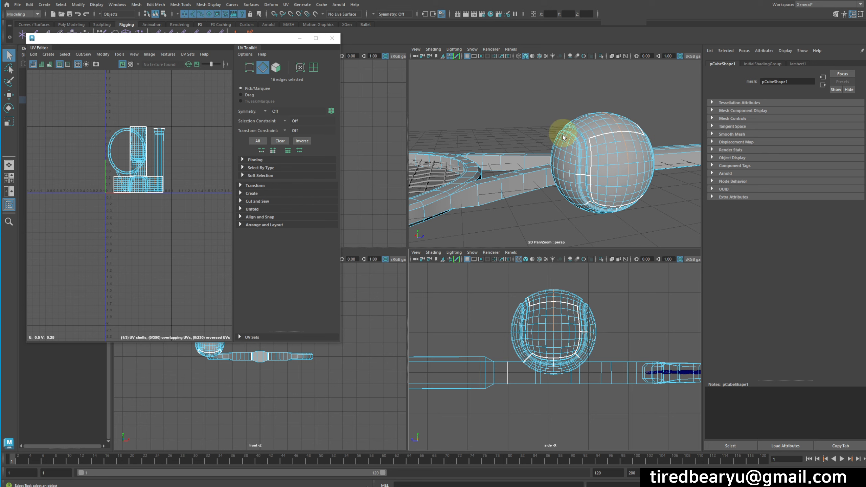
Return the tennis ball to object selection and apply a planar UV projection to the whole ball.
{"action": "left_click_drag", "start_coordinate": [595, 203], "coordinate": [603, 221], "text": "alt"}
{"action": "right_click_drag", "start_coordinate": [611, 153], "coordinate": [658, 141]}
{"action": "left_click_drag", "start_coordinate": [657, 195], "coordinate": [646, 193], "text": "alt"}
{"action": "left_click", "coordinate": [615, 151]}
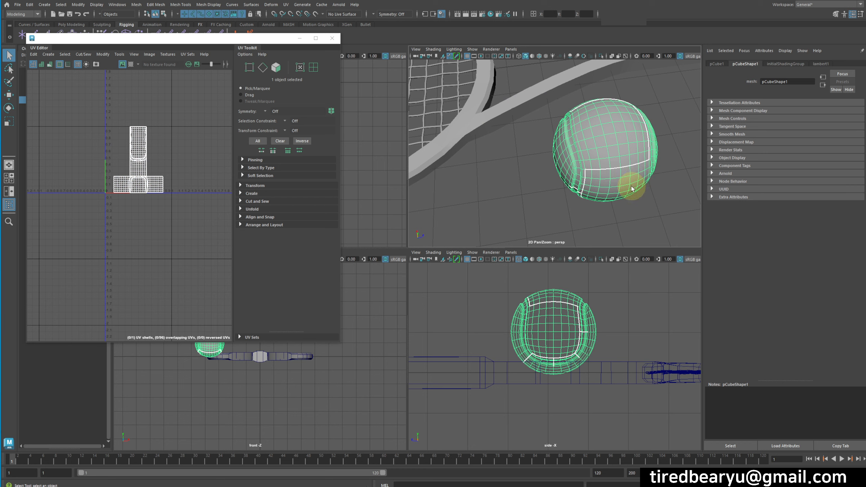
{"action": "left_click", "coordinate": [339, 4]}
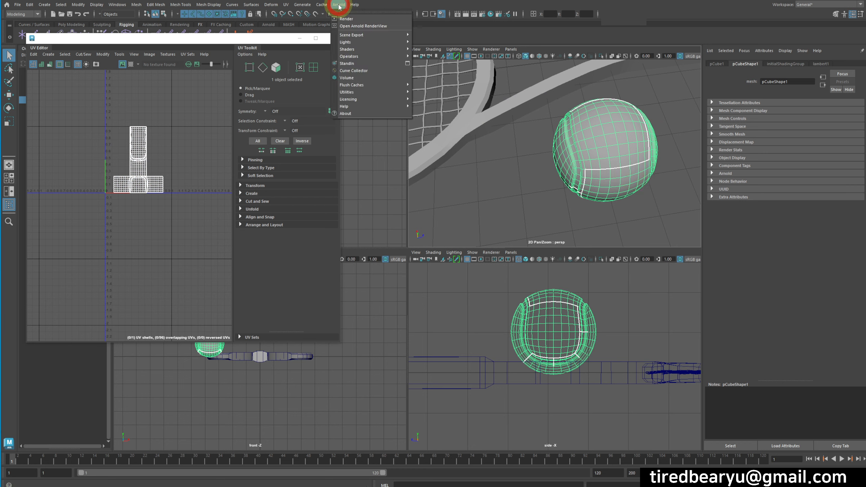
{"action": "mouse_move", "coordinate": [304, 6]}
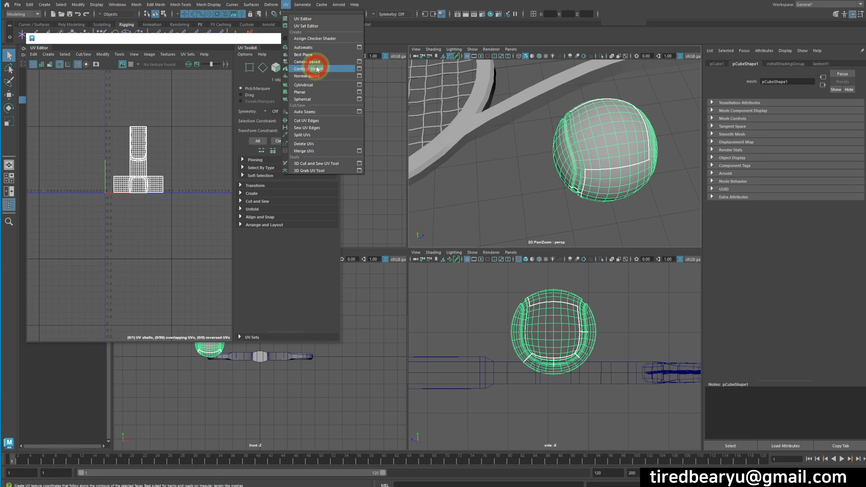
{"action": "left_click", "coordinate": [320, 77]}
{"action": "left_click_drag", "start_coordinate": [319, 79], "coordinate": [309, 95]}
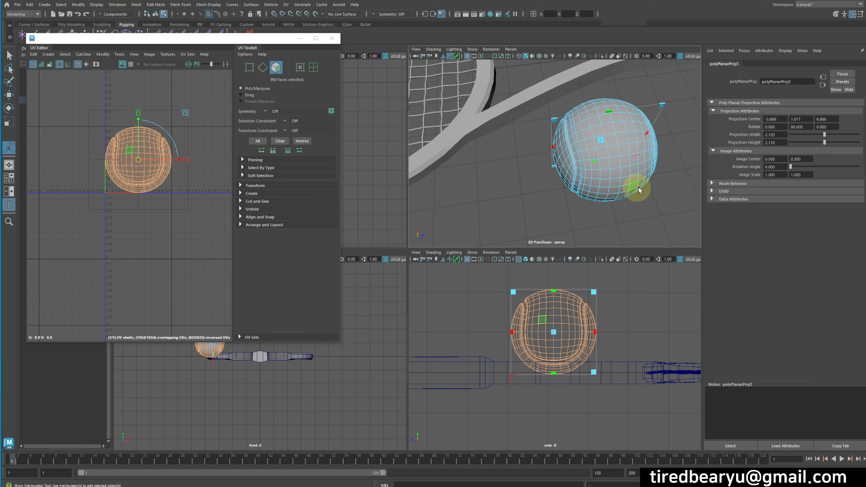
Select the reprojected ball's central vertical edge loop and deselect its lower half in the side view, keeping only the upper edges.
{"action": "right_click_drag", "start_coordinate": [636, 160], "coordinate": [640, 135]}
{"action": "middle_click_drag", "start_coordinate": [636, 144], "coordinate": [610, 168], "text": "alt"}
{"action": "left_click_drag", "start_coordinate": [610, 168], "coordinate": [618, 145], "text": "alt"}
{"action": "left_click", "coordinate": [609, 168]}
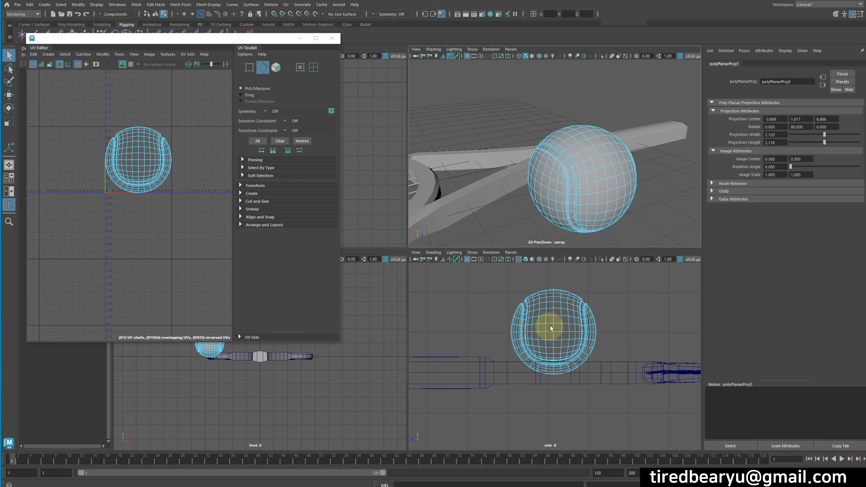
{"action": "left_click", "coordinate": [552, 305]}
{"action": "right_click_drag", "start_coordinate": [554, 306], "coordinate": [552, 304]}
{"action": "double_click", "coordinate": [553, 305]}
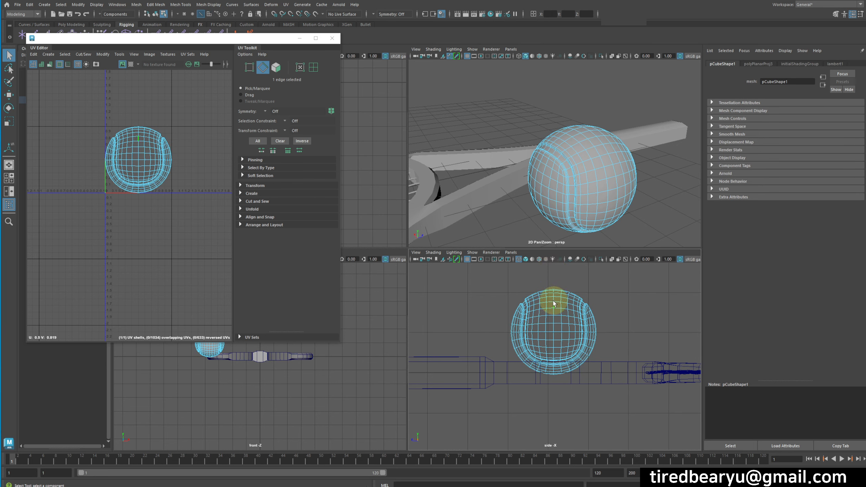
{"action": "double_click", "coordinate": [553, 305]}
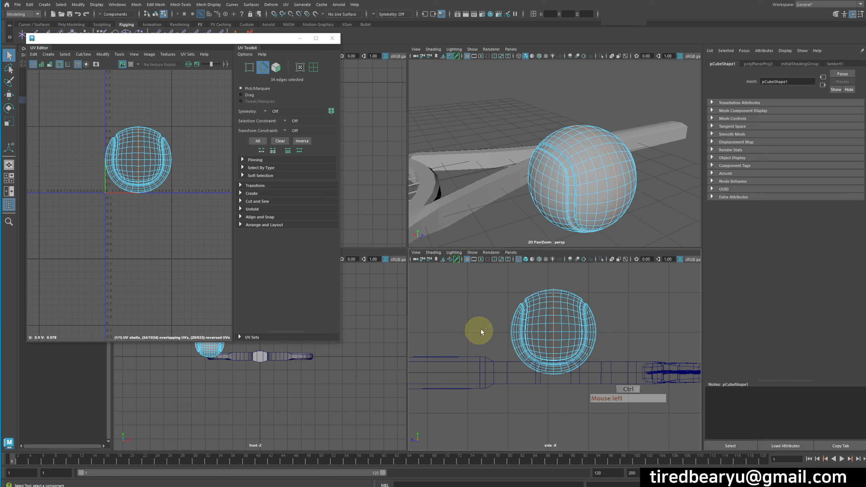
{"action": "left_click_drag", "start_coordinate": [494, 329], "coordinate": [642, 435], "text": "ctrl"}
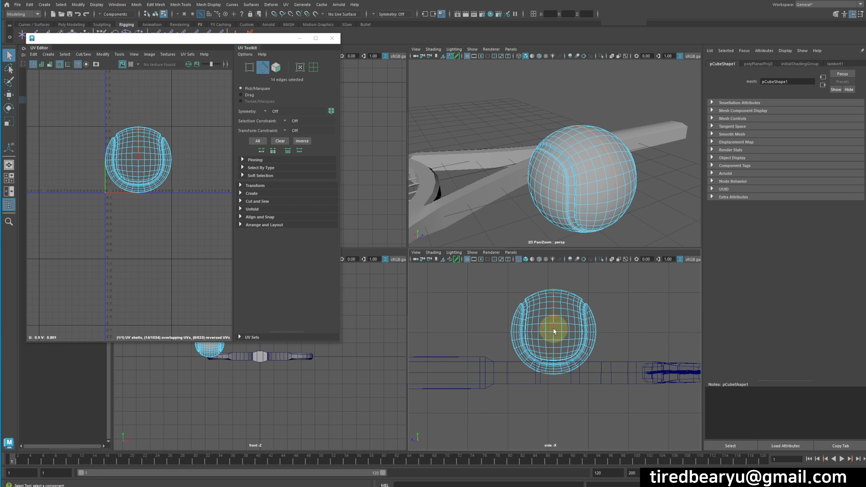
Cut the ball's UVs along the selected edges and return the ball to object selection.
{"action": "left_click", "coordinate": [48, 54]}
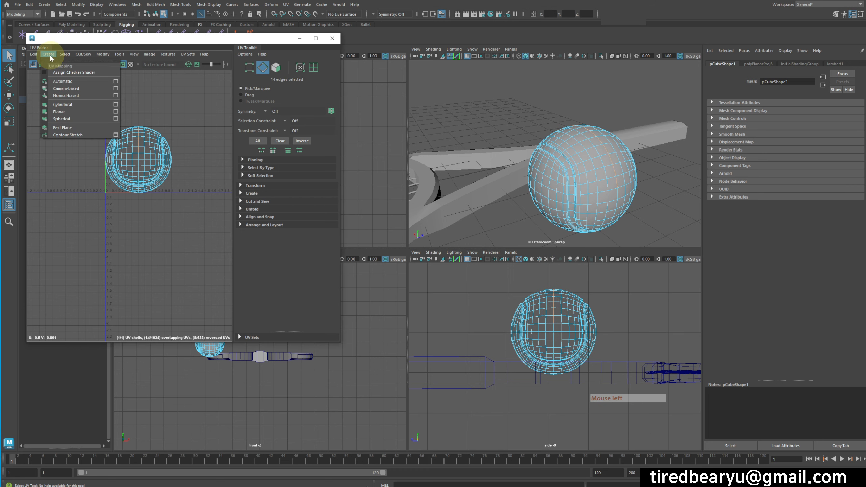
{"action": "mouse_move", "coordinate": [76, 54]}
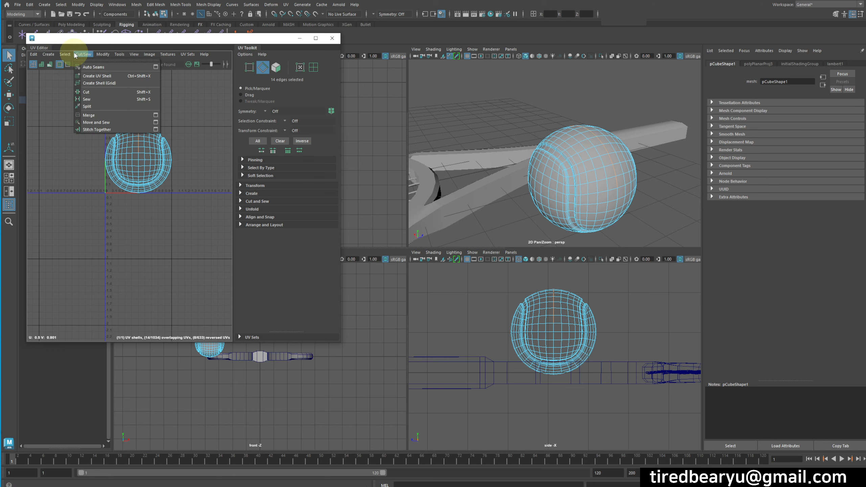
{"action": "left_click", "coordinate": [87, 92]}
{"action": "mouse_move", "coordinate": [555, 192]}
{"action": "left_mouse_down", "text": "alt"}
{"action": "mouse_move", "coordinate": [573, 193]}
{"action": "mouse_move", "coordinate": [576, 238]}
{"action": "mouse_move", "coordinate": [570, 190]}
{"action": "left_mouse_up", "text": "alt"}
{"action": "right_click", "coordinate": [579, 178]}
{"action": "left_click", "coordinate": [583, 179]}
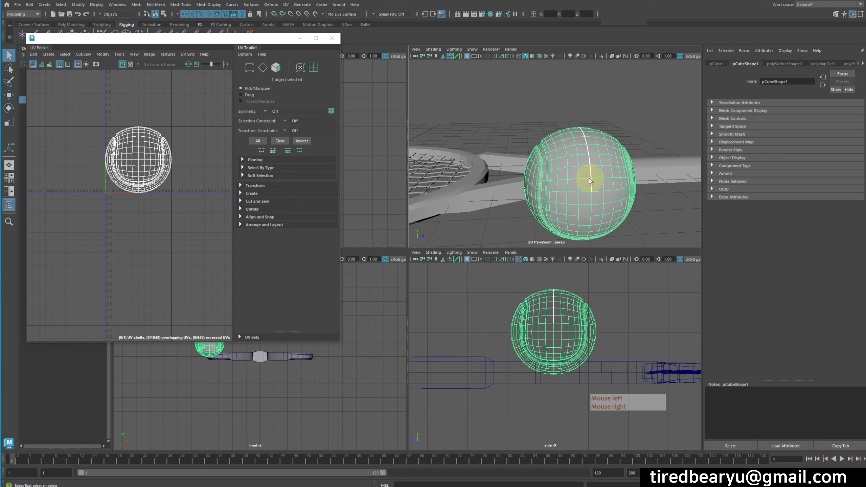
Move the UV Editor window to reach its commands and unfold the tennis ball's UVs.
{"action": "left_click_drag", "start_coordinate": [334, 62], "coordinate": [390, 69]}
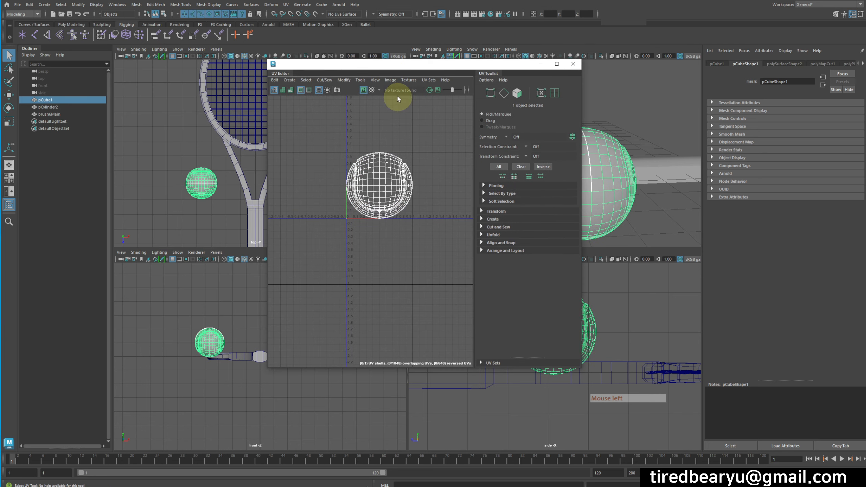
{"action": "left_click", "coordinate": [381, 82]}
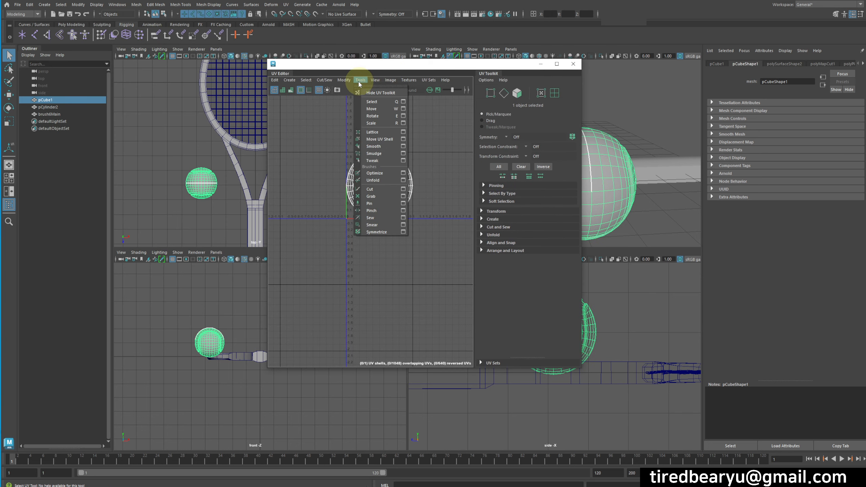
{"action": "mouse_move", "coordinate": [344, 80]}
{"action": "left_click", "coordinate": [376, 303]}
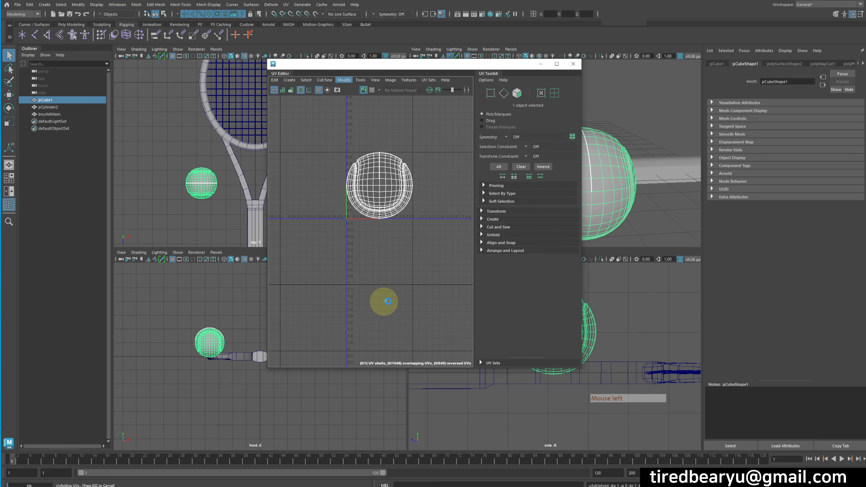
Select all of the ball's UVs and scale the shell down to fit inside the 0–1 UV tile.
{"action": "right_click_drag", "start_coordinate": [350, 176], "coordinate": [375, 177]}
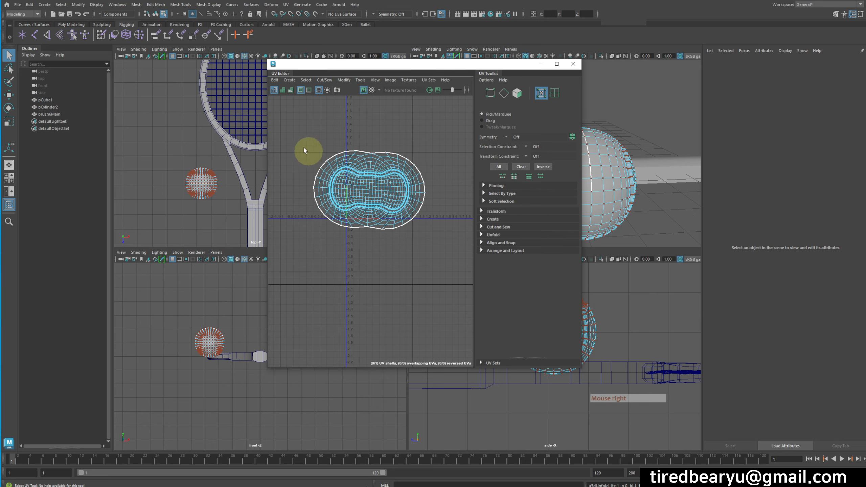
{"action": "left_click_drag", "start_coordinate": [295, 136], "coordinate": [459, 281]}
{"action": "key", "text": "w"}
{"action": "key", "text": "r"}
{"action": "mouse_move", "coordinate": [420, 245]}
{"action": "middle_mouse_down"}
{"action": "mouse_move", "coordinate": [396, 247]}
{"action": "mouse_move", "coordinate": [415, 247]}
{"action": "mouse_move", "coordinate": [409, 251]}
{"action": "middle_mouse_up"}
{"action": "key", "text": "w"}
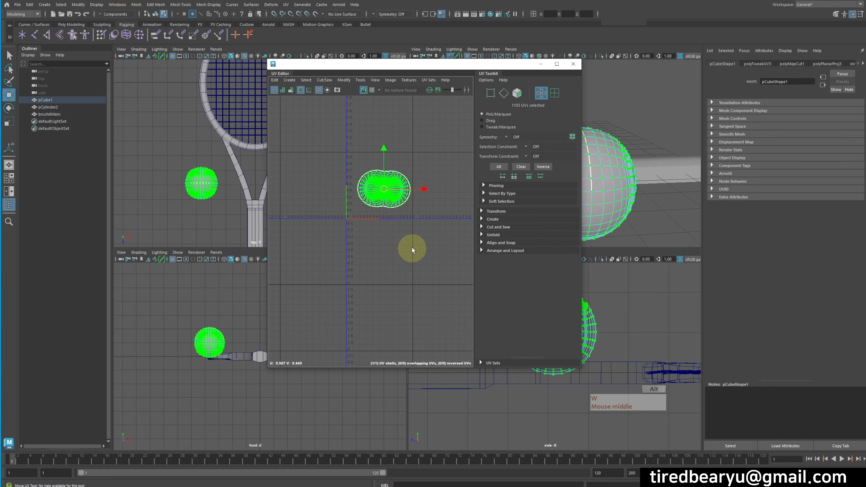
{"action": "key", "text": "f"}
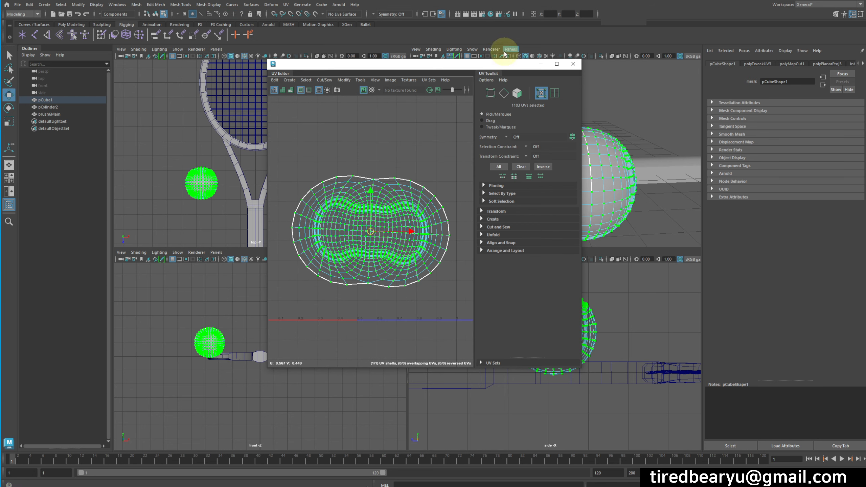
Uncover the ball in the perspective view, return it to object selection and display the checker map on it.
{"action": "left_click_drag", "start_coordinate": [484, 63], "coordinate": [404, 69]}
{"action": "left_click_drag", "start_coordinate": [579, 146], "coordinate": [589, 156], "text": "alt"}
{"action": "key", "text": "F8"}
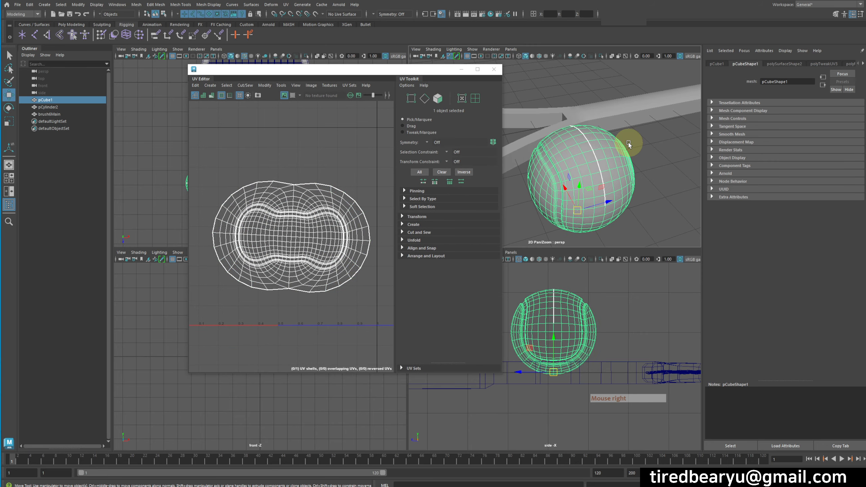
{"action": "left_click", "coordinate": [292, 95]}
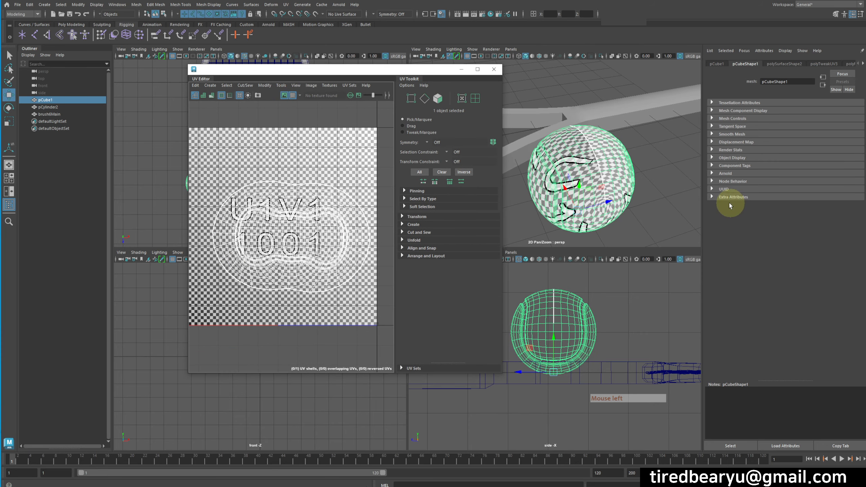
Examine the checker pattern on the tennis ball from all sides for stretching and seam placement.
{"action": "left_click", "coordinate": [653, 204]}
{"action": "left_click_drag", "start_coordinate": [653, 203], "coordinate": [627, 192], "text": "alt"}
{"action": "right_click_drag", "start_coordinate": [627, 192], "coordinate": [644, 197], "text": "alt"}
{"action": "left_click", "coordinate": [621, 208]}
{"action": "mouse_move", "coordinate": [620, 208]}
{"action": "left_mouse_down", "text": "alt"}
{"action": "mouse_move", "coordinate": [608, 215]}
{"action": "mouse_move", "coordinate": [630, 158]}
{"action": "mouse_move", "coordinate": [619, 224]}
{"action": "mouse_move", "coordinate": [606, 214]}
{"action": "left_mouse_up", "text": "alt"}
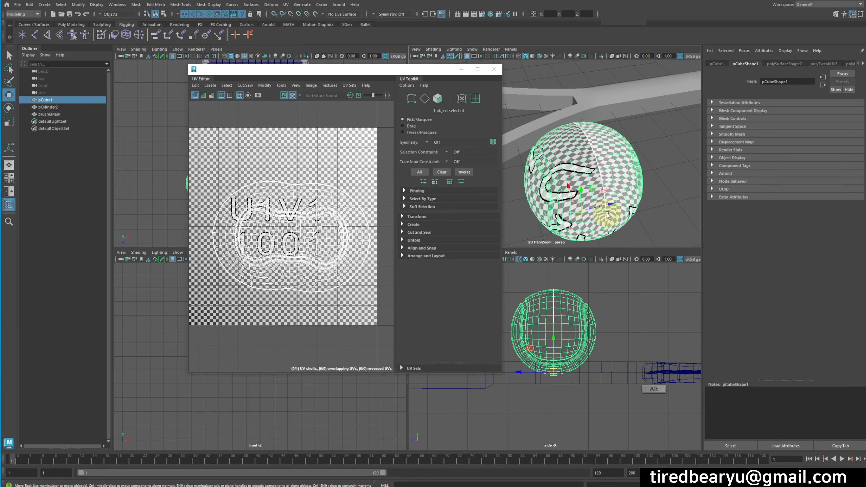
{"action": "left_click_drag", "start_coordinate": [581, 133], "coordinate": [609, 180], "text": "alt"}
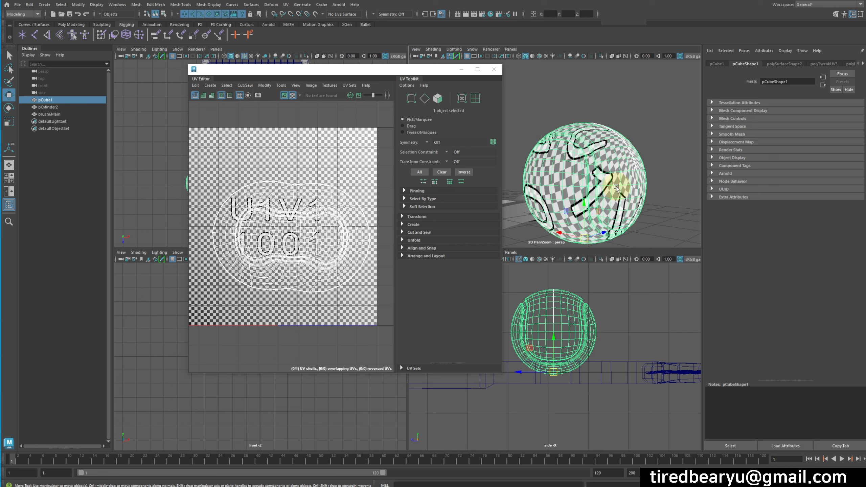
{"action": "left_click_drag", "start_coordinate": [620, 170], "coordinate": [569, 197], "text": "alt"}
{"action": "left_click", "coordinate": [671, 228]}
{"action": "left_click", "coordinate": [571, 213]}
{"action": "middle_click_drag", "start_coordinate": [570, 197], "coordinate": [604, 185], "text": "alt"}
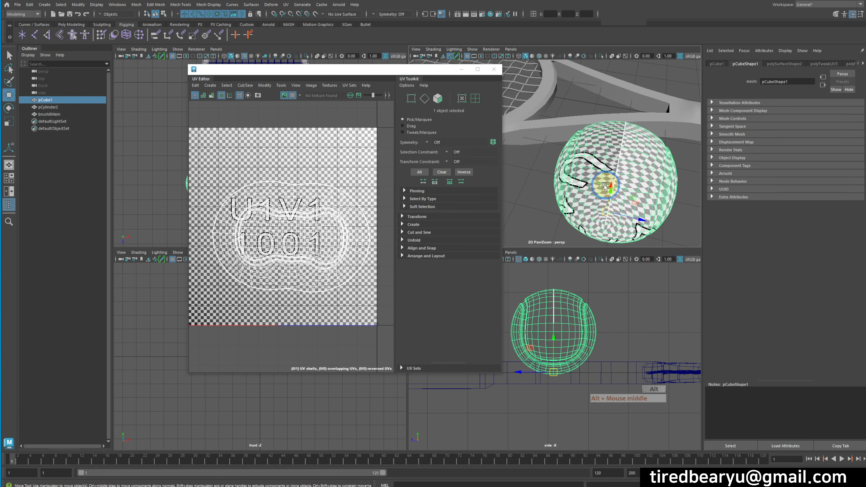
{"action": "right_click_drag", "start_coordinate": [605, 185], "coordinate": [497, 160], "text": "alt"}
{"action": "left_click_drag", "start_coordinate": [605, 176], "coordinate": [564, 177], "text": "alt"}
{"action": "right_click_drag", "start_coordinate": [564, 178], "coordinate": [595, 186], "text": "alt"}
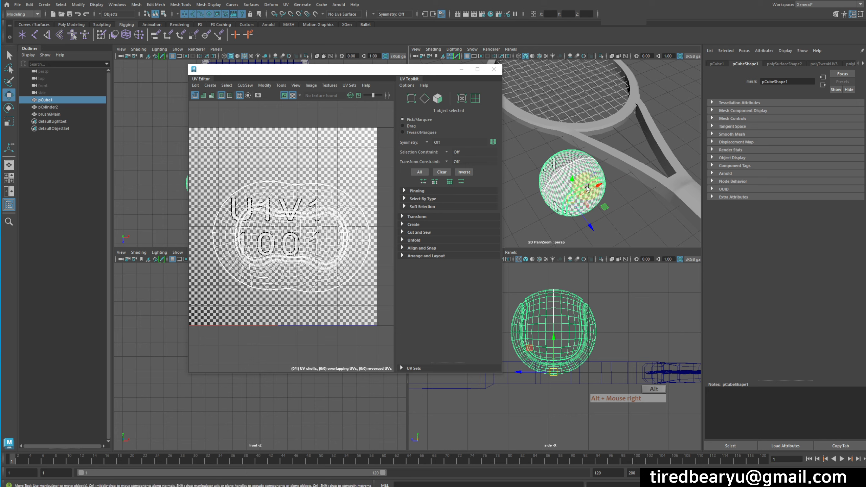
Select the racket strings and examine their UV layout against the checker tile.
{"action": "left_click", "coordinate": [572, 113]}
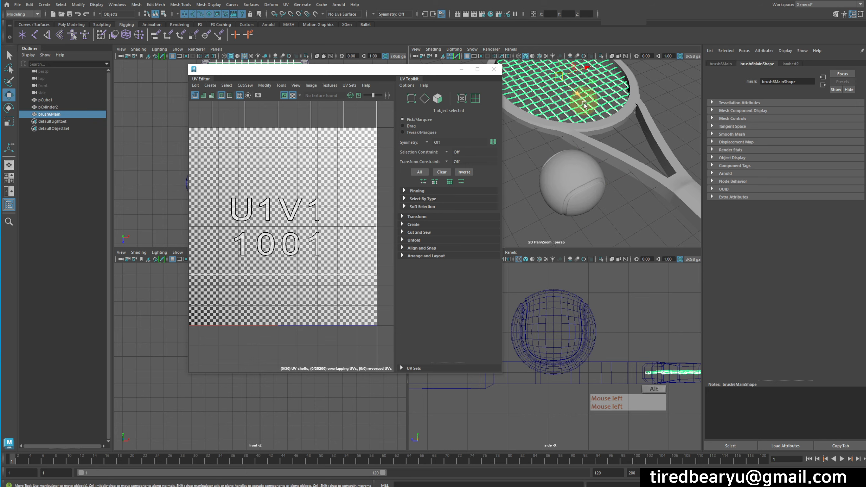
{"action": "middle_click_drag", "start_coordinate": [574, 97], "coordinate": [563, 182], "text": "alt"}
{"action": "right_click_drag", "start_coordinate": [562, 182], "coordinate": [624, 184], "text": "alt"}
{"action": "middle_click_drag", "start_coordinate": [630, 149], "coordinate": [651, 198], "text": "alt"}
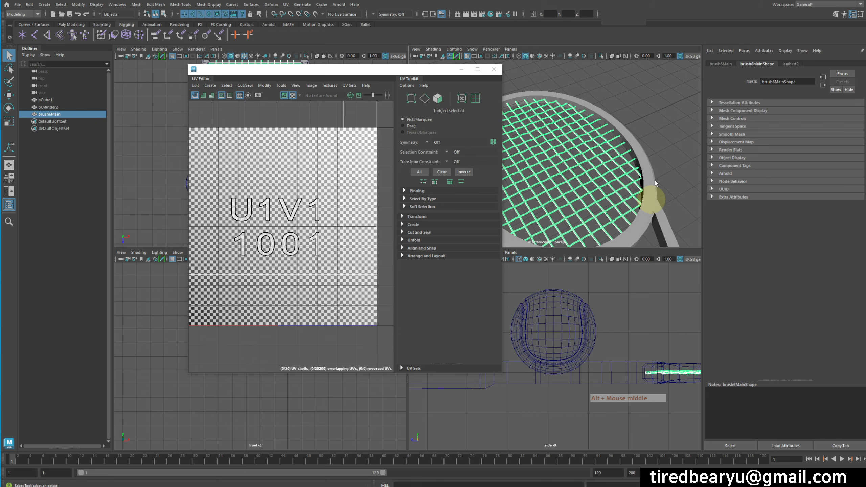
{"action": "left_click", "coordinate": [666, 138]}
{"action": "left_click", "coordinate": [610, 176]}
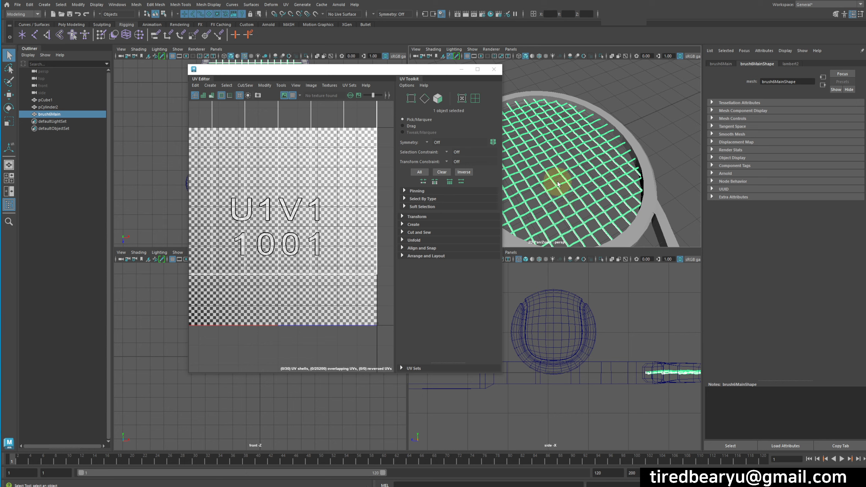
{"action": "right_click_drag", "start_coordinate": [241, 202], "coordinate": [252, 170], "text": "alt"}
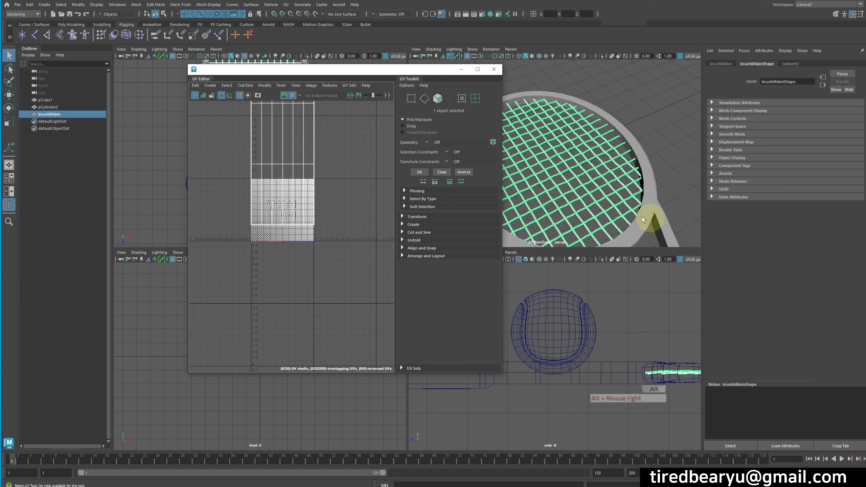
Check the UV shell of a single string through its faces, and inspect the checker pattern on the strings up close.
{"action": "right_click_drag", "start_coordinate": [643, 220], "coordinate": [621, 224], "text": "alt"}
{"action": "left_click", "coordinate": [621, 226]}
{"action": "key", "text": "f"}
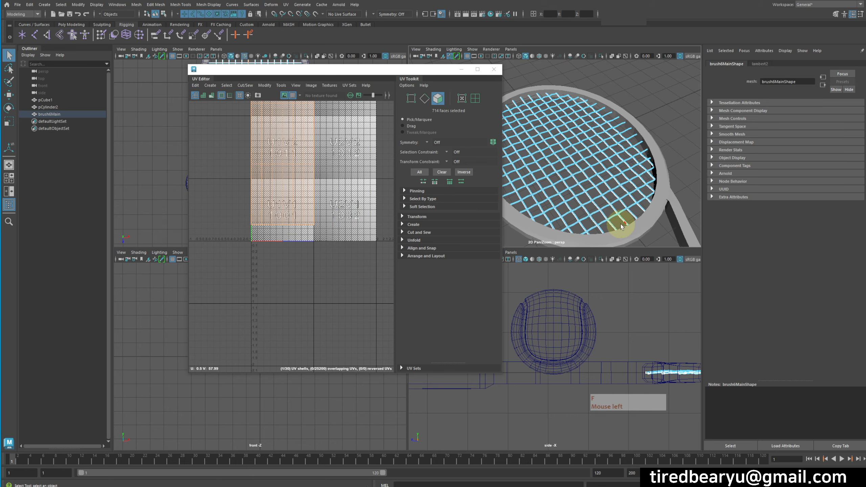
{"action": "left_click_drag", "start_coordinate": [569, 225], "coordinate": [585, 205], "text": "alt"}
{"action": "right_click_drag", "start_coordinate": [577, 158], "coordinate": [598, 138]}
{"action": "mouse_move", "coordinate": [598, 138]}
{"action": "left_mouse_down", "text": "alt"}
{"action": "mouse_move", "coordinate": [607, 152]}
{"action": "mouse_move", "coordinate": [603, 170]}
{"action": "left_mouse_up", "text": "alt"}
{"action": "mouse_move", "coordinate": [525, 191]}
{"action": "right_mouse_down", "text": "alt"}
{"action": "mouse_move", "coordinate": [541, 203]}
{"action": "mouse_move", "coordinate": [565, 197]}
{"action": "right_mouse_up", "text": "alt"}
{"action": "mouse_move", "coordinate": [579, 180]}
{"action": "middle_mouse_down", "text": "alt"}
{"action": "mouse_move", "coordinate": [601, 166]}
{"action": "mouse_move", "coordinate": [620, 206]}
{"action": "middle_mouse_up", "text": "alt"}
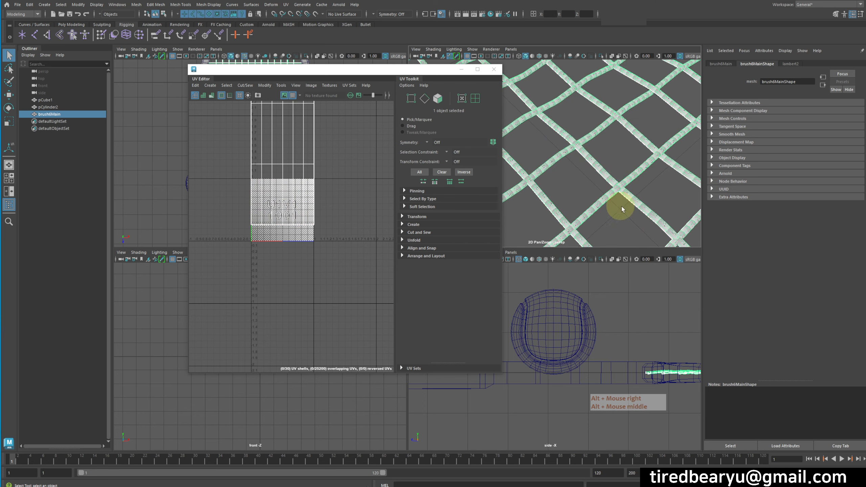
Select the racket strings, move the UV editor clear of the perspective view and open the attributes of their lambert2 material.
{"action": "left_click", "coordinate": [624, 205]}
{"action": "left_click", "coordinate": [634, 200]}
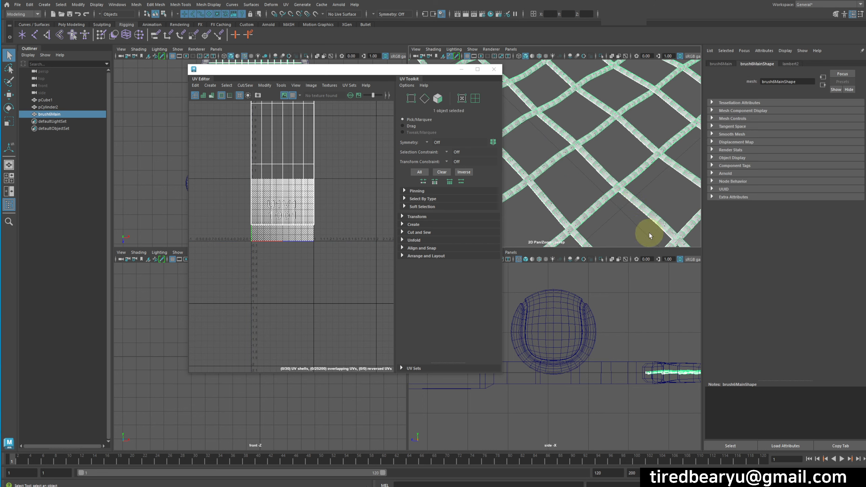
{"action": "left_click", "coordinate": [661, 213]}
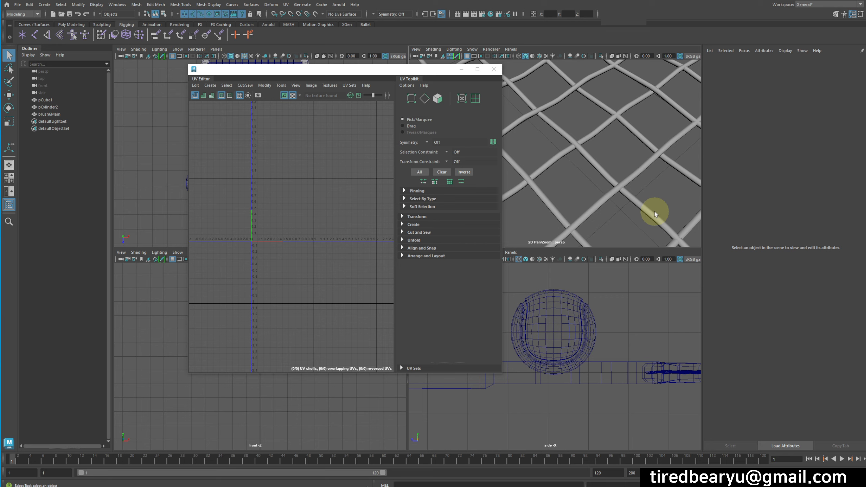
{"action": "mouse_move", "coordinate": [655, 221]}
{"action": "right_mouse_down", "text": "alt"}
{"action": "mouse_move", "coordinate": [653, 195]}
{"action": "mouse_move", "coordinate": [595, 177]}
{"action": "mouse_move", "coordinate": [600, 362]}
{"action": "mouse_move", "coordinate": [651, 369]}
{"action": "mouse_move", "coordinate": [614, 370]}
{"action": "mouse_move", "coordinate": [616, 379]}
{"action": "mouse_move", "coordinate": [612, 346]}
{"action": "mouse_move", "coordinate": [601, 348]}
{"action": "right_mouse_up", "text": "alt"}
{"action": "left_click", "coordinate": [598, 178]}
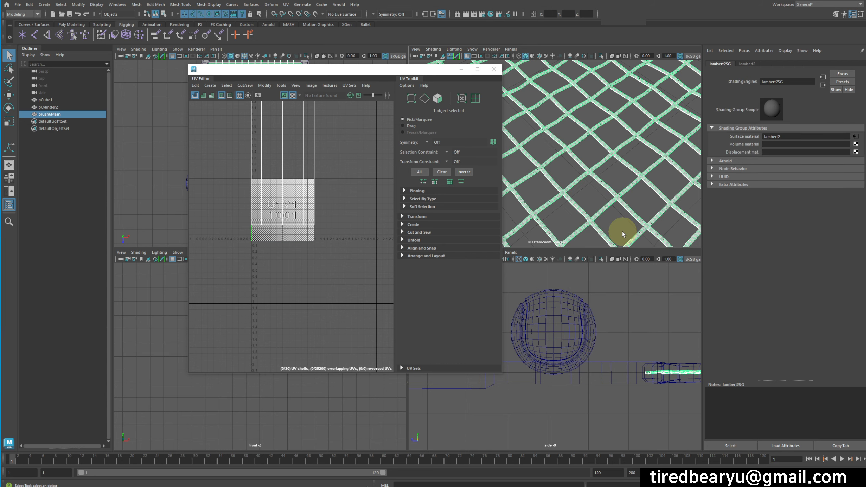
{"action": "left_click_drag", "start_coordinate": [363, 68], "coordinate": [276, 93]}
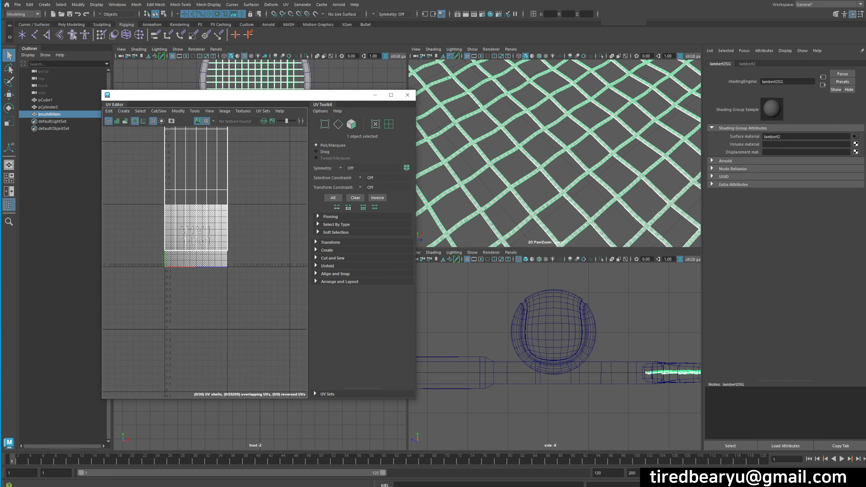
{"action": "left_click", "coordinate": [856, 135]}
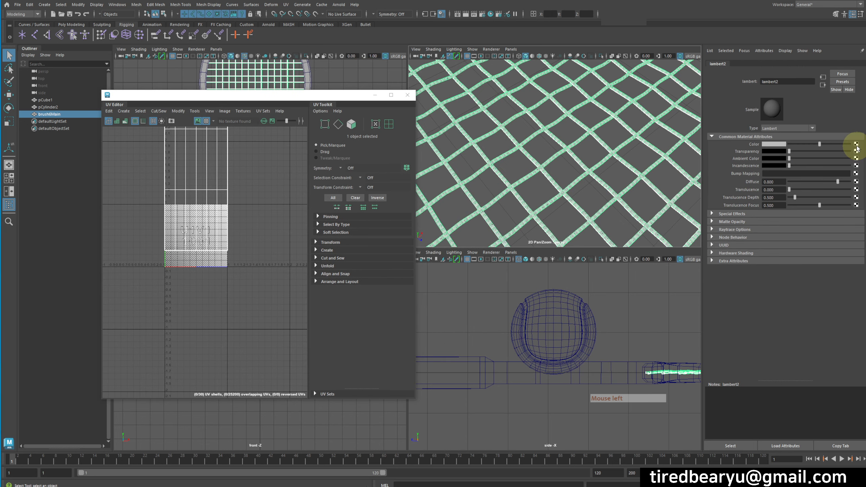
Map a Grid texture to the lambert2 color, display it on the strings and open its 2D placement attributes.
{"action": "left_click", "coordinate": [855, 144]}
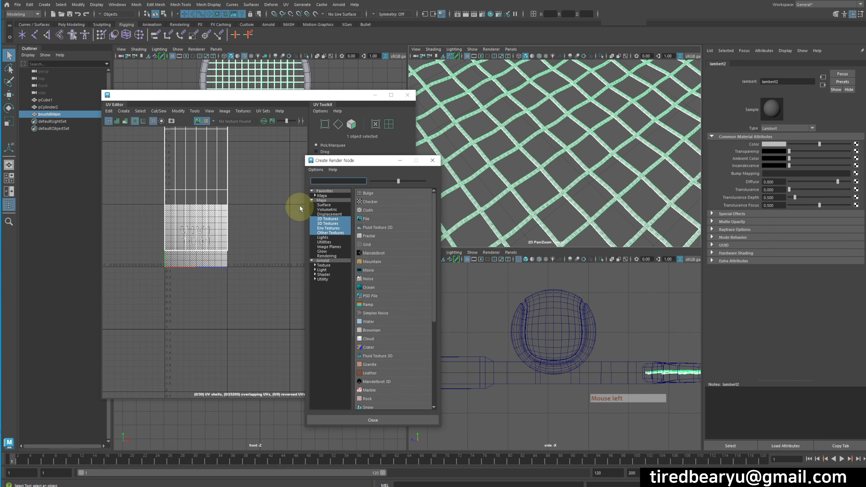
{"action": "left_click_drag", "start_coordinate": [359, 163], "coordinate": [734, 168]}
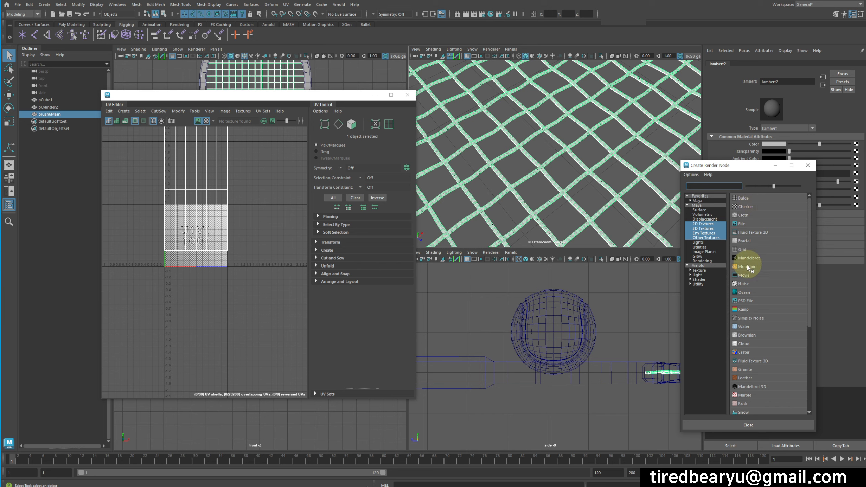
{"action": "left_click", "coordinate": [746, 249]}
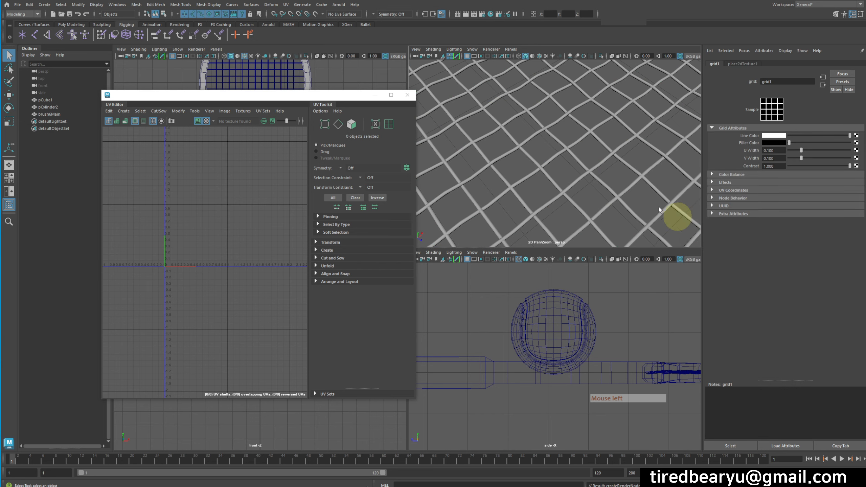
{"action": "left_click_drag", "start_coordinate": [601, 175], "coordinate": [583, 167], "text": "alt"}
{"action": "right_click_drag", "start_coordinate": [584, 167], "coordinate": [624, 170], "text": "alt"}
{"action": "key", "text": "6"}
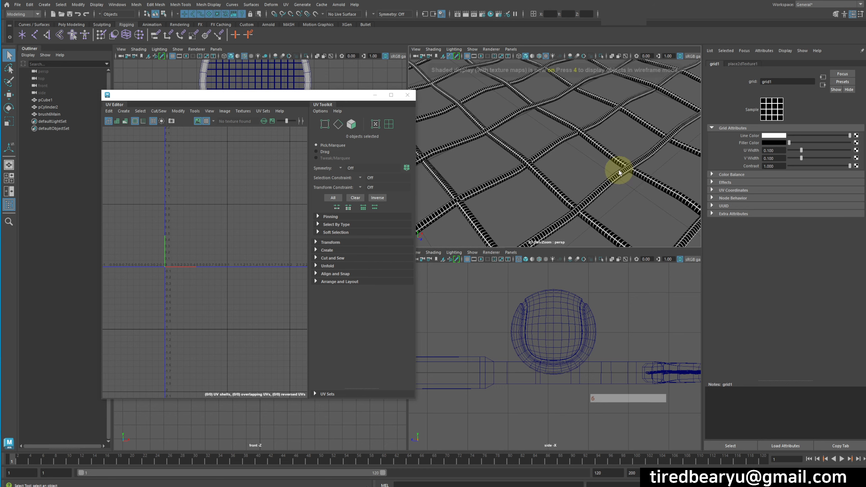
{"action": "left_click_drag", "start_coordinate": [613, 186], "coordinate": [553, 191], "text": "alt"}
{"action": "left_click", "coordinate": [737, 64]}
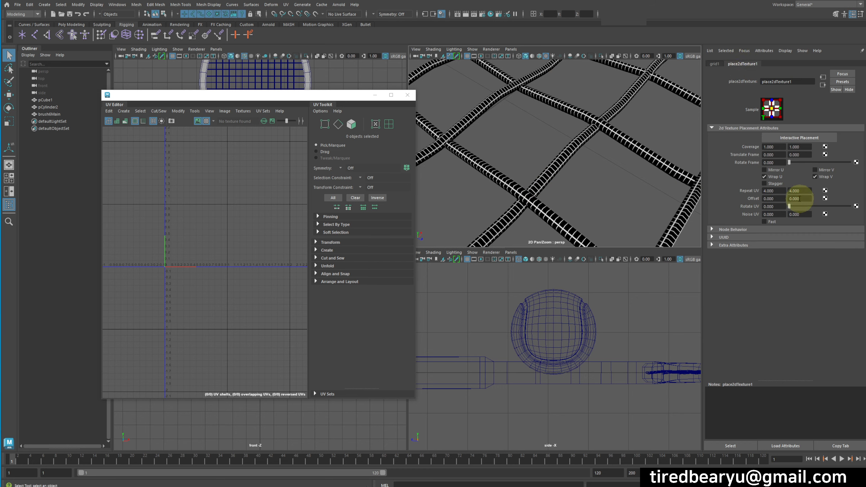
Try a U repeat of 0 for the grid texture.
{"action": "left_click", "coordinate": [782, 191]}
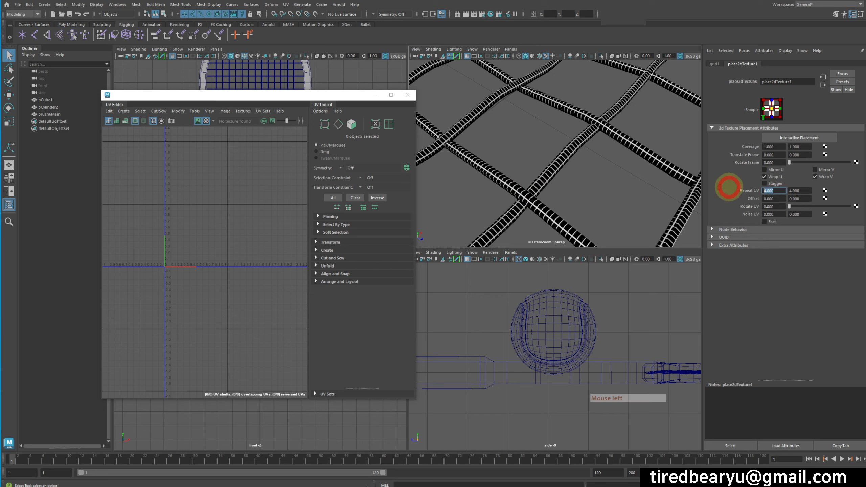
{"action": "type", "text": "0"}
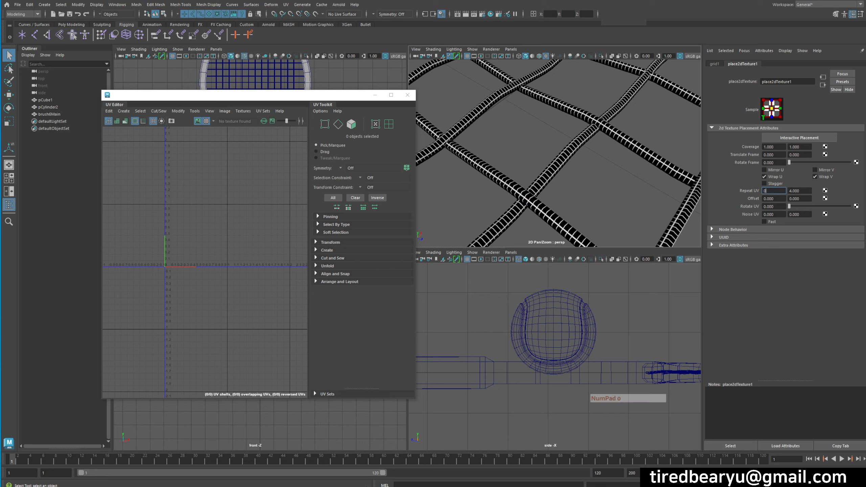
{"action": "key", "text": "Return"}
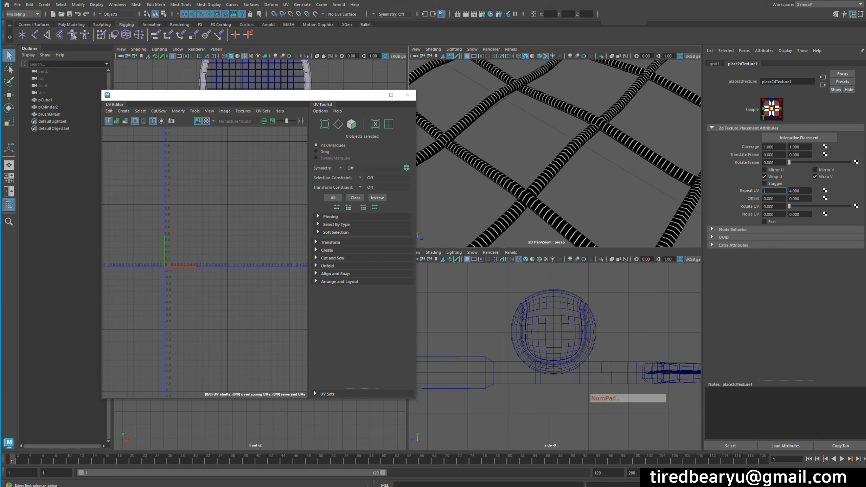
{"action": "key", "text": "BackSpace"}
{"action": "key", "text": "BackSpace"}
{"action": "key", "text": "Return"}
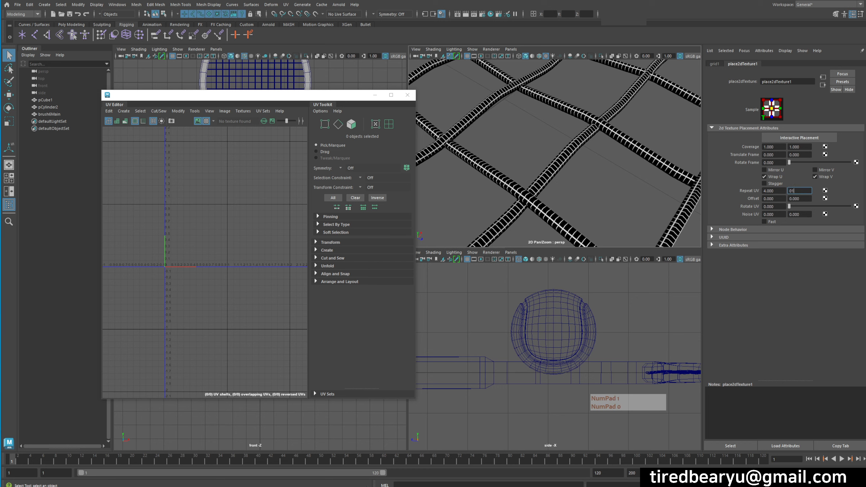
Set the grid texture's V repeat to 0.1.
{"action": "key", "text": "Return"}
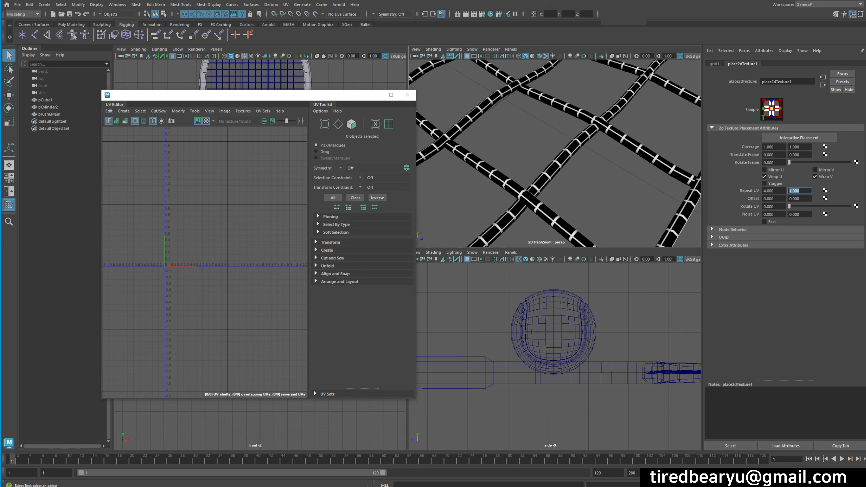
{"action": "type", "text": "0.1"}
{"action": "key", "text": "Return"}
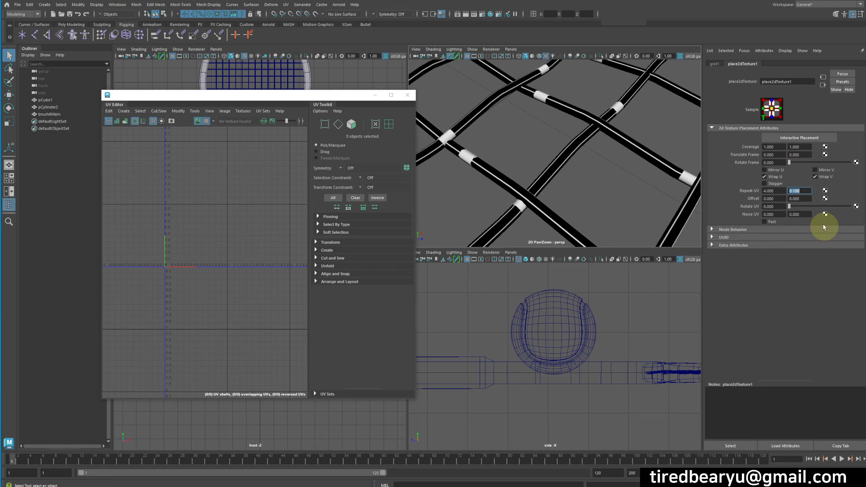
Set the grid's U width to about 0.146 and V width to 0 so only lengthwise lines run along the strings.
{"action": "left_click", "coordinate": [823, 84]}
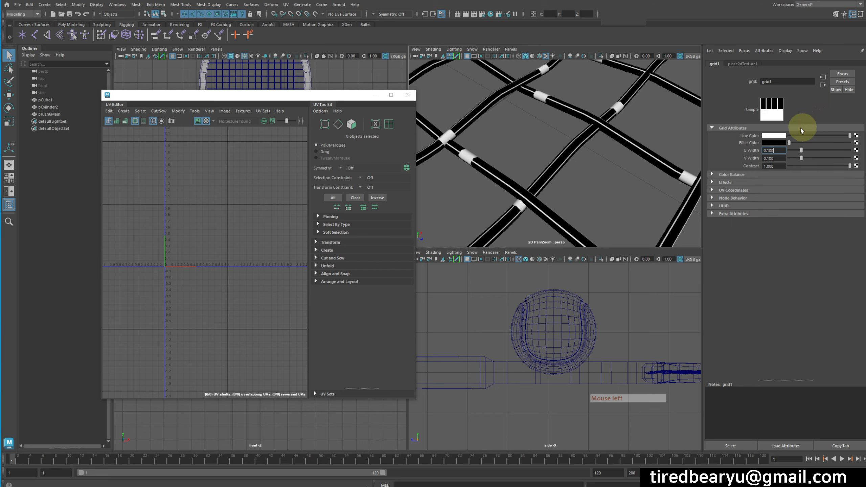
{"action": "left_click_drag", "start_coordinate": [798, 150], "coordinate": [751, 156]}
{"action": "mouse_move", "coordinate": [581, 192]}
{"action": "right_mouse_down", "text": "alt"}
{"action": "mouse_move", "coordinate": [611, 186]}
{"action": "mouse_move", "coordinate": [587, 181]}
{"action": "right_mouse_up", "text": "alt"}
{"action": "left_click_drag", "start_coordinate": [587, 181], "coordinate": [560, 179], "text": "alt"}
{"action": "right_click_drag", "start_coordinate": [560, 178], "coordinate": [602, 193], "text": "alt"}
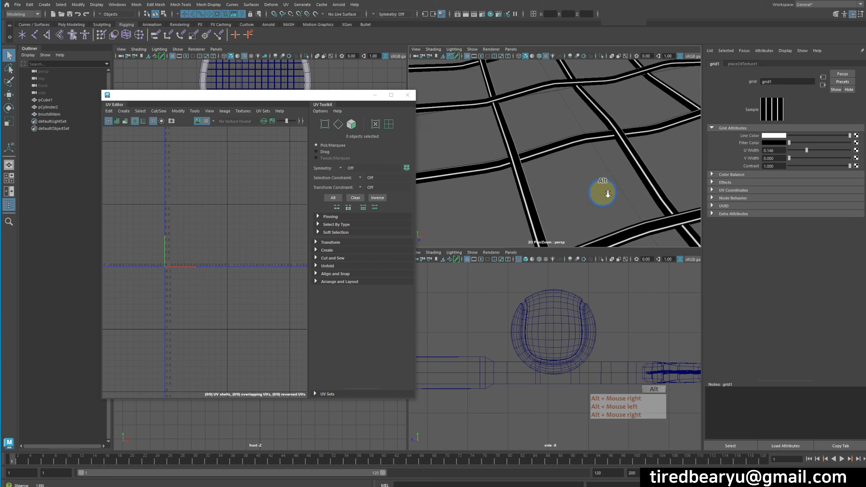
{"action": "middle_click_drag", "start_coordinate": [607, 194], "coordinate": [590, 186], "text": "alt"}
{"action": "right_click_drag", "start_coordinate": [590, 186], "coordinate": [575, 181], "text": "alt"}
{"action": "left_click_drag", "start_coordinate": [581, 161], "coordinate": [545, 162], "text": "alt"}
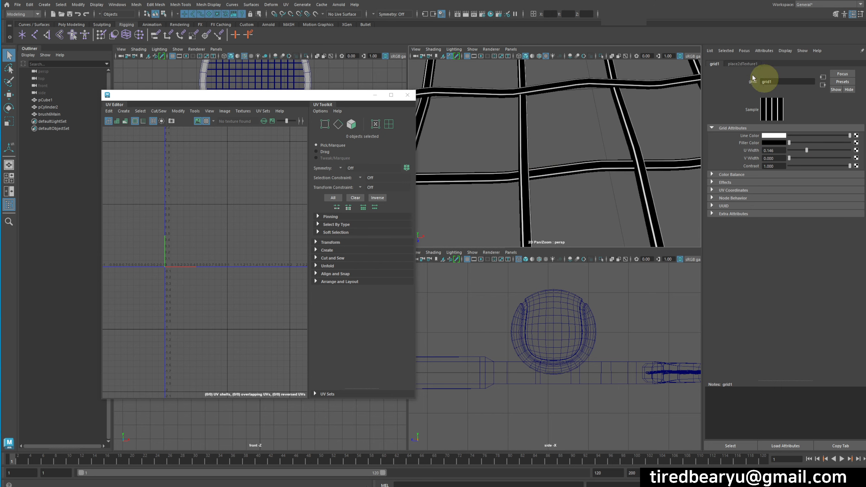
Set the grid texture's U repeat to 5 in its 2D placement.
{"action": "left_click", "coordinate": [737, 63]}
{"action": "double_click", "coordinate": [772, 190]}
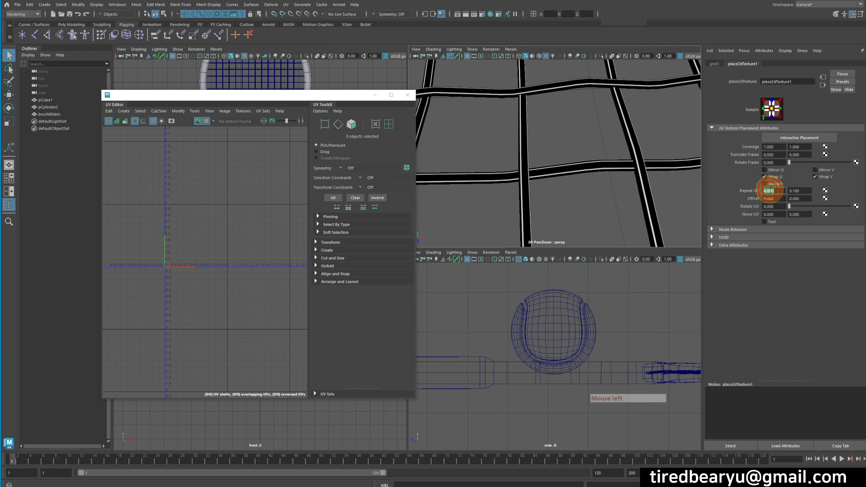
{"action": "type", "text": "5"}
{"action": "key", "text": "Return"}
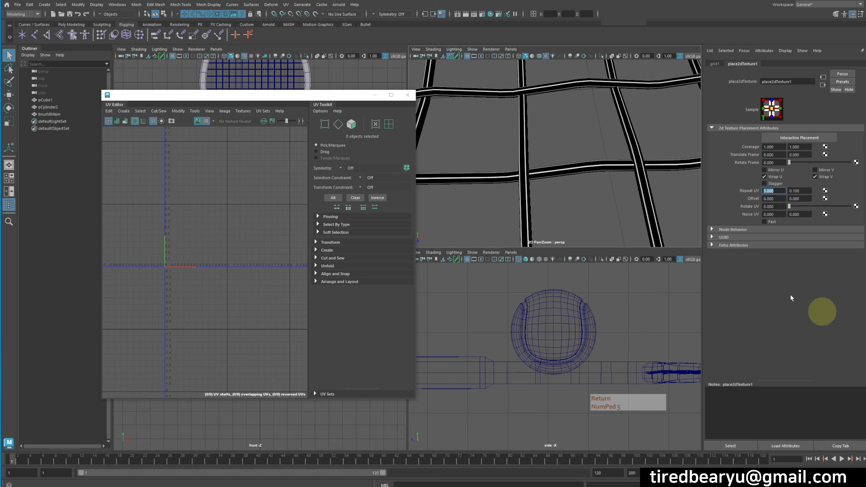
Set the grid placement's Rotate Frame to about 6.429 to give the strings a twisted stripe pattern.
{"action": "left_click_drag", "start_coordinate": [637, 202], "coordinate": [648, 148], "text": "alt"}
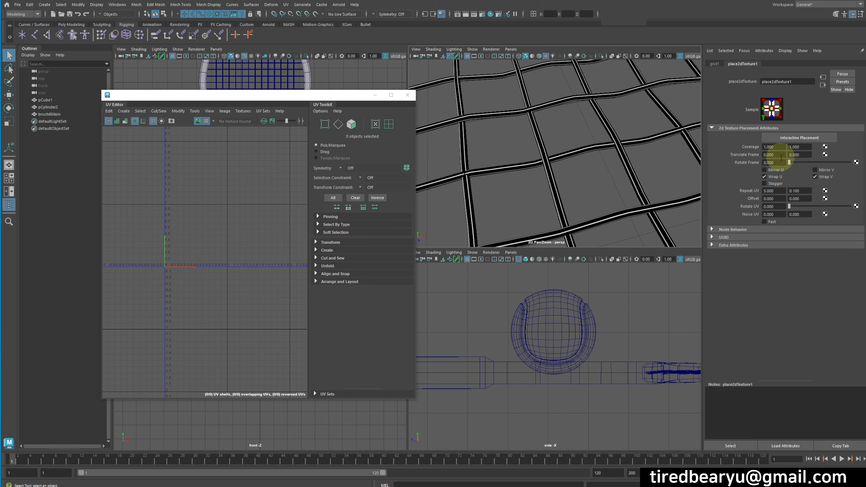
{"action": "left_click_drag", "start_coordinate": [784, 163], "coordinate": [791, 165]}
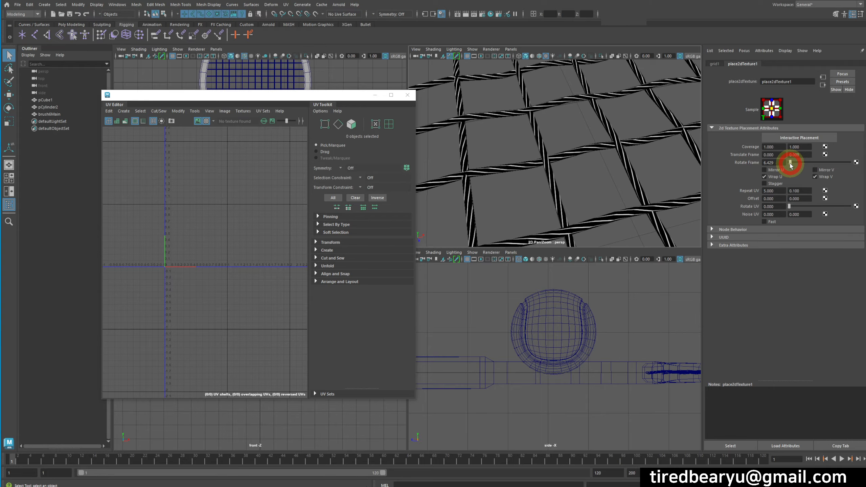
{"action": "left_click_drag", "start_coordinate": [612, 147], "coordinate": [614, 171], "text": "alt"}
{"action": "right_click_drag", "start_coordinate": [613, 171], "coordinate": [583, 163], "text": "alt"}
{"action": "left_click_drag", "start_coordinate": [584, 162], "coordinate": [565, 167], "text": "alt"}
{"action": "right_click_drag", "start_coordinate": [564, 166], "coordinate": [698, 155], "text": "alt"}
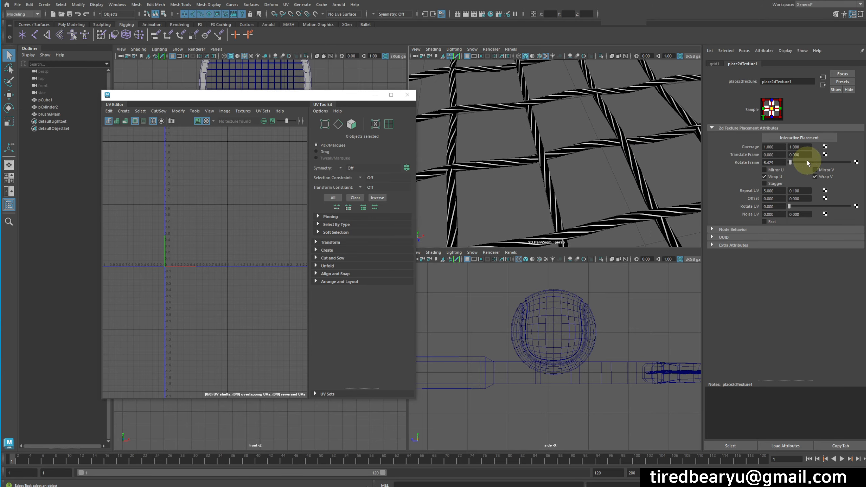
Return to the strings' lambert2 material and raise its transparency to a medium grey.
{"action": "left_click", "coordinate": [822, 86]}
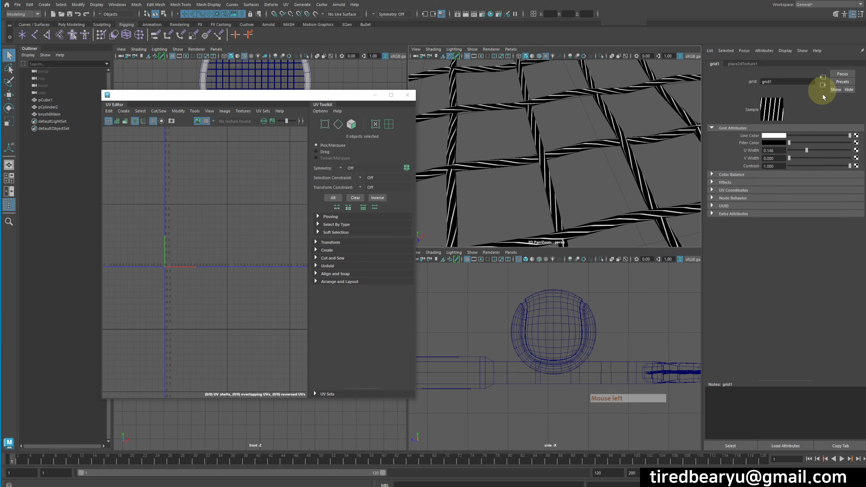
{"action": "left_click", "coordinate": [824, 86]}
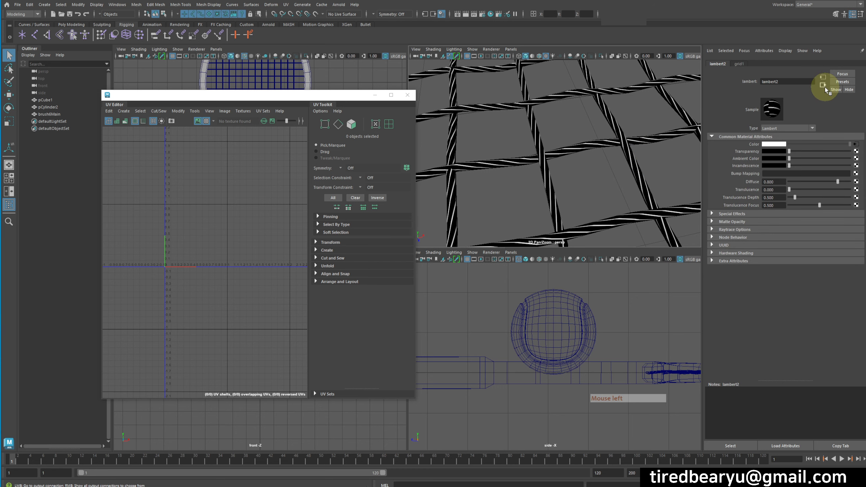
{"action": "left_click", "coordinate": [810, 152]}
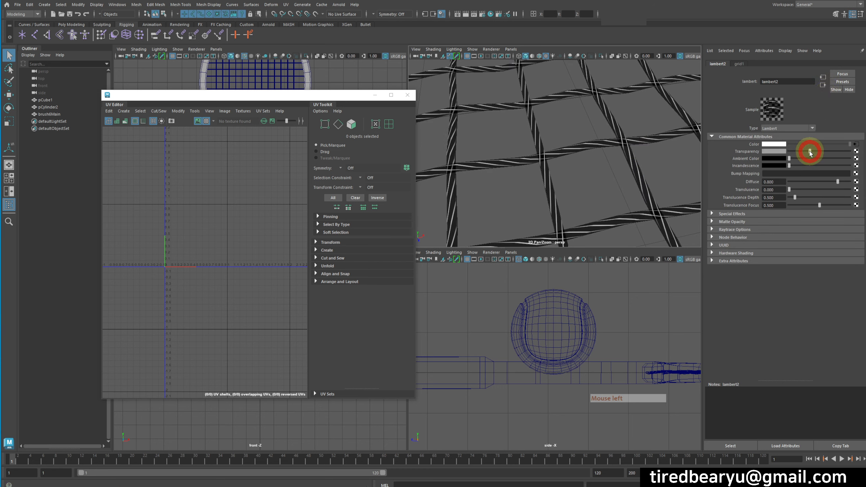
Examine the semi-transparent twisted stripes on the strings from several angles, up close and with the whole racket head in view.
{"action": "left_click", "coordinate": [616, 200]}
{"action": "left_click_drag", "start_coordinate": [616, 199], "coordinate": [607, 191], "text": "alt"}
{"action": "left_click", "coordinate": [615, 154]}
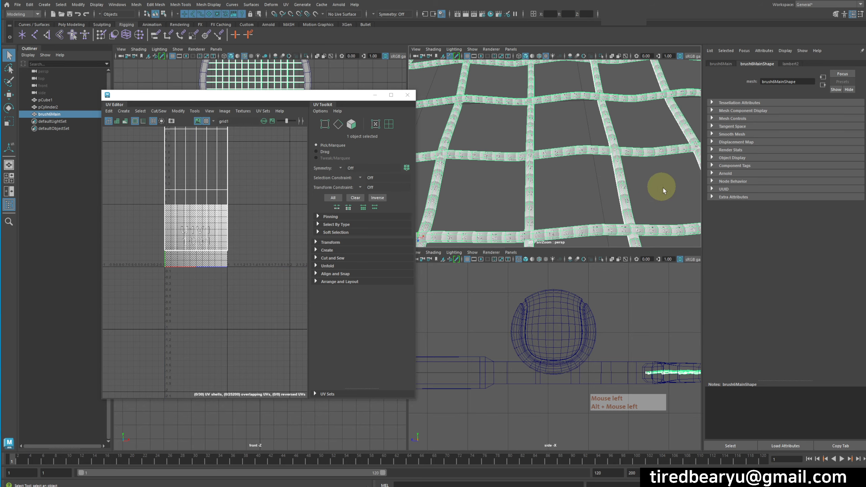
{"action": "right_click_drag", "start_coordinate": [663, 188], "coordinate": [682, 196], "text": "alt"}
{"action": "left_click", "coordinate": [682, 195]}
{"action": "left_click_drag", "start_coordinate": [682, 195], "coordinate": [582, 182], "text": "alt"}
{"action": "mouse_move", "coordinate": [582, 182]}
{"action": "right_mouse_down", "text": "alt"}
{"action": "mouse_move", "coordinate": [594, 203]}
{"action": "mouse_move", "coordinate": [776, 201]}
{"action": "right_mouse_up", "text": "alt"}
{"action": "right_click_drag", "start_coordinate": [635, 175], "coordinate": [559, 152], "text": "alt"}
{"action": "left_click_drag", "start_coordinate": [559, 152], "coordinate": [609, 151], "text": "alt"}
{"action": "right_click_drag", "start_coordinate": [608, 150], "coordinate": [537, 139], "text": "alt"}
{"action": "left_click_drag", "start_coordinate": [537, 139], "coordinate": [616, 168], "text": "alt"}
{"action": "right_click_drag", "start_coordinate": [617, 168], "coordinate": [531, 161], "text": "alt"}
{"action": "left_click_drag", "start_coordinate": [531, 161], "coordinate": [551, 141], "text": "alt"}
{"action": "right_click_drag", "start_coordinate": [551, 141], "coordinate": [533, 145], "text": "alt"}
{"action": "right_click_drag", "start_coordinate": [605, 145], "coordinate": [572, 160], "text": "alt"}
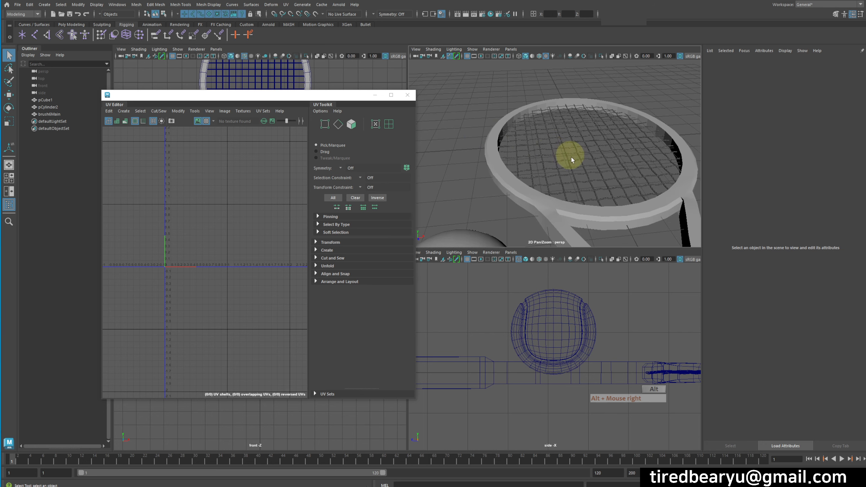
{"action": "left_click_drag", "start_coordinate": [570, 157], "coordinate": [537, 125], "text": "alt"}
{"action": "middle_click_drag", "start_coordinate": [537, 125], "coordinate": [539, 157], "text": "alt"}
{"action": "right_click_drag", "start_coordinate": [538, 157], "coordinate": [595, 160], "text": "alt"}
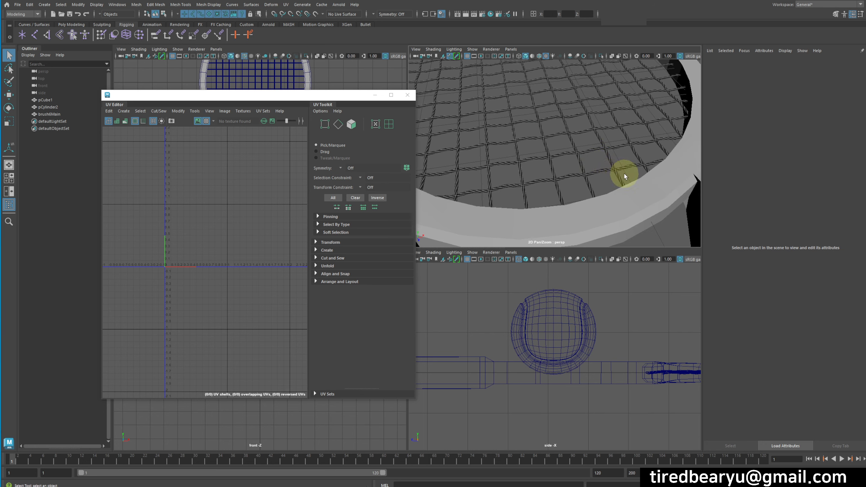
Select the racket frame, reduce the UV editor window's size and turn off the checker map display.
{"action": "left_click", "coordinate": [640, 221]}
{"action": "right_click_drag", "start_coordinate": [640, 218], "coordinate": [504, 180], "text": "alt"}
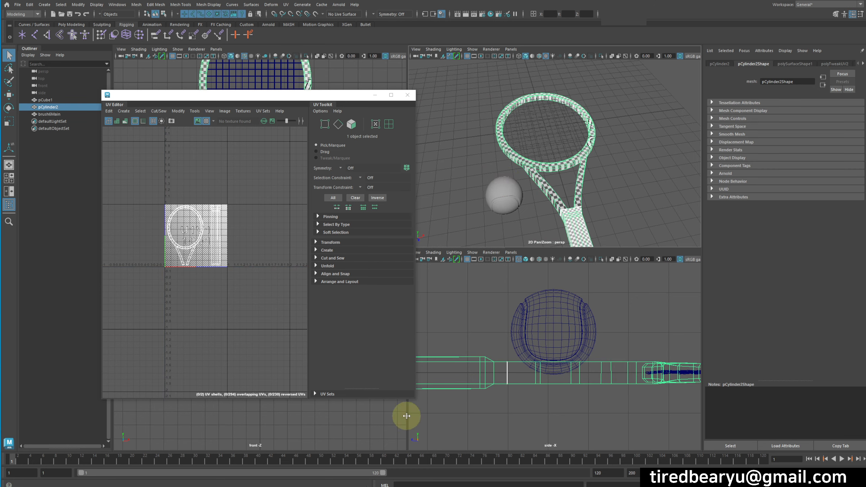
{"action": "left_click_drag", "start_coordinate": [417, 402], "coordinate": [390, 366]}
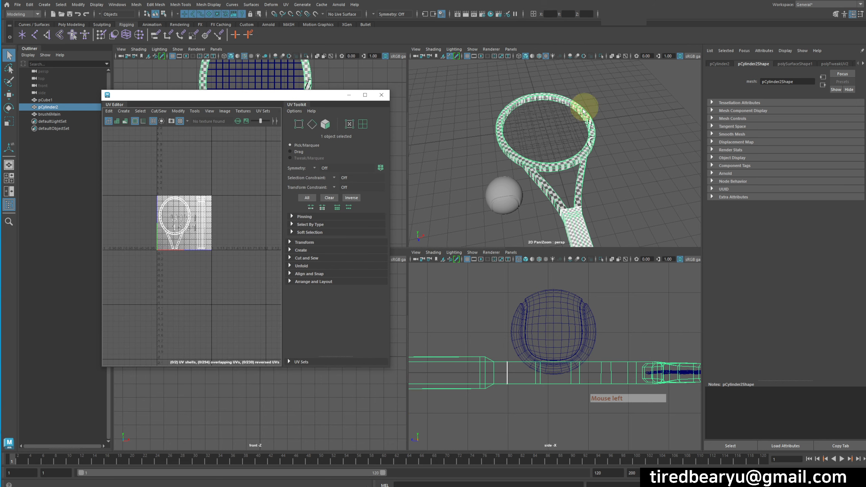
{"action": "right_click_drag", "start_coordinate": [575, 149], "coordinate": [570, 171], "text": "alt"}
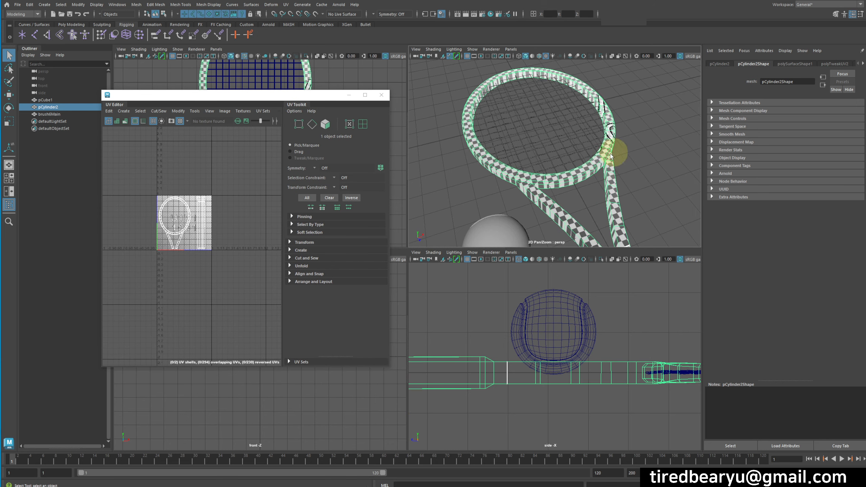
{"action": "middle_click_drag", "start_coordinate": [615, 185], "coordinate": [580, 139], "text": "alt"}
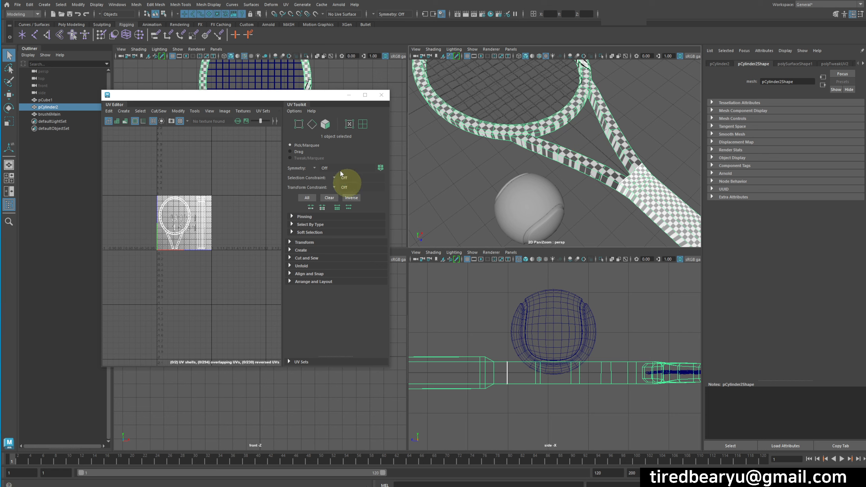
{"action": "left_click", "coordinate": [180, 121]}
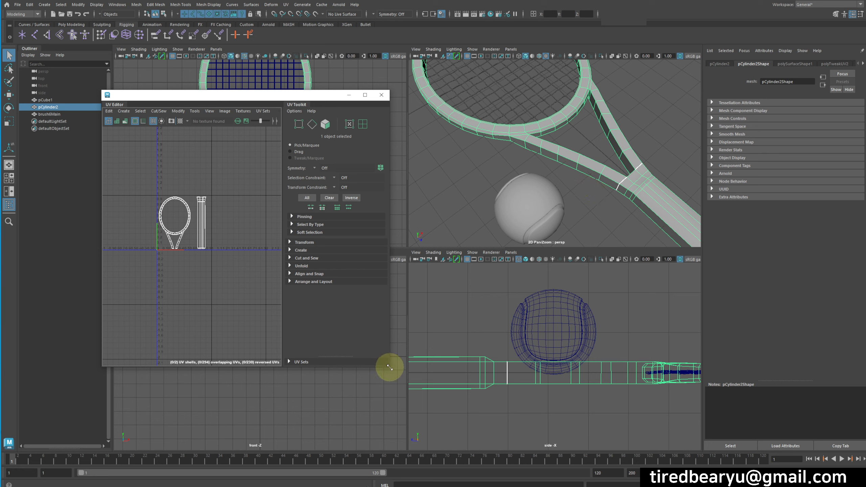
Narrow the UV editor window and examine the racket's throat and handle from several angles.
{"action": "left_click_drag", "start_coordinate": [390, 367], "coordinate": [338, 369]}
{"action": "left_click_drag", "start_coordinate": [649, 96], "coordinate": [639, 136], "text": "alt"}
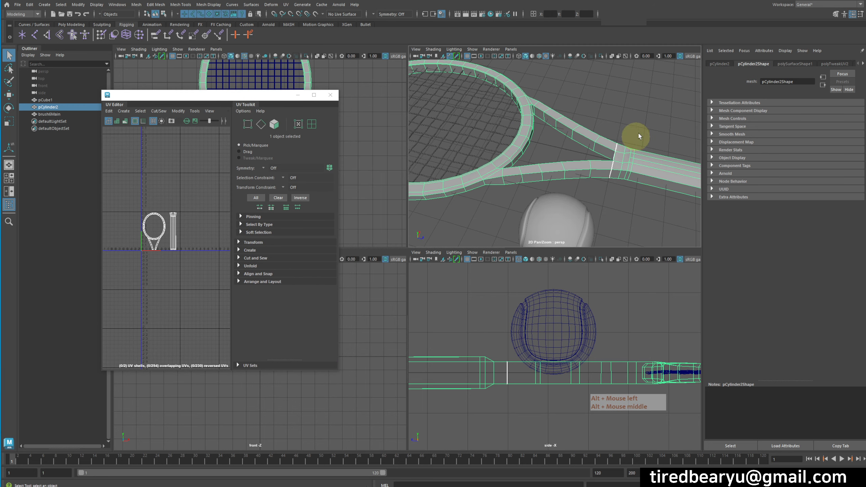
{"action": "left_click", "coordinate": [655, 119]}
{"action": "left_click", "coordinate": [639, 155]}
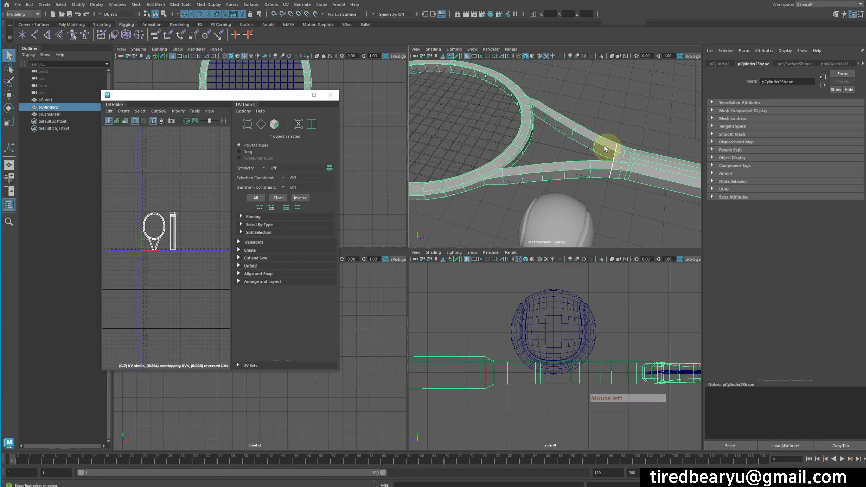
{"action": "middle_click_drag", "start_coordinate": [639, 176], "coordinate": [542, 124], "text": "alt"}
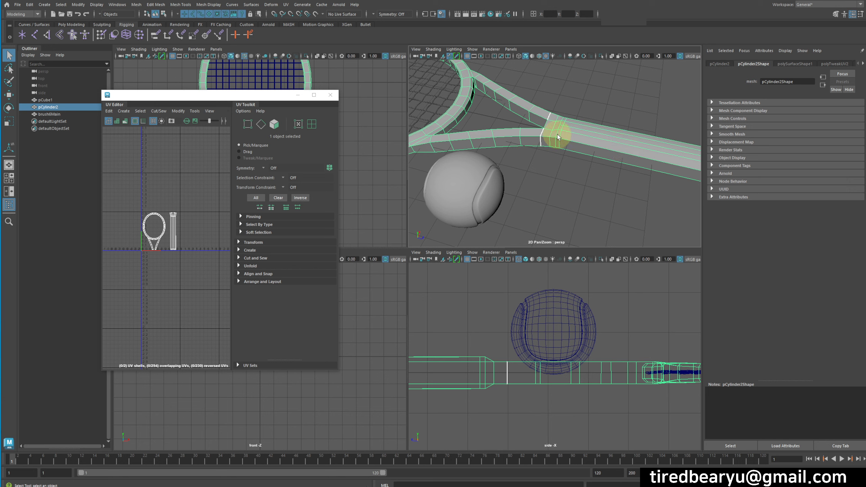
{"action": "left_click_drag", "start_coordinate": [562, 132], "coordinate": [607, 129], "text": "alt"}
{"action": "right_click_drag", "start_coordinate": [607, 129], "coordinate": [527, 120], "text": "alt"}
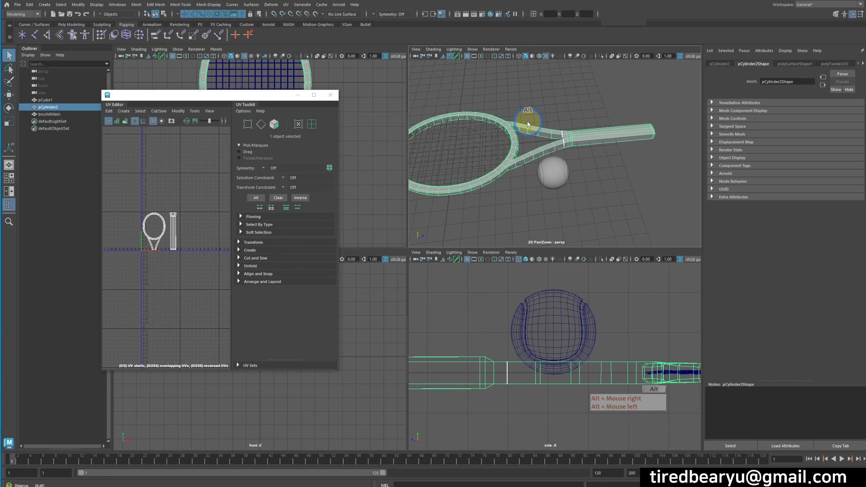
{"action": "middle_click_drag", "start_coordinate": [570, 138], "coordinate": [530, 142], "text": "alt"}
{"action": "right_click_drag", "start_coordinate": [531, 142], "coordinate": [608, 121], "text": "alt"}
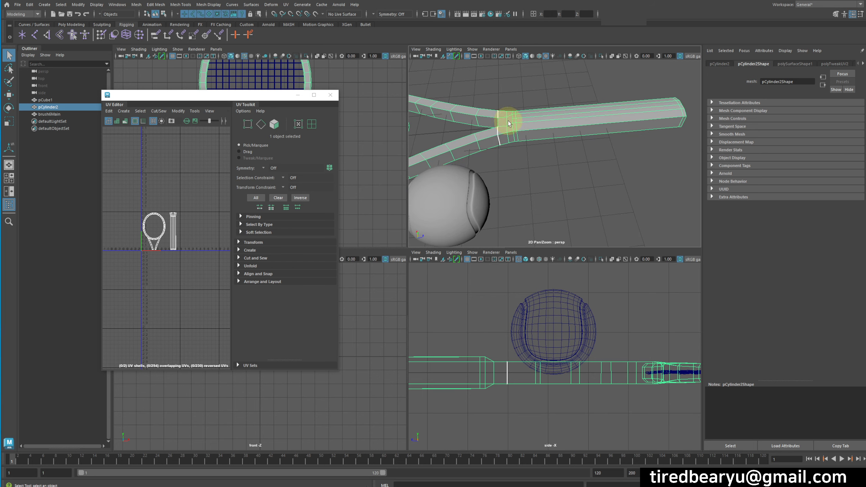
{"action": "left_click_drag", "start_coordinate": [531, 132], "coordinate": [516, 130], "text": "alt"}
{"action": "right_click_drag", "start_coordinate": [515, 130], "coordinate": [532, 125], "text": "alt"}
{"action": "middle_click_drag", "start_coordinate": [532, 125], "coordinate": [545, 120], "text": "alt"}
Select all faces of the racket's handle up to where it meets the throat.
{"action": "right_click_drag", "start_coordinate": [564, 112], "coordinate": [564, 132]}
{"action": "left_click_drag", "start_coordinate": [527, 97], "coordinate": [698, 225], "text": "alt"}
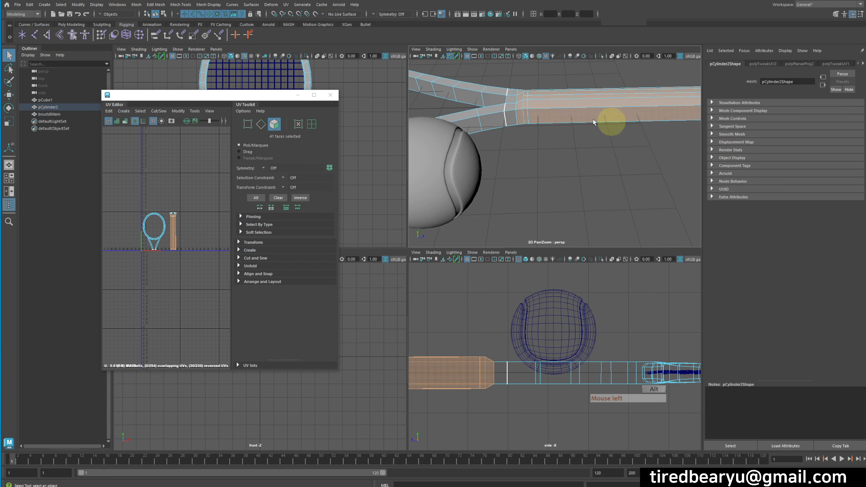
{"action": "left_click_drag", "start_coordinate": [607, 123], "coordinate": [567, 131], "text": "alt"}
{"action": "middle_click_drag", "start_coordinate": [567, 132], "coordinate": [612, 154], "text": "alt"}
{"action": "left_click_drag", "start_coordinate": [566, 115], "coordinate": [698, 163]}
{"action": "middle_click_drag", "start_coordinate": [690, 161], "coordinate": [540, 174], "text": "alt"}
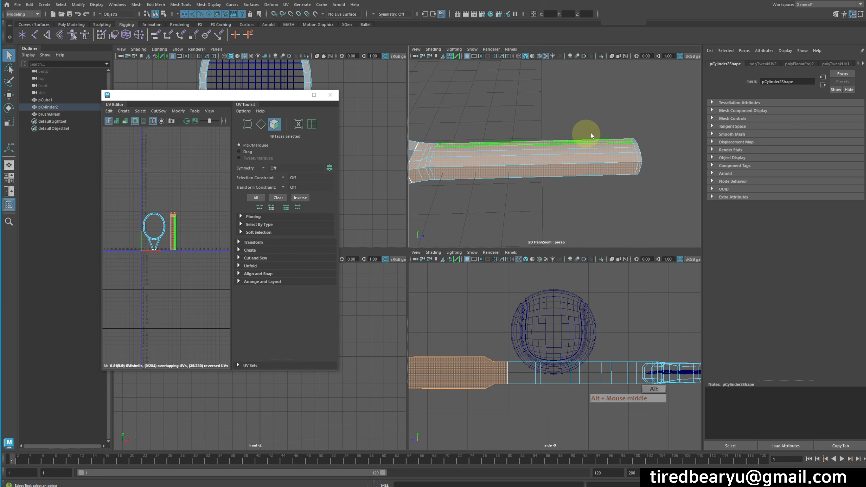
{"action": "left_click_drag", "start_coordinate": [583, 114], "coordinate": [700, 210], "text": "ctrl"}
{"action": "middle_click_drag", "start_coordinate": [570, 171], "coordinate": [675, 148], "text": "alt"}
{"action": "key", "text": "ctrl+z"}
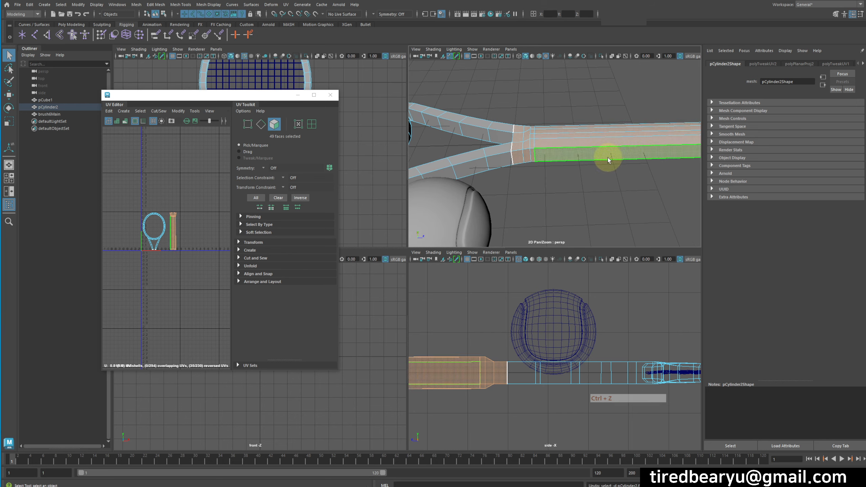
{"action": "key", "text": "f"}
{"action": "right_click_drag", "start_coordinate": [608, 175], "coordinate": [551, 167], "text": "alt"}
{"action": "mouse_move", "coordinate": [551, 167]}
{"action": "left_mouse_down", "text": "alt"}
{"action": "mouse_move", "coordinate": [496, 141]}
{"action": "mouse_move", "coordinate": [600, 158]}
{"action": "mouse_move", "coordinate": [507, 207]}
{"action": "mouse_move", "coordinate": [536, 226]}
{"action": "mouse_move", "coordinate": [611, 170]}
{"action": "mouse_move", "coordinate": [580, 185]}
{"action": "mouse_move", "coordinate": [524, 170]}
{"action": "left_mouse_up", "text": "alt"}
{"action": "key", "text": "4"}
{"action": "key", "text": "5"}
Extract the selected handle faces from the racket frame and check that head and handle select as separate pieces.
{"action": "left_click", "coordinate": [160, 34]}
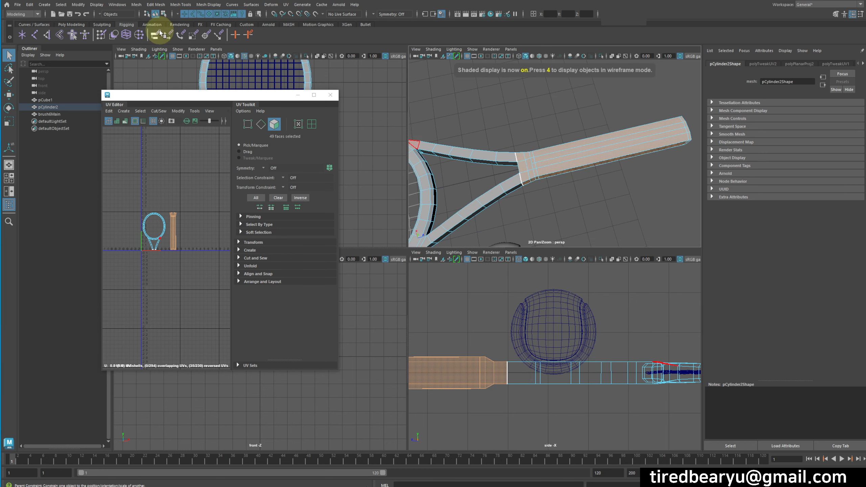
{"action": "left_click", "coordinate": [138, 5]}
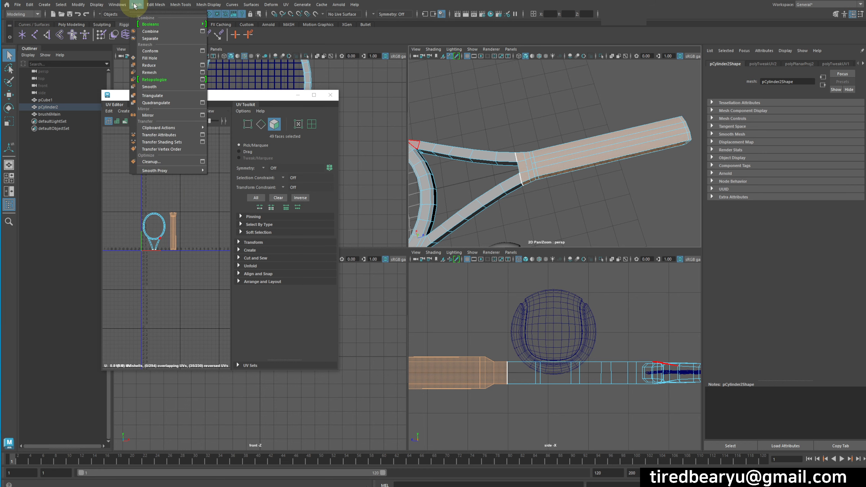
{"action": "mouse_move", "coordinate": [155, 5]}
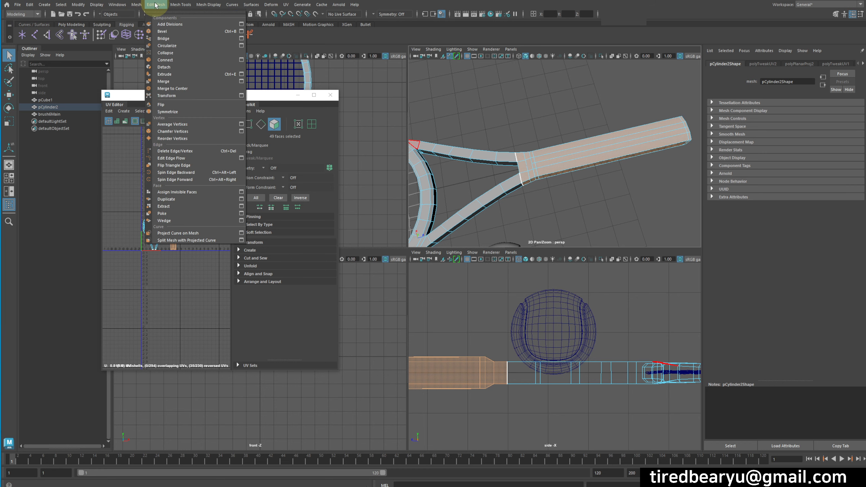
{"action": "left_click", "coordinate": [191, 207]}
{"action": "left_click_drag", "start_coordinate": [677, 174], "coordinate": [565, 158], "text": "alt"}
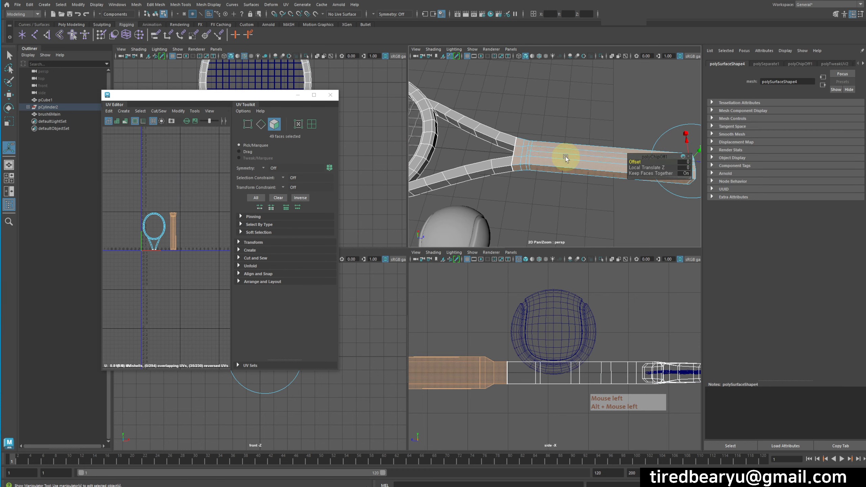
{"action": "right_click_drag", "start_coordinate": [565, 158], "coordinate": [561, 131]}
{"action": "left_click", "coordinate": [473, 131]}
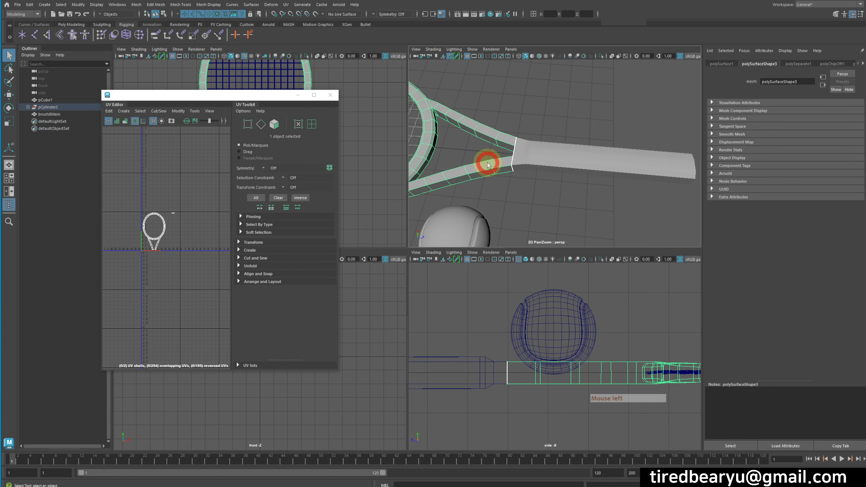
{"action": "left_click", "coordinate": [556, 157]}
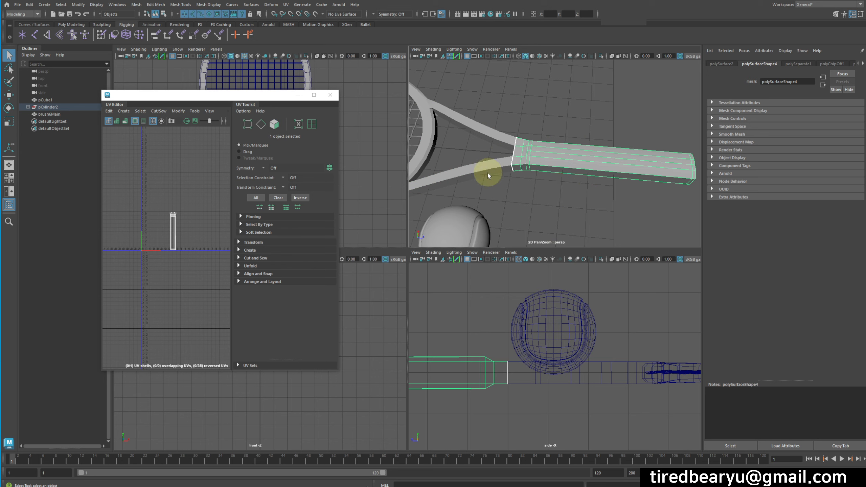
Select the racket's head piece and assign a new Blinn material to it.
{"action": "left_click", "coordinate": [503, 132]}
{"action": "middle_click_drag", "start_coordinate": [503, 133], "coordinate": [517, 108], "text": "alt"}
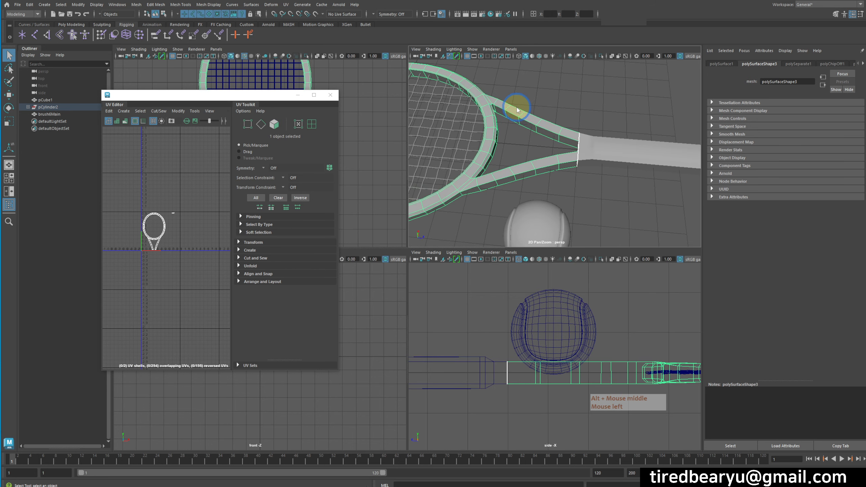
{"action": "right_click_drag", "start_coordinate": [516, 109], "coordinate": [581, 306]}
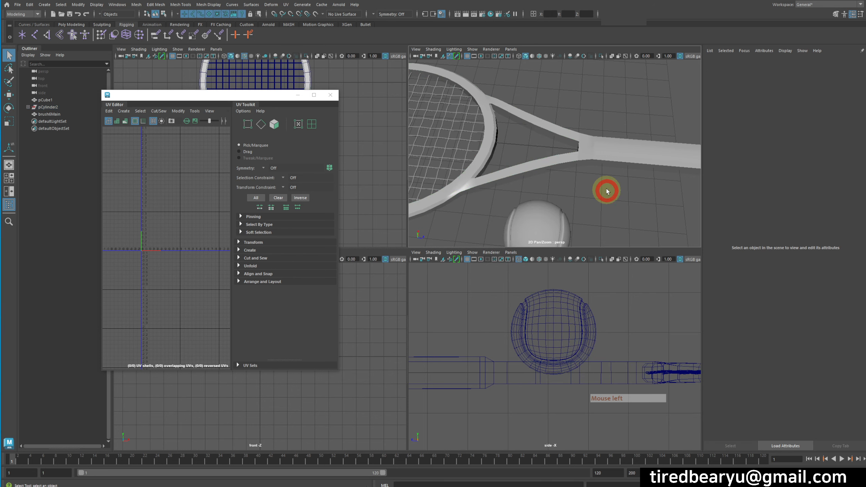
Assign a new Lambert material to the separated handle piece and darken its colour to dark grey.
{"action": "left_click", "coordinate": [626, 157]}
{"action": "right_click_drag", "start_coordinate": [626, 158], "coordinate": [699, 359]}
{"action": "left_click_drag", "start_coordinate": [586, 153], "coordinate": [580, 152], "text": "alt"}
{"action": "right_click_drag", "start_coordinate": [647, 140], "coordinate": [679, 136], "text": "alt"}
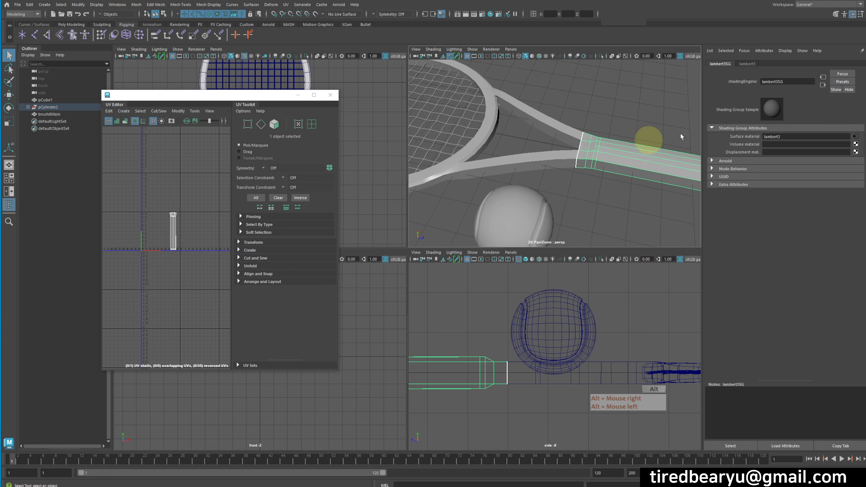
{"action": "left_click", "coordinate": [749, 64]}
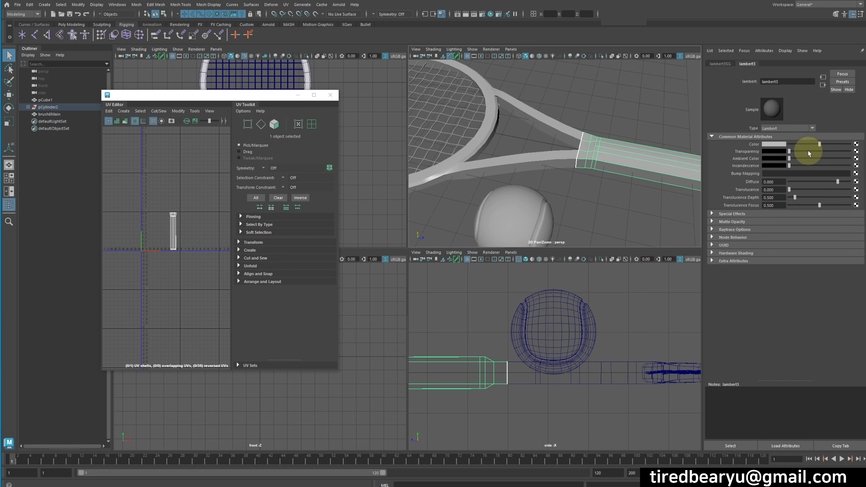
{"action": "left_click_drag", "start_coordinate": [817, 144], "coordinate": [800, 144]}
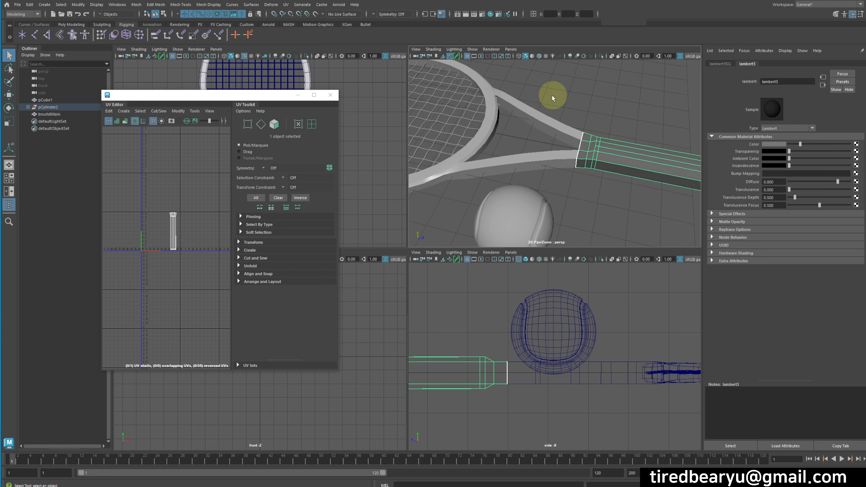
Open the head piece's blinn1 material and raise its colour to white.
{"action": "left_click", "coordinate": [544, 119]}
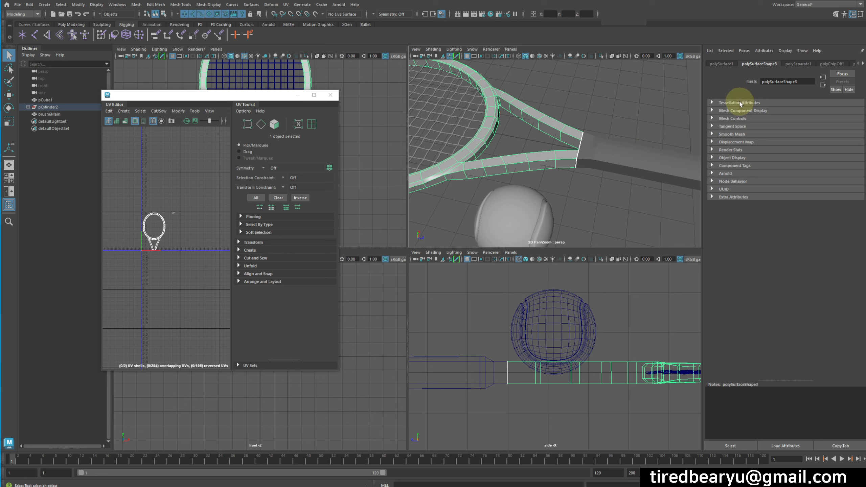
{"action": "left_click", "coordinate": [863, 64]}
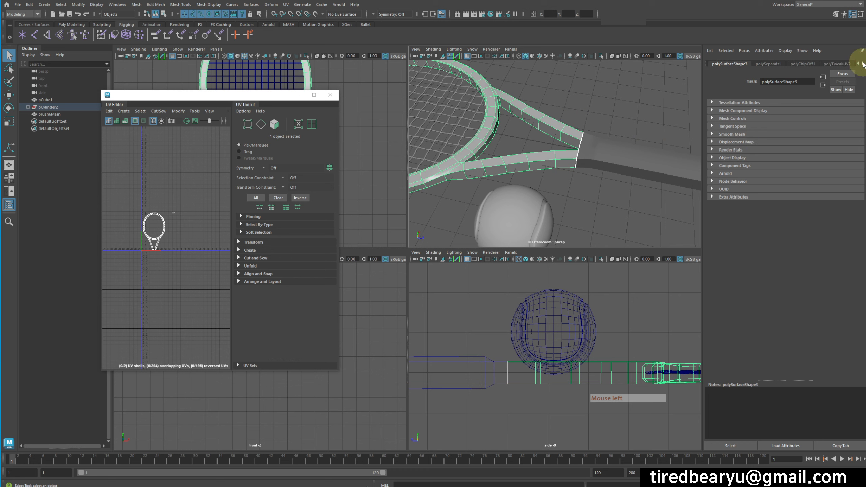
{"action": "left_click", "coordinate": [862, 65]}
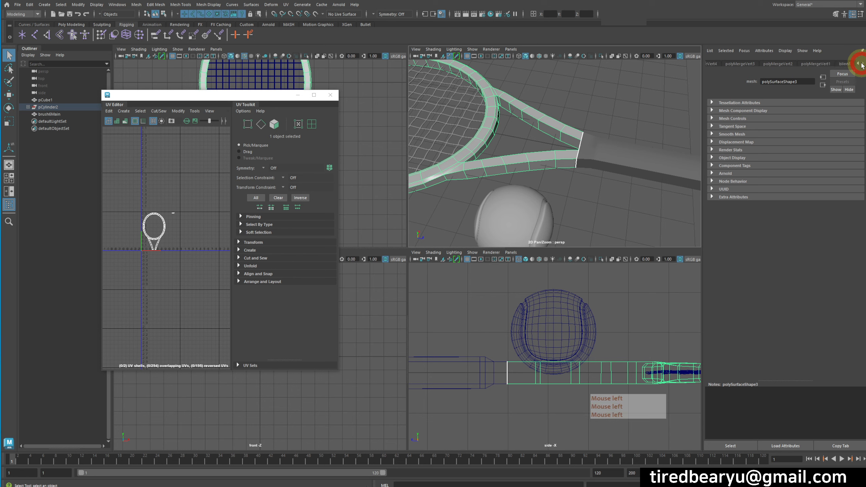
{"action": "left_click", "coordinate": [843, 64]}
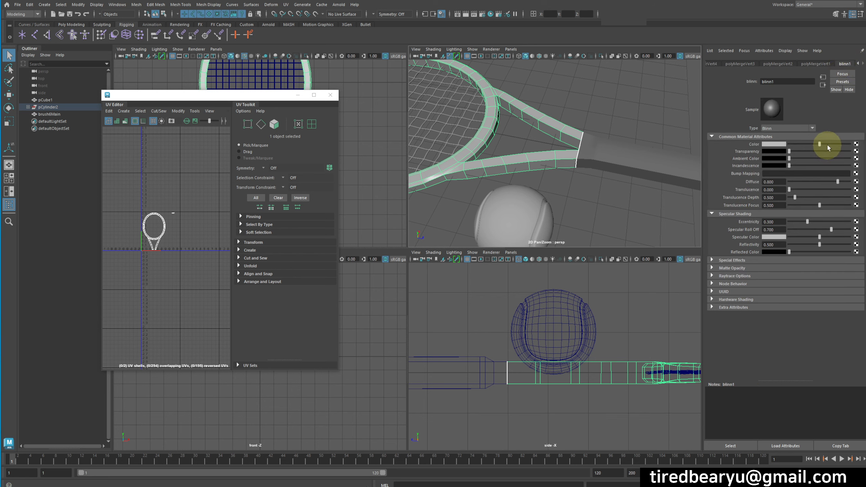
{"action": "left_click_drag", "start_coordinate": [820, 144], "coordinate": [850, 144]}
Examine the white racket head against the dark handle from several angles and distances.
{"action": "left_click", "coordinate": [559, 85]}
{"action": "left_click_drag", "start_coordinate": [649, 117], "coordinate": [604, 137], "text": "alt"}
{"action": "left_click", "coordinate": [568, 202]}
{"action": "middle_click_drag", "start_coordinate": [614, 218], "coordinate": [620, 186], "text": "alt"}
{"action": "right_click_drag", "start_coordinate": [620, 186], "coordinate": [549, 146], "text": "alt"}
{"action": "left_click", "coordinate": [620, 137]}
{"action": "left_click", "coordinate": [595, 110]}
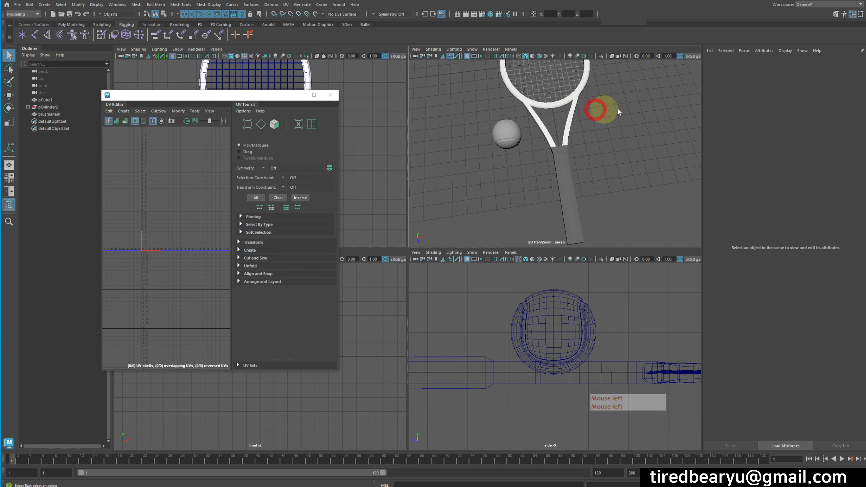
{"action": "left_click_drag", "start_coordinate": [614, 139], "coordinate": [557, 167], "text": "alt"}
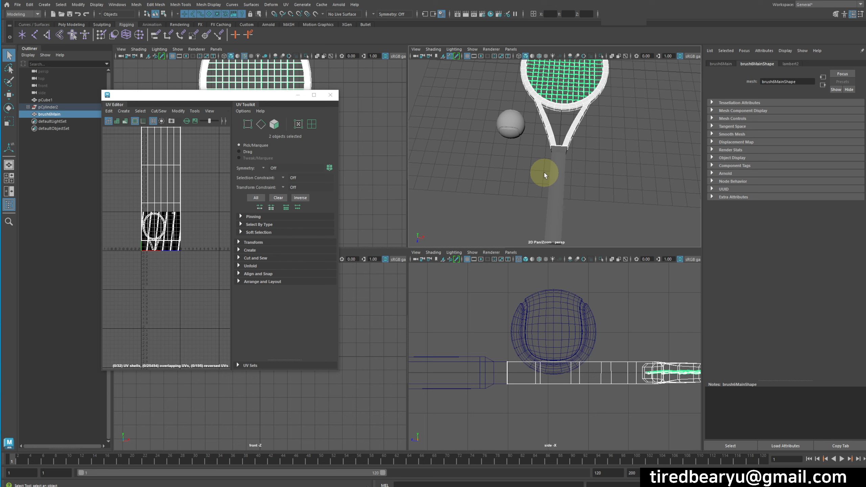
Undo the material changes and the extraction, back to the one-piece racket frame with its handle faces selected.
{"action": "left_click", "coordinate": [545, 174]}
{"action": "left_click", "coordinate": [587, 143]}
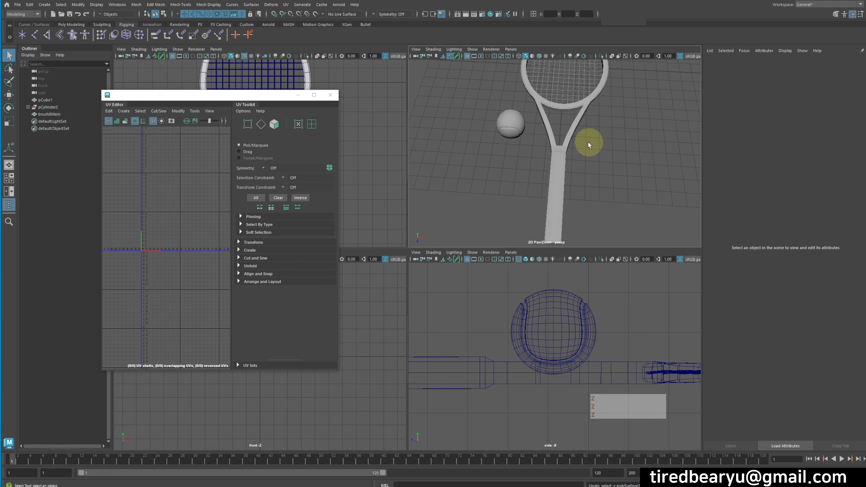
{"action": "left_click", "coordinate": [588, 154]}
{"action": "key", "text": "z"}
{"action": "key", "text": "z"}
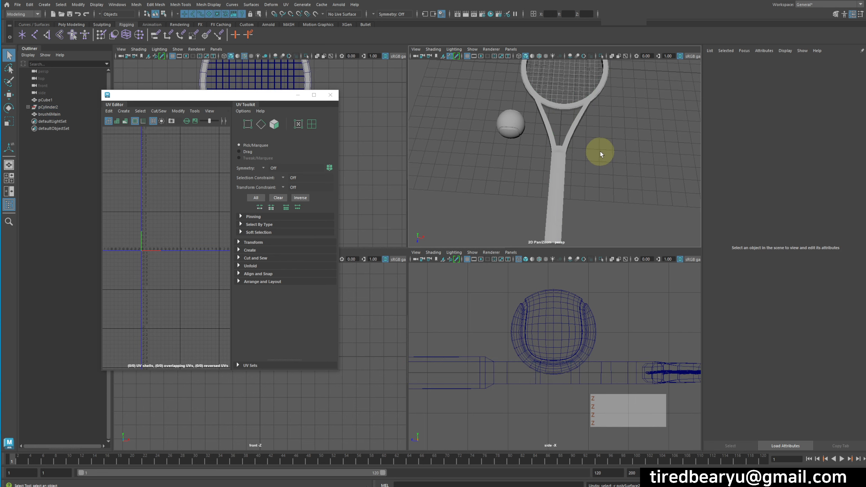
{"action": "left_click_drag", "start_coordinate": [558, 165], "coordinate": [606, 155], "text": "alt"}
{"action": "right_click_drag", "start_coordinate": [607, 155], "coordinate": [684, 138], "text": "alt"}
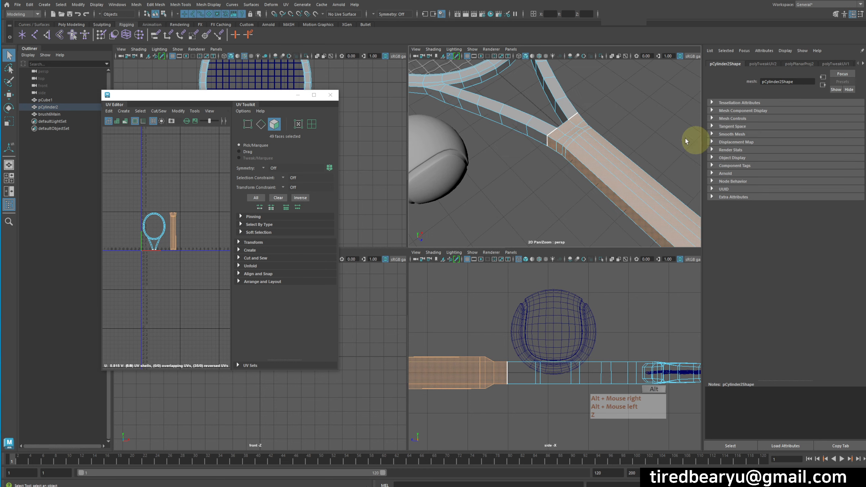
{"action": "left_click", "coordinate": [685, 138]}
{"action": "left_click_drag", "start_coordinate": [559, 149], "coordinate": [620, 138], "text": "alt"}
{"action": "right_click_drag", "start_coordinate": [620, 137], "coordinate": [593, 135], "text": "alt"}
{"action": "key", "text": "z"}
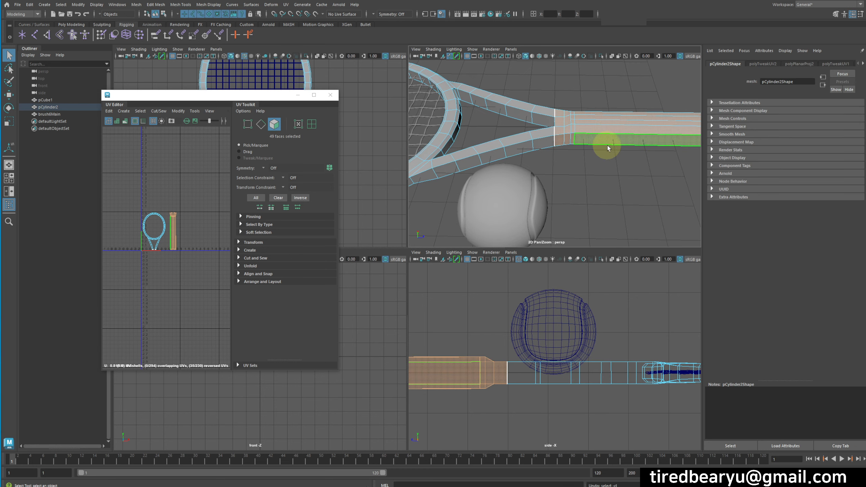
Add the inner face between the two throat branches to the handle face selection.
{"action": "middle_click_drag", "start_coordinate": [600, 150], "coordinate": [544, 118], "text": "alt"}
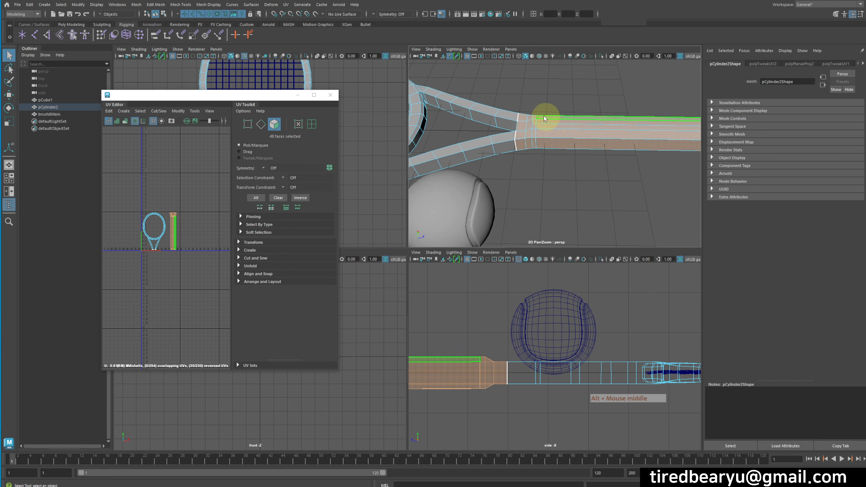
{"action": "left_click_drag", "start_coordinate": [538, 122], "coordinate": [639, 114], "text": "alt"}
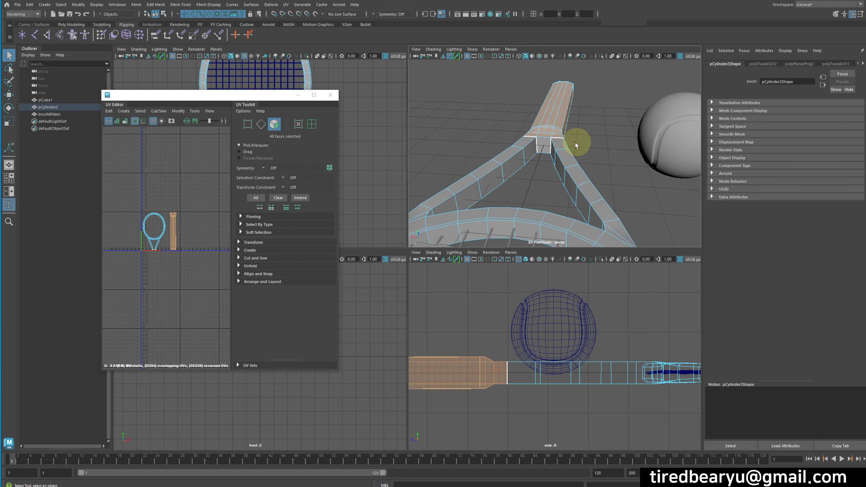
{"action": "left_click", "coordinate": [546, 144], "text": "ctrl"}
{"action": "left_click_drag", "start_coordinate": [668, 83], "coordinate": [536, 149], "text": "alt"}
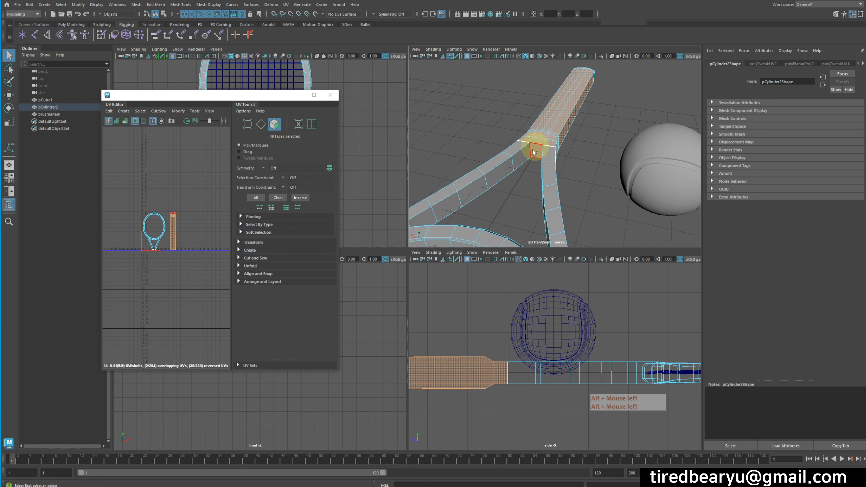
{"action": "left_click", "coordinate": [539, 152], "text": "shift"}
Assign a new Lambert material to the selected handle faces and set its colour to black.
{"action": "left_click_drag", "start_coordinate": [622, 127], "coordinate": [560, 123], "text": "alt"}
{"action": "right_click_drag", "start_coordinate": [560, 121], "coordinate": [635, 326]}
{"action": "right_click_drag", "start_coordinate": [608, 118], "coordinate": [568, 110], "text": "alt"}
{"action": "left_click_drag", "start_coordinate": [567, 111], "coordinate": [573, 126], "text": "alt"}
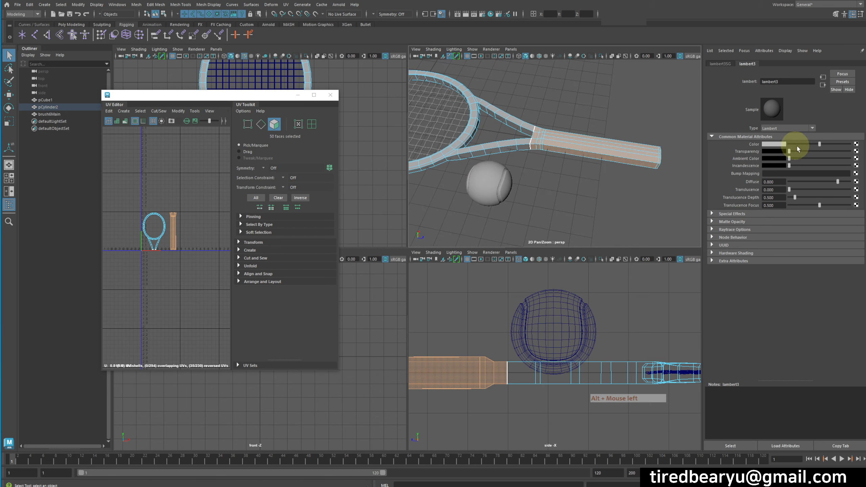
{"action": "left_click_drag", "start_coordinate": [819, 144], "coordinate": [769, 148]}
Examine the black handle and the throat from several angles, then select the whole racket frame.
{"action": "left_click", "coordinate": [622, 107]}
{"action": "left_click_drag", "start_coordinate": [668, 87], "coordinate": [543, 150], "text": "alt"}
{"action": "left_click", "coordinate": [543, 150]}
{"action": "left_click_drag", "start_coordinate": [630, 166], "coordinate": [585, 202], "text": "alt"}
{"action": "right_click_drag", "start_coordinate": [584, 201], "coordinate": [616, 172], "text": "alt"}
{"action": "mouse_move", "coordinate": [615, 172]}
{"action": "left_mouse_down", "text": "alt"}
{"action": "mouse_move", "coordinate": [634, 174]}
{"action": "mouse_move", "coordinate": [605, 179]}
{"action": "left_mouse_up", "text": "alt"}
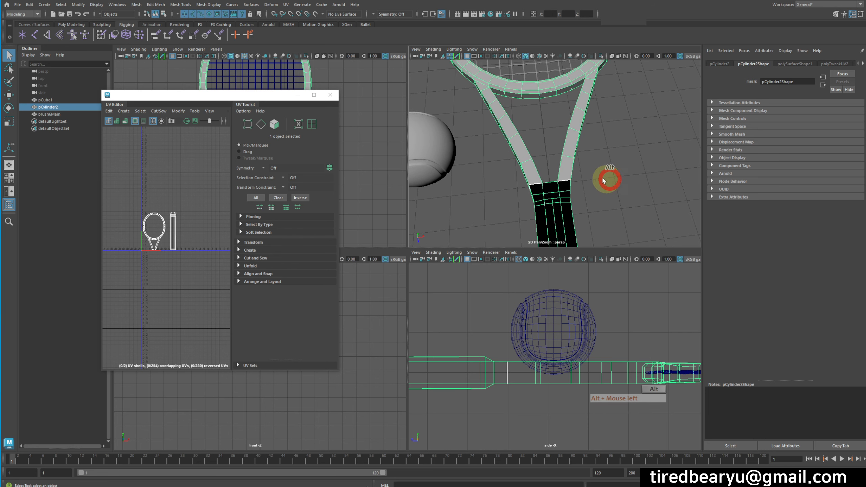
{"action": "left_click_drag", "start_coordinate": [545, 124], "coordinate": [614, 127]}
{"action": "left_click", "coordinate": [619, 132]}
{"action": "left_click", "coordinate": [576, 123]}
{"action": "right_click", "coordinate": [587, 122]}
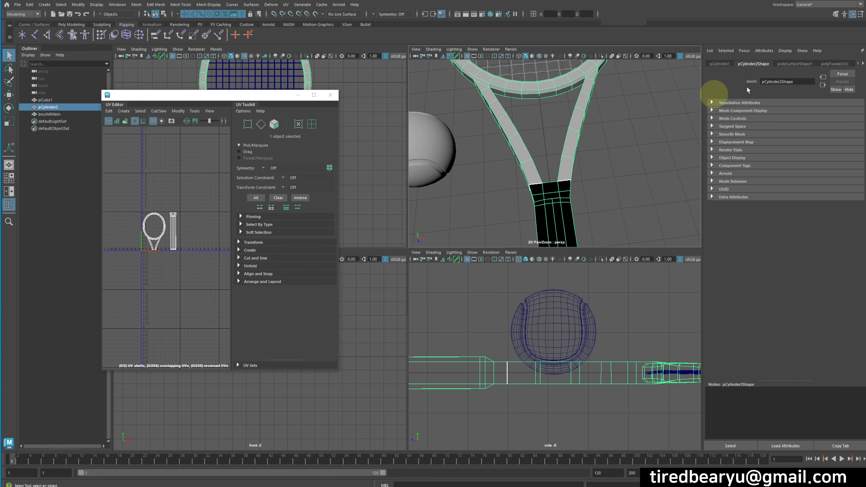
Open the attributes of the frame's lambert1 material, try changing its colour, and undo that change.
{"action": "left_click", "coordinate": [861, 66]}
{"action": "left_click", "coordinate": [862, 65]}
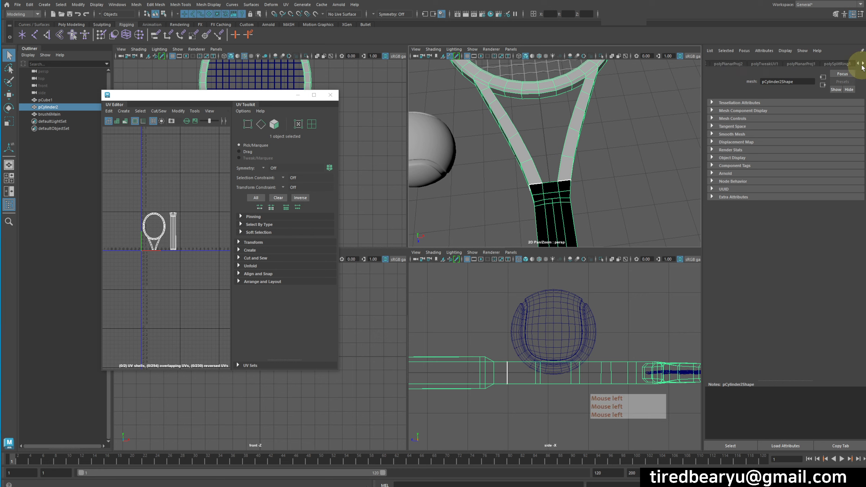
{"action": "left_click", "coordinate": [861, 66]}
{"action": "right_click_drag", "start_coordinate": [555, 129], "coordinate": [572, 305]}
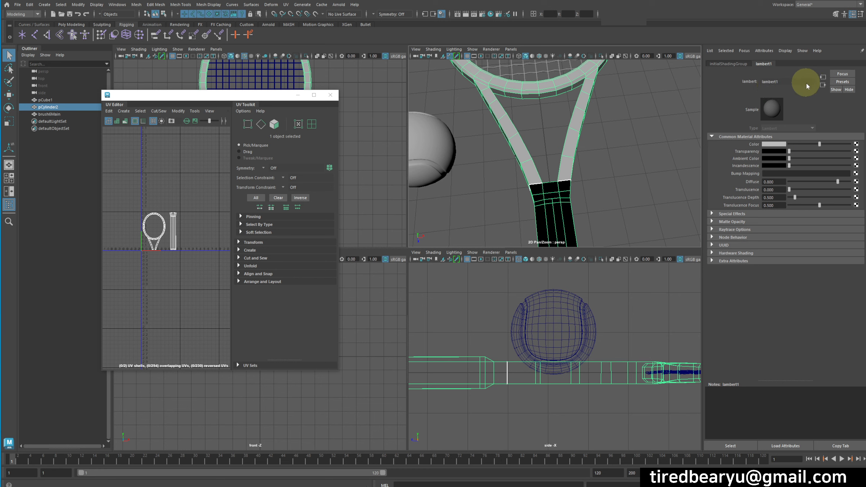
{"action": "left_click", "coordinate": [822, 86]}
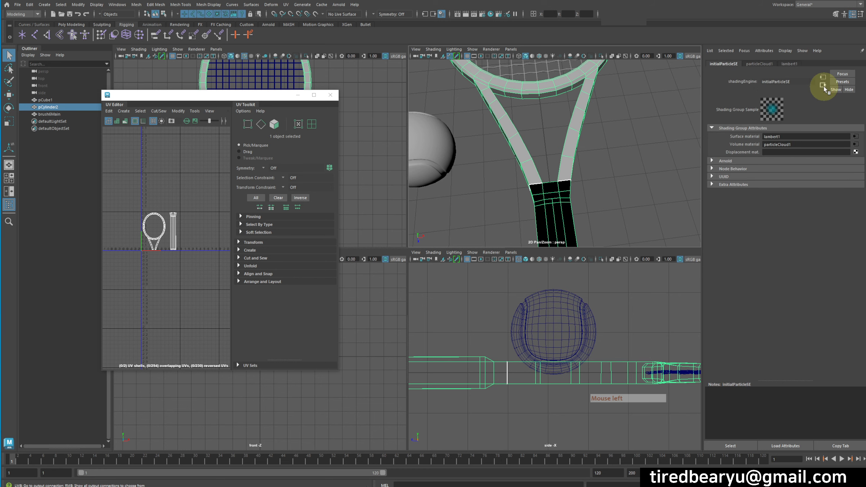
{"action": "left_click", "coordinate": [790, 65]}
{"action": "left_click_drag", "start_coordinate": [798, 145], "coordinate": [838, 144]}
{"action": "key", "text": "z"}
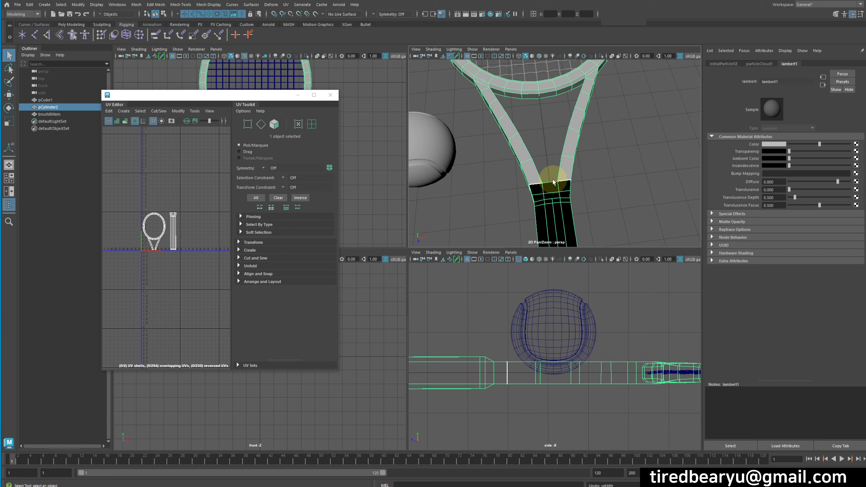
Bring the whole throat and handle into view and enlarge the UV Editor window.
{"action": "left_click_drag", "start_coordinate": [555, 169], "coordinate": [582, 157], "text": "alt"}
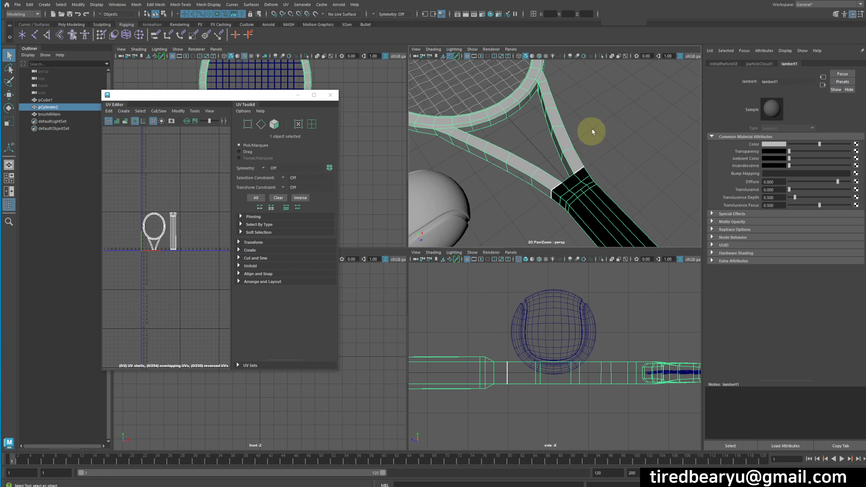
{"action": "right_click_drag", "start_coordinate": [598, 124], "coordinate": [578, 120], "text": "alt"}
{"action": "middle_click_drag", "start_coordinate": [578, 120], "coordinate": [605, 125], "text": "alt"}
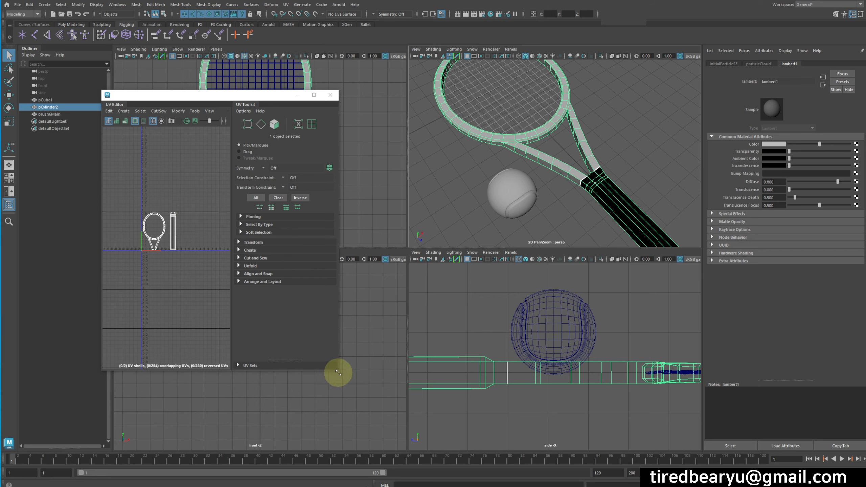
{"action": "left_click_drag", "start_coordinate": [337, 372], "coordinate": [525, 397]}
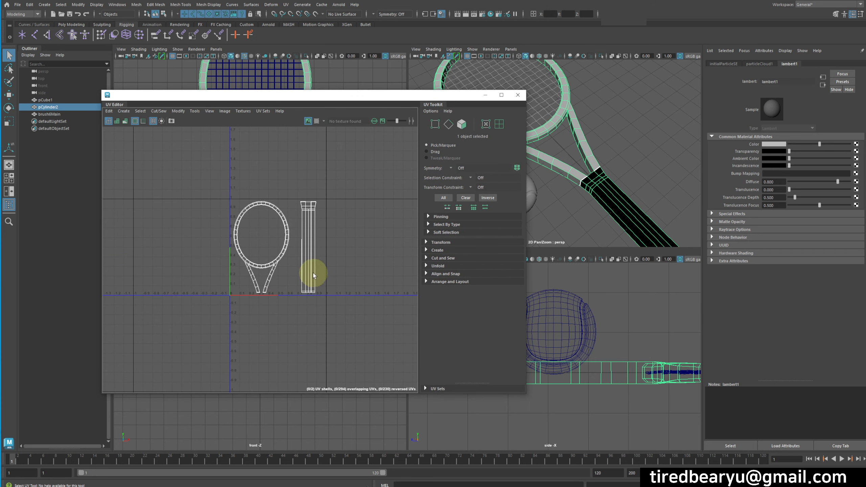
Undo the black Lambert assignment on the handle faces and restore the whole-racket object selection.
{"action": "key", "text": "z"}
{"action": "middle_click_drag", "start_coordinate": [666, 123], "coordinate": [691, 104], "text": "alt"}
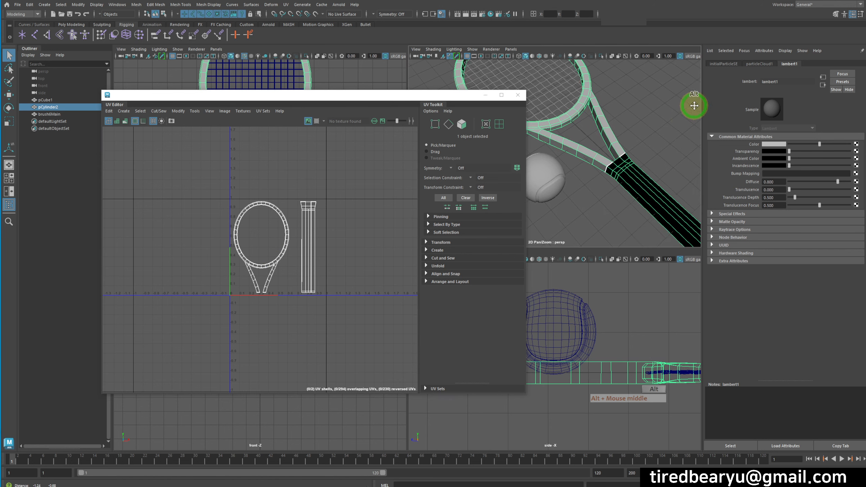
{"action": "key", "text": "z"}
{"action": "key", "text": "z"}
{"action": "key", "text": "z"}
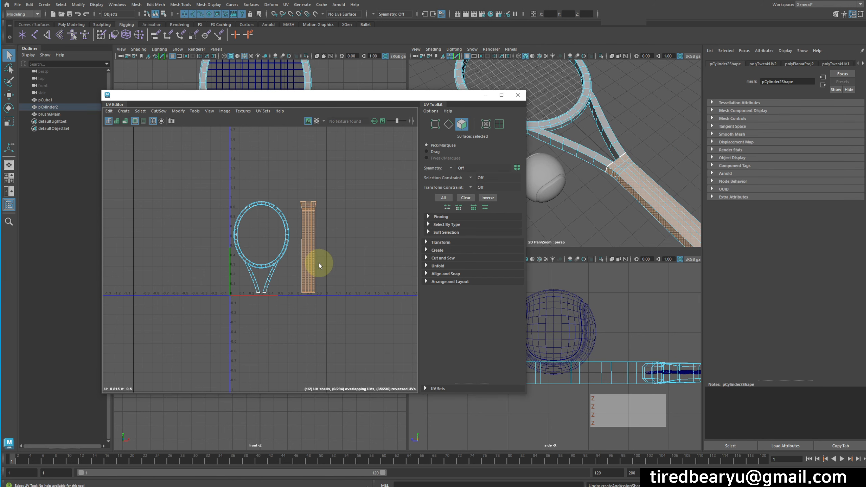
{"action": "key", "text": "z"}
{"action": "key", "text": "z"}
{"action": "key", "text": "z"}
Assign a new Lambert material to the whole one-piece racket frame, including the handle.
{"action": "right_click", "coordinate": [641, 107]}
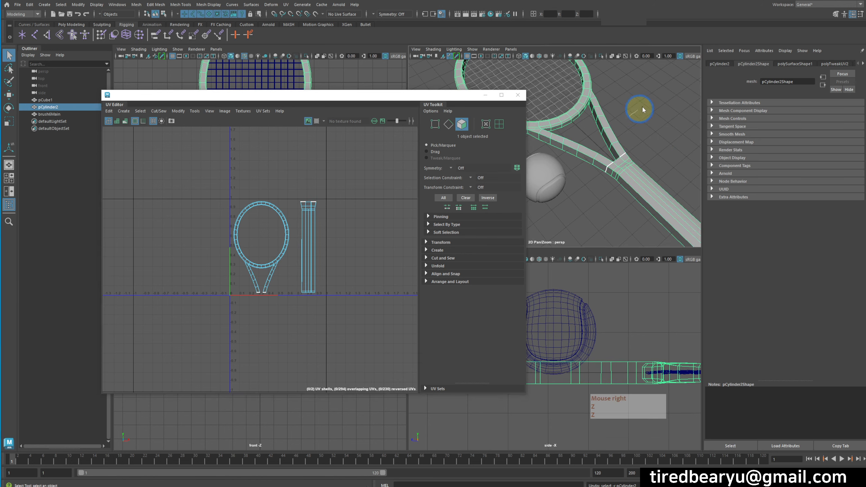
{"action": "left_click", "coordinate": [640, 115]}
{"action": "left_click_drag", "start_coordinate": [636, 126], "coordinate": [641, 132], "text": "alt"}
{"action": "left_click", "coordinate": [632, 144]}
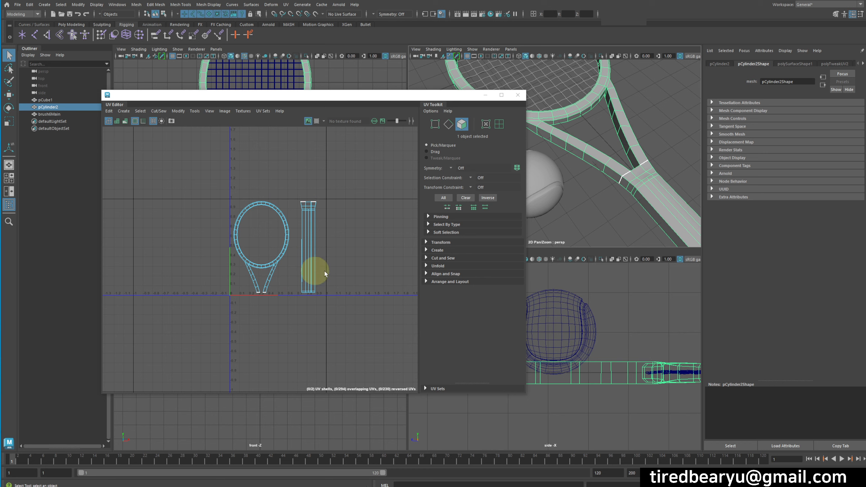
{"action": "middle_click_drag", "start_coordinate": [654, 149], "coordinate": [640, 151], "text": "alt"}
{"action": "left_click", "coordinate": [646, 169]}
{"action": "left_click", "coordinate": [630, 194]}
{"action": "right_click_drag", "start_coordinate": [646, 112], "coordinate": [716, 317]}
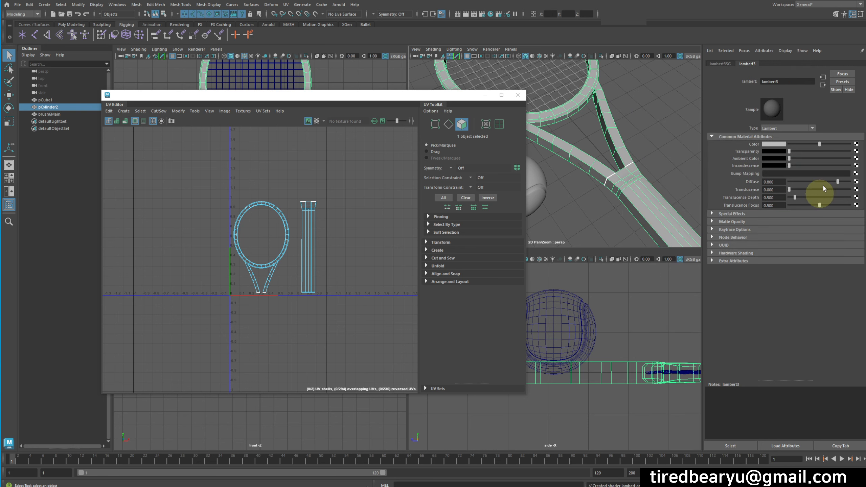
Connect a Ramp texture to the new Lambert's colour and show textures on the racket in the perspective view.
{"action": "left_click", "coordinate": [855, 145]}
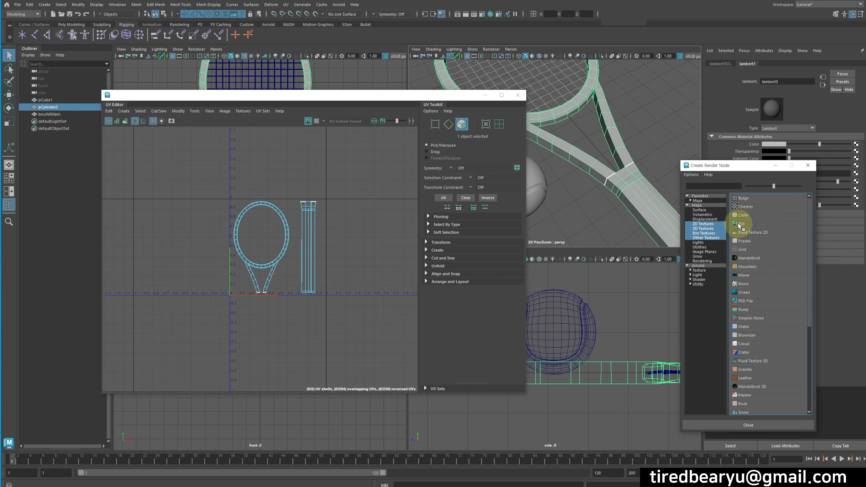
{"action": "left_click", "coordinate": [749, 310]}
{"action": "left_click_drag", "start_coordinate": [611, 163], "coordinate": [659, 151], "text": "alt"}
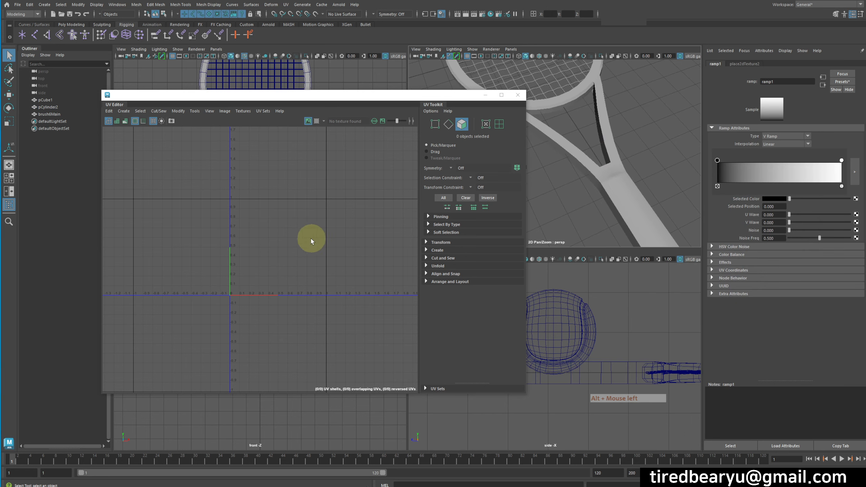
{"action": "left_click", "coordinate": [631, 198]}
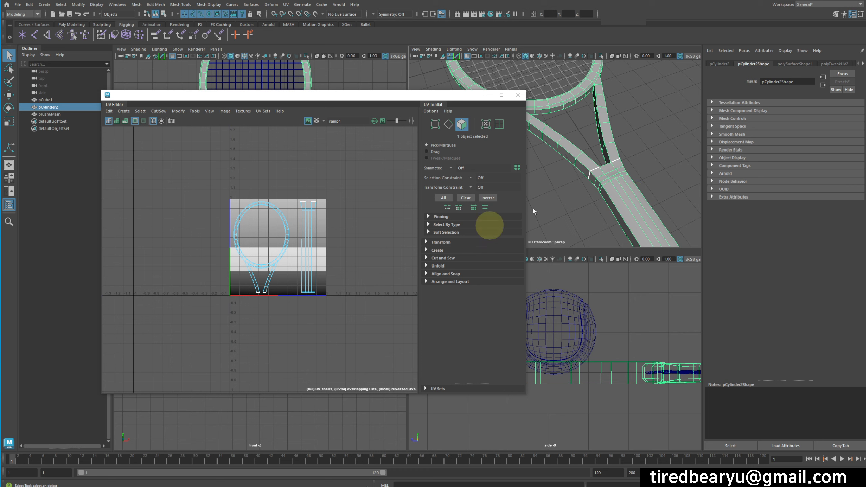
{"action": "left_click", "coordinate": [599, 178]}
{"action": "key", "text": "6"}
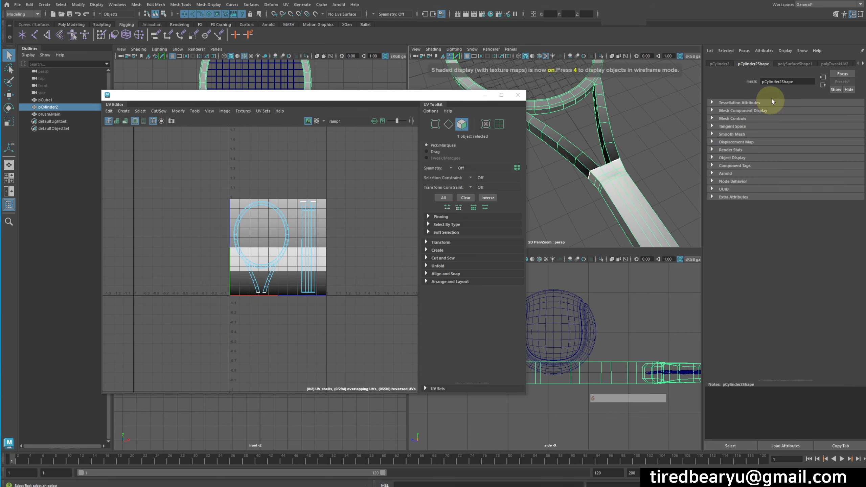
Set the racket's ramp texture to U Ramp and move its black colour marker to position 0.606.
{"action": "left_click", "coordinate": [825, 86]}
{"action": "right_click_drag", "start_coordinate": [614, 187], "coordinate": [690, 320]}
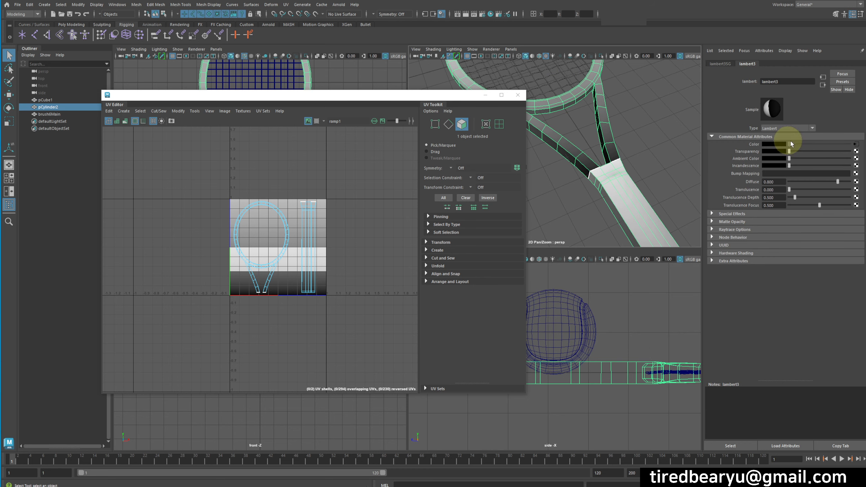
{"action": "left_click", "coordinate": [855, 144]}
{"action": "left_click", "coordinate": [781, 136]}
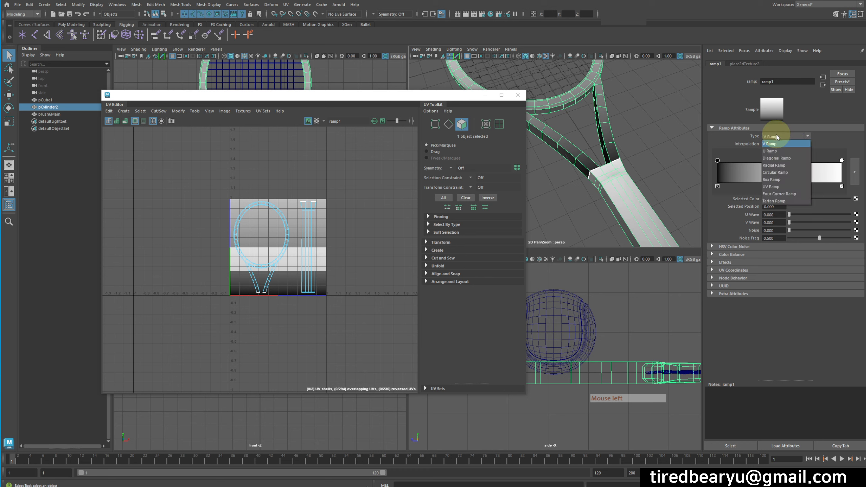
{"action": "left_click", "coordinate": [775, 152]}
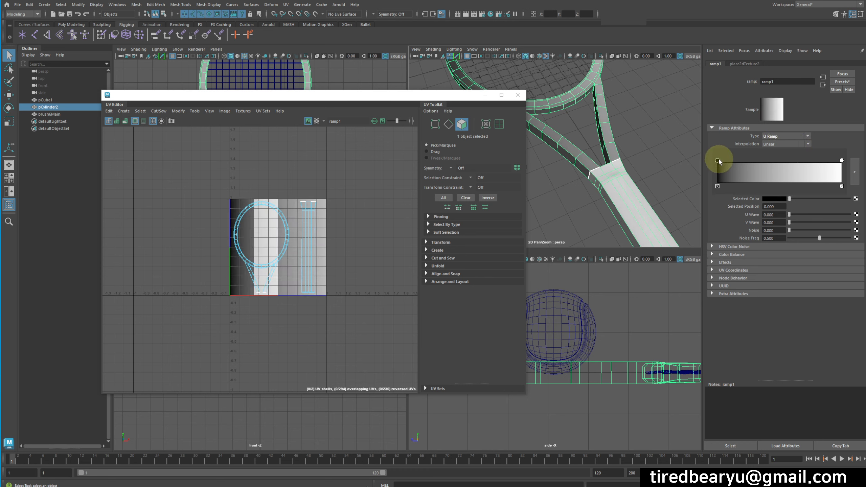
{"action": "left_click_drag", "start_coordinate": [718, 161], "coordinate": [792, 166]}
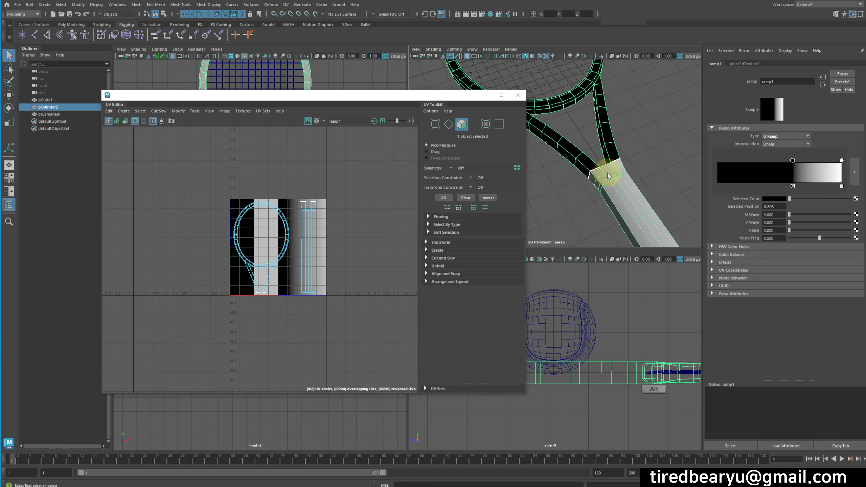
Compare the ramp with the frame and handle UV shells, and change its interpolation to remove the gradual blend.
{"action": "left_click_drag", "start_coordinate": [606, 172], "coordinate": [628, 163], "text": "alt"}
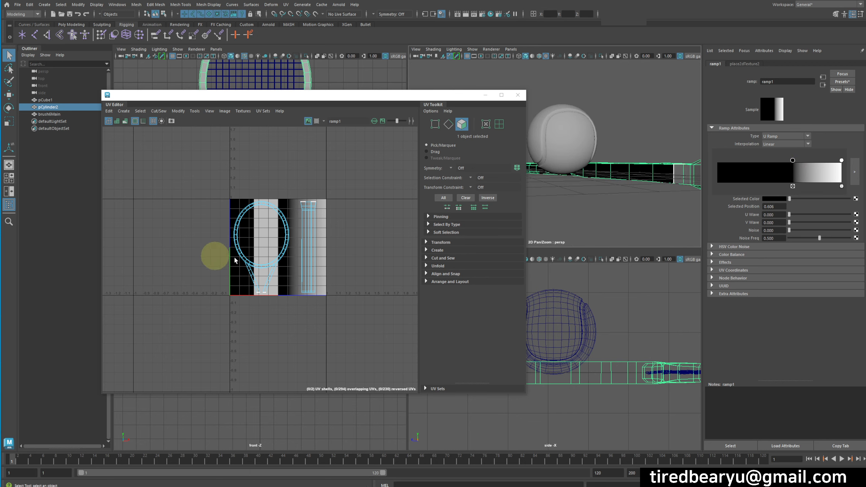
{"action": "middle_click_drag", "start_coordinate": [269, 253], "coordinate": [309, 252], "text": "alt"}
{"action": "scroll", "coordinate": [309, 251], "scroll_direction": "up", "scroll_amount": 2}
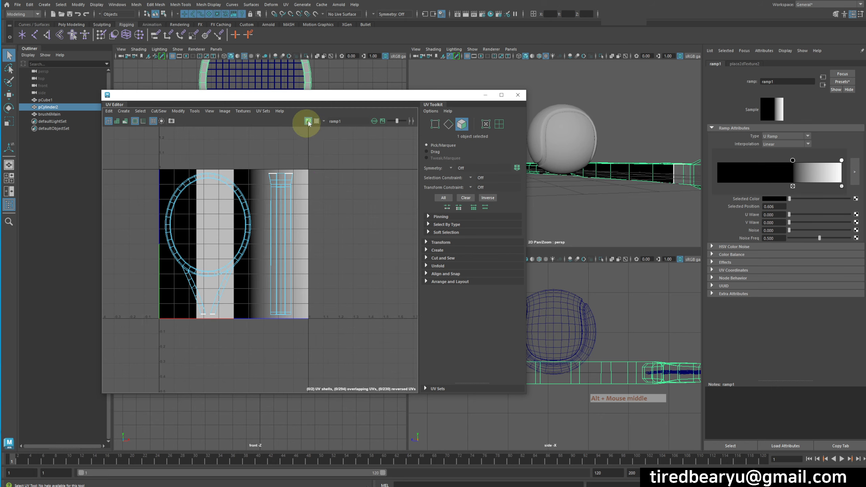
{"action": "left_click", "coordinate": [308, 121]}
{"action": "left_click", "coordinate": [308, 120]}
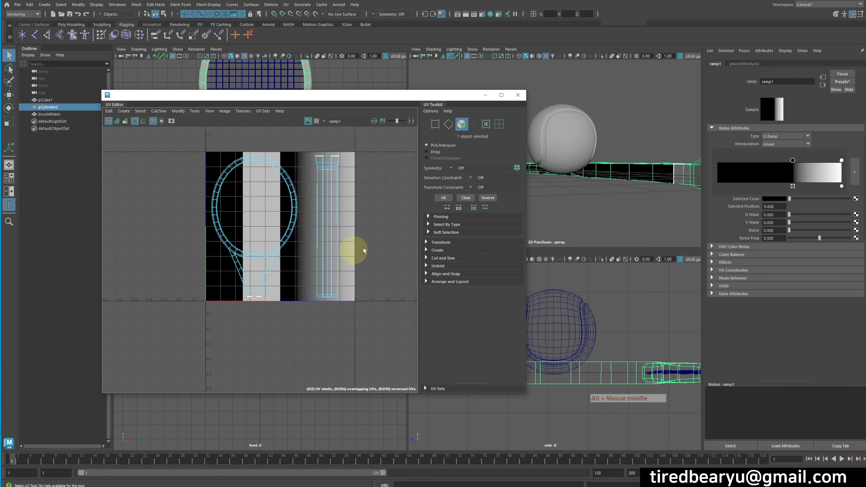
{"action": "middle_click_drag", "start_coordinate": [363, 251], "coordinate": [346, 271], "text": "alt"}
{"action": "left_click_drag", "start_coordinate": [692, 172], "coordinate": [622, 159], "text": "alt"}
{"action": "left_click", "coordinate": [784, 144]}
{"action": "left_click", "coordinate": [780, 141]}
{"action": "mouse_move", "coordinate": [622, 159]}
{"action": "right_mouse_down", "text": "alt"}
{"action": "mouse_move", "coordinate": [634, 162]}
{"action": "mouse_move", "coordinate": [612, 156]}
{"action": "right_mouse_up", "text": "alt"}
{"action": "left_click_drag", "start_coordinate": [612, 156], "coordinate": [631, 161], "text": "alt"}
{"action": "right_click_drag", "start_coordinate": [631, 161], "coordinate": [641, 164], "text": "alt"}
Return to object selection, select the whole racket frame and delete its construction history.
{"action": "left_click", "coordinate": [340, 234]}
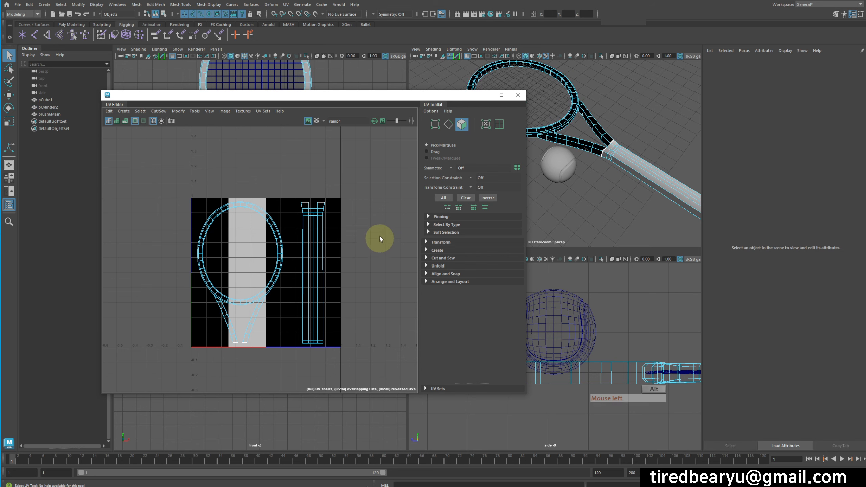
{"action": "middle_click_drag", "start_coordinate": [378, 240], "coordinate": [368, 203], "text": "alt"}
{"action": "left_click", "coordinate": [620, 160]}
{"action": "left_click", "coordinate": [649, 108]}
{"action": "left_click_drag", "start_coordinate": [649, 108], "coordinate": [636, 114], "text": "alt"}
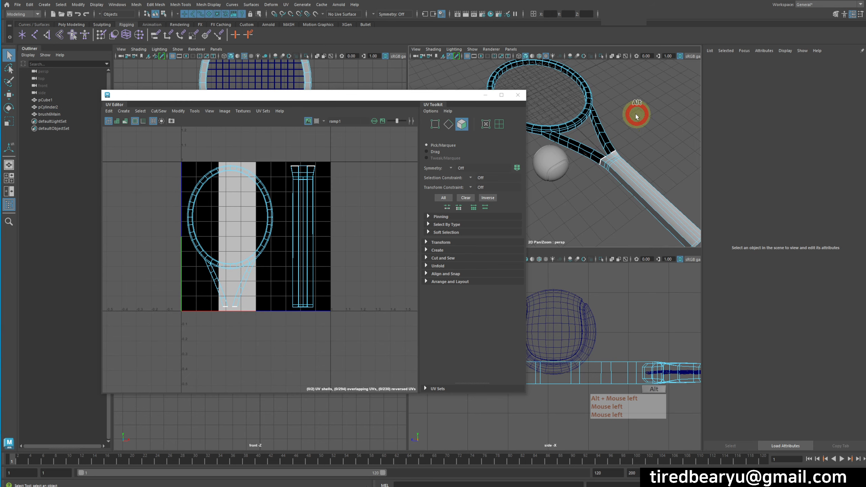
{"action": "right_click_drag", "start_coordinate": [602, 174], "coordinate": [614, 163]}
{"action": "left_click", "coordinate": [627, 186]}
{"action": "left_click_drag", "start_coordinate": [661, 180], "coordinate": [651, 176], "text": "alt"}
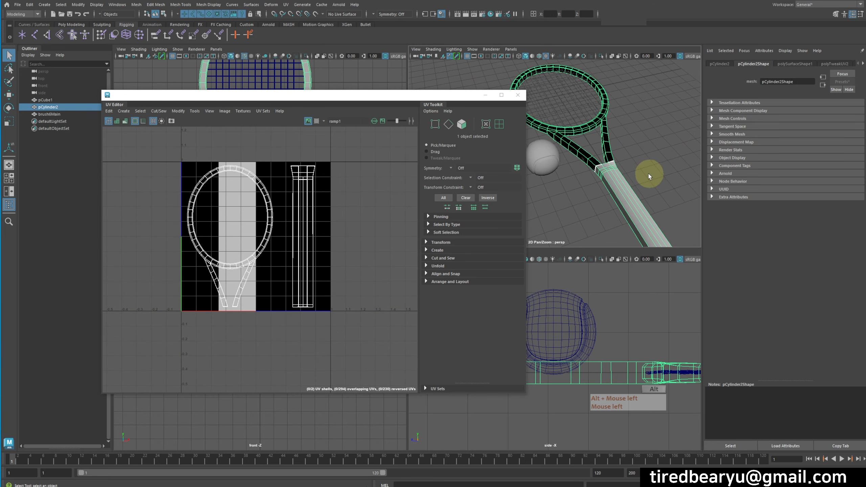
{"action": "key", "text": "shift+alt+d"}
Assign another new Lambert material to the whole racket frame and open its attributes.
{"action": "left_click", "coordinate": [689, 139]}
{"action": "left_click", "coordinate": [604, 175]}
{"action": "right_click_drag", "start_coordinate": [612, 168], "coordinate": [660, 374]}
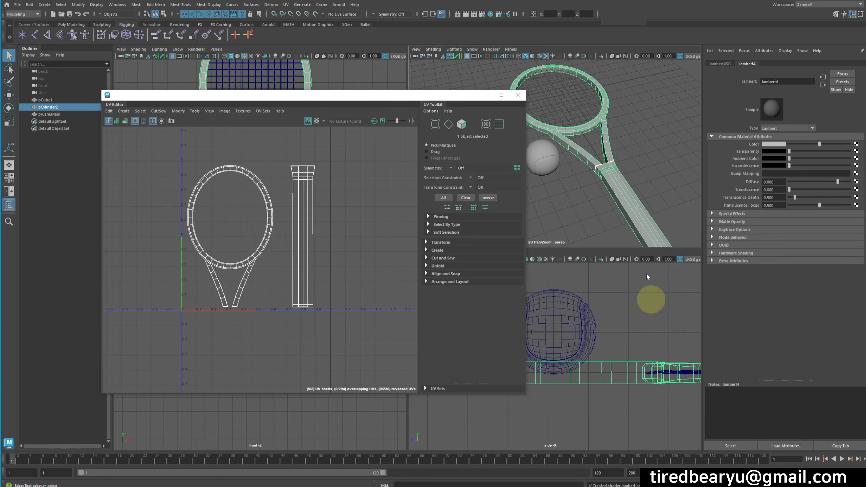
{"action": "left_click", "coordinate": [649, 296]}
{"action": "left_click", "coordinate": [610, 184]}
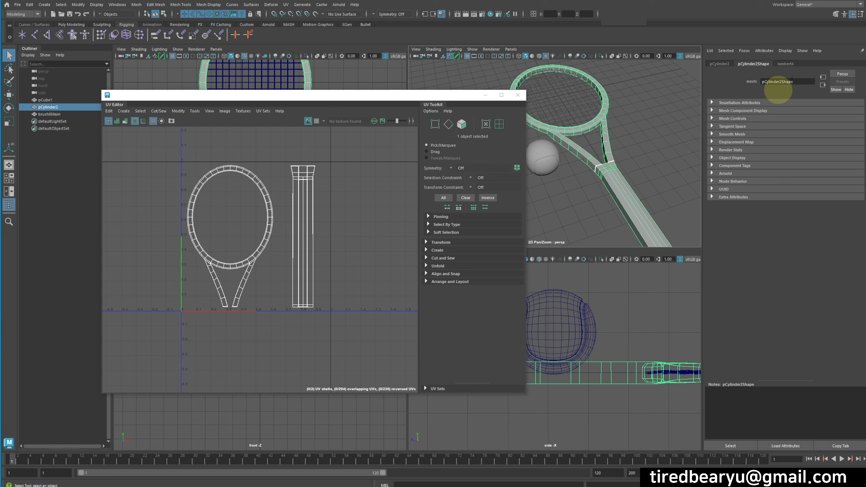
{"action": "left_click", "coordinate": [794, 65]}
Undo the latest Lambert assignment and open the attributes of the ramp-textured lambert3 material.
{"action": "key", "text": "z"}
{"action": "key", "text": "z"}
{"action": "key", "text": "z"}
{"action": "key", "text": "z"}
{"action": "key", "text": "z"}
{"action": "key", "text": "z"}
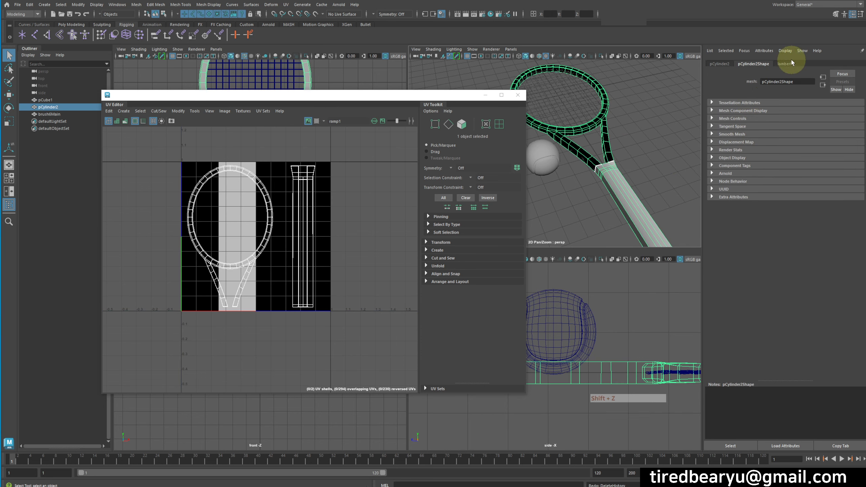
{"action": "left_click", "coordinate": [791, 64]}
Inspect the racket's throat and handle, and undo the history deletion and the U Ramp edits.
{"action": "left_click_drag", "start_coordinate": [295, 256], "coordinate": [292, 251], "text": "alt"}
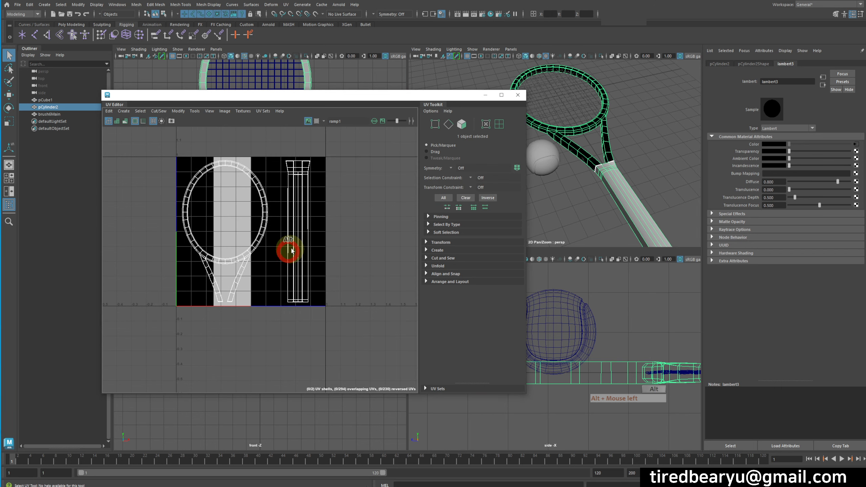
{"action": "left_click", "coordinate": [637, 165]}
{"action": "left_click_drag", "start_coordinate": [618, 189], "coordinate": [608, 208], "text": "alt"}
{"action": "left_click", "coordinate": [622, 151]}
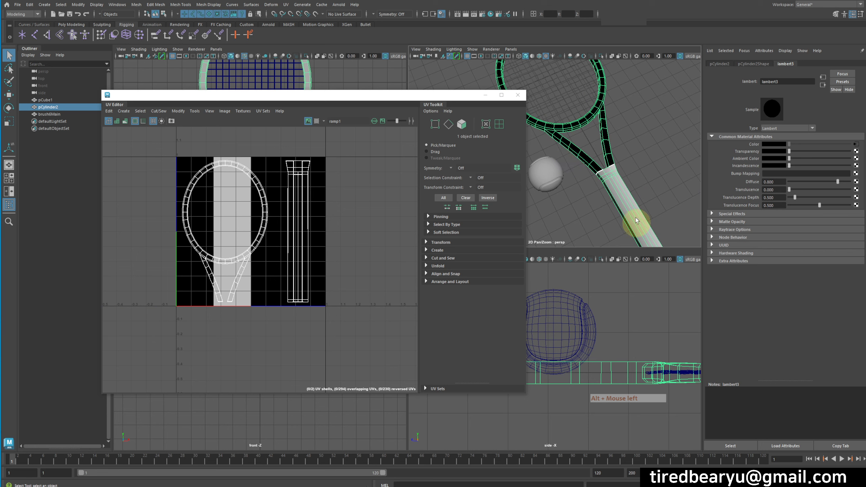
{"action": "left_click", "coordinate": [616, 179]}
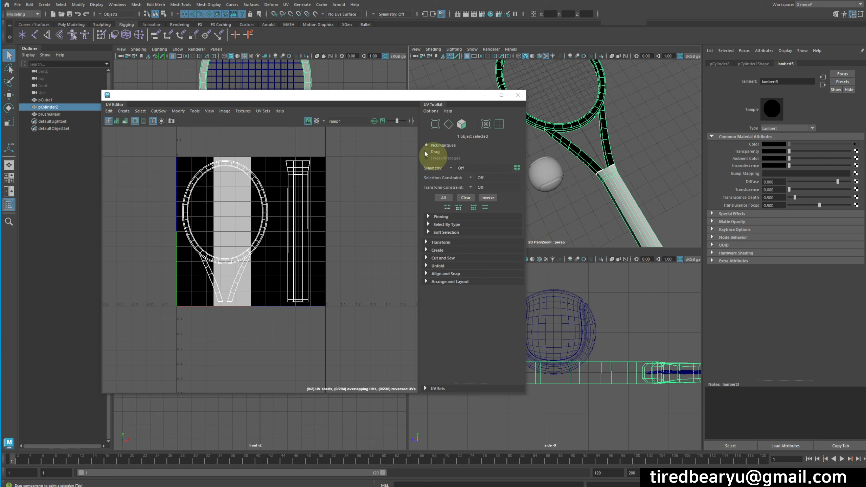
{"action": "key", "text": "z"}
{"action": "key", "text": "z"}
{"action": "key", "text": "z"}
{"action": "key", "text": "z"}
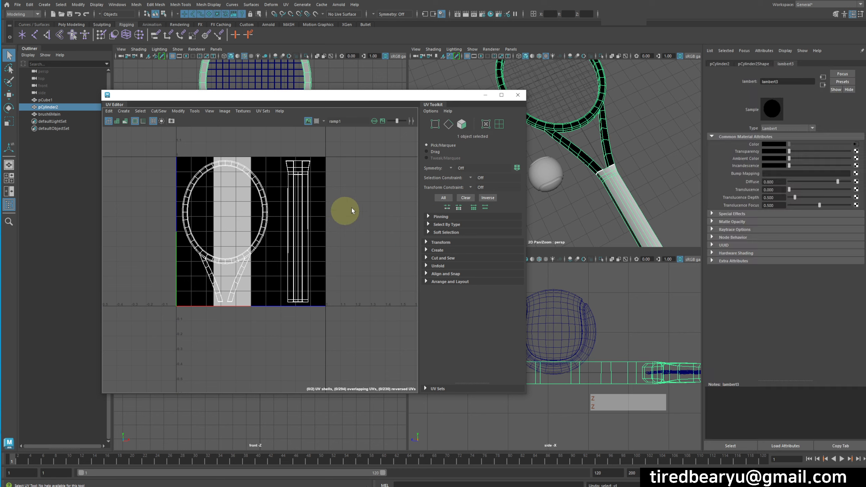
{"action": "key", "text": "z"}
{"action": "key", "text": "z"}
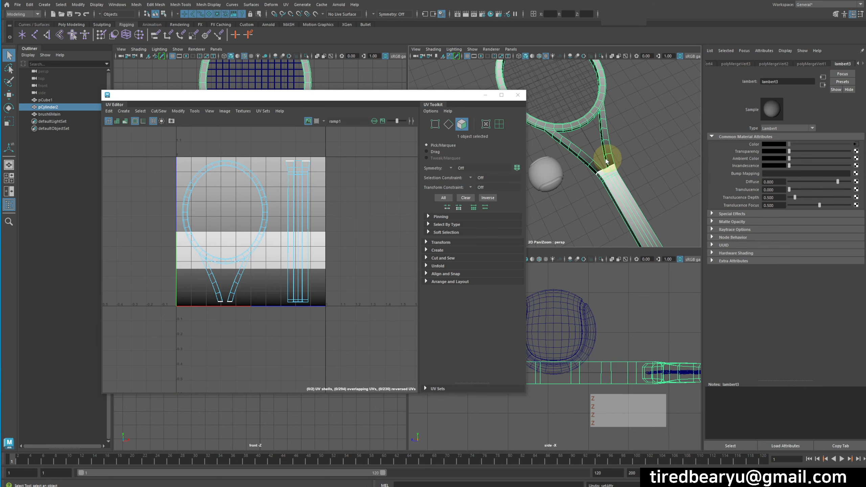
Assign a new Lambert material to the whole racket frame, clear the selection and reselect the frame.
{"action": "right_click", "coordinate": [606, 156]}
{"action": "left_click", "coordinate": [618, 155]}
{"action": "left_click", "coordinate": [609, 154]}
{"action": "right_click", "coordinate": [609, 156]}
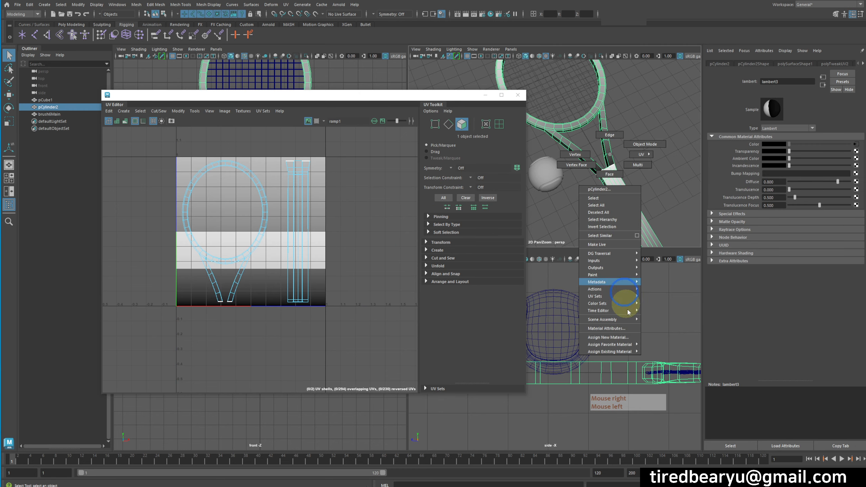
{"action": "mouse_move", "coordinate": [629, 344]}
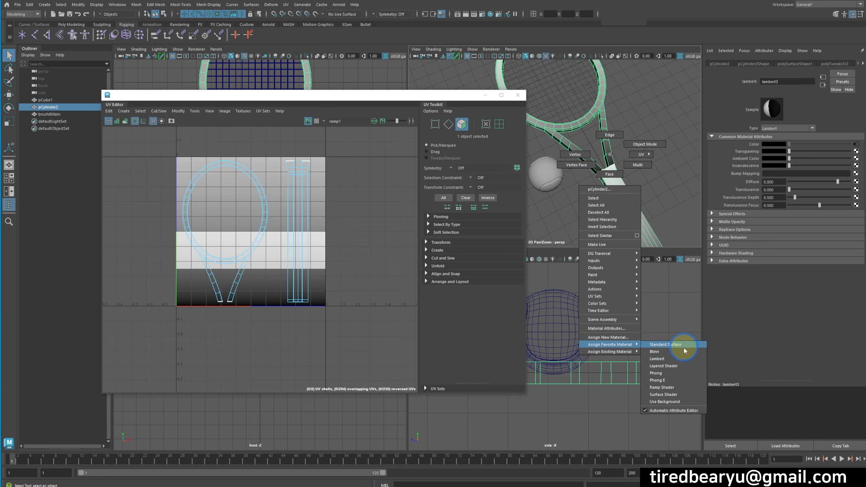
{"action": "left_click", "coordinate": [683, 362]}
{"action": "left_click", "coordinate": [651, 172]}
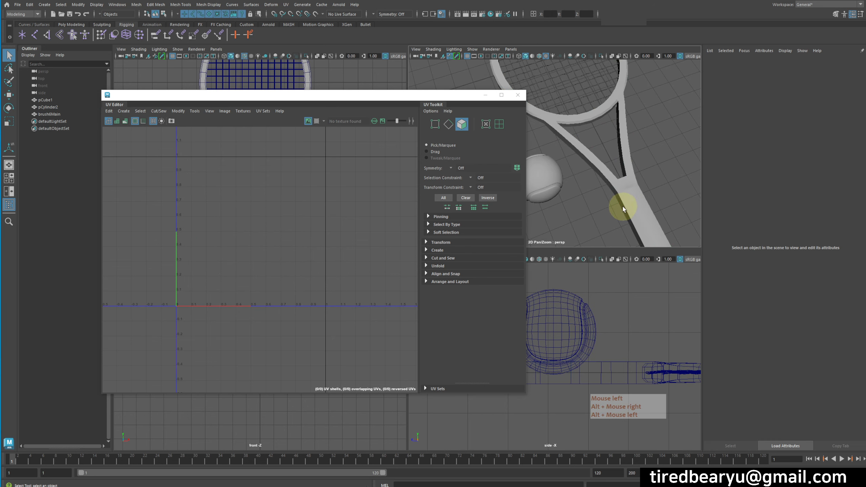
{"action": "left_click", "coordinate": [640, 203]}
{"action": "middle_click_drag", "start_coordinate": [640, 202], "coordinate": [612, 169], "text": "alt"}
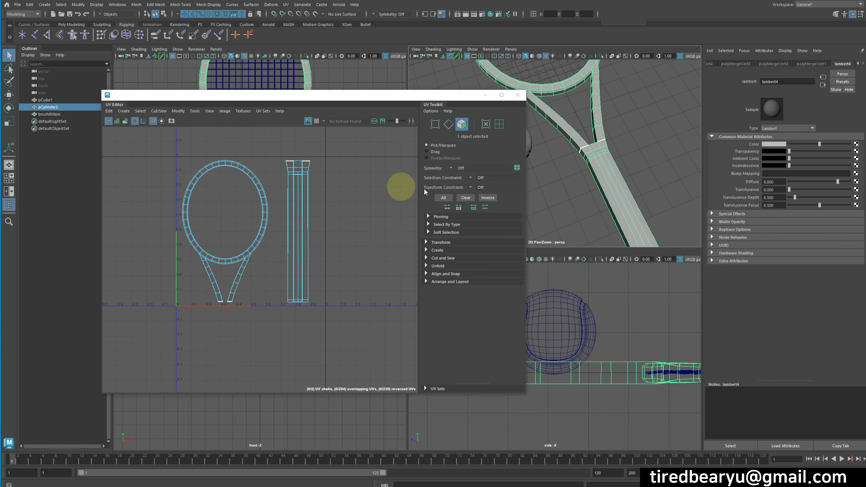
Select all UVs of the handle shell and examine which part of the racket model they cover.
{"action": "left_click_drag", "start_coordinate": [640, 194], "coordinate": [634, 169], "text": "alt"}
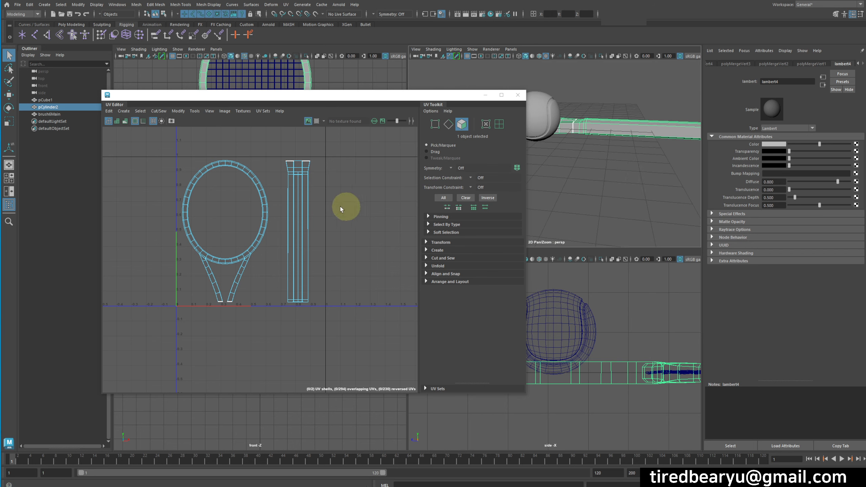
{"action": "right_click_drag", "start_coordinate": [332, 205], "coordinate": [333, 170]}
{"action": "right_click_drag", "start_coordinate": [290, 213], "coordinate": [341, 190], "text": "alt"}
{"action": "left_click_drag", "start_coordinate": [290, 135], "coordinate": [392, 380]}
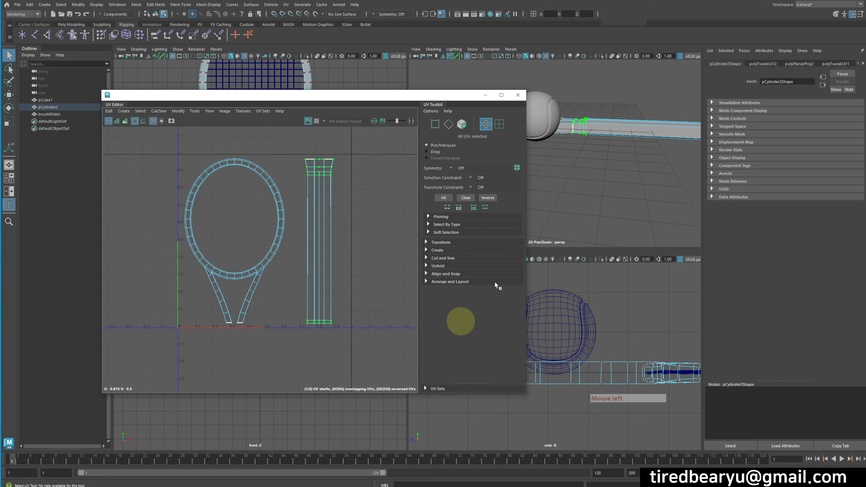
{"action": "left_click_drag", "start_coordinate": [692, 177], "coordinate": [607, 157], "text": "alt"}
{"action": "right_click_drag", "start_coordinate": [606, 157], "coordinate": [620, 154], "text": "alt"}
{"action": "left_click_drag", "start_coordinate": [620, 155], "coordinate": [622, 159], "text": "alt"}
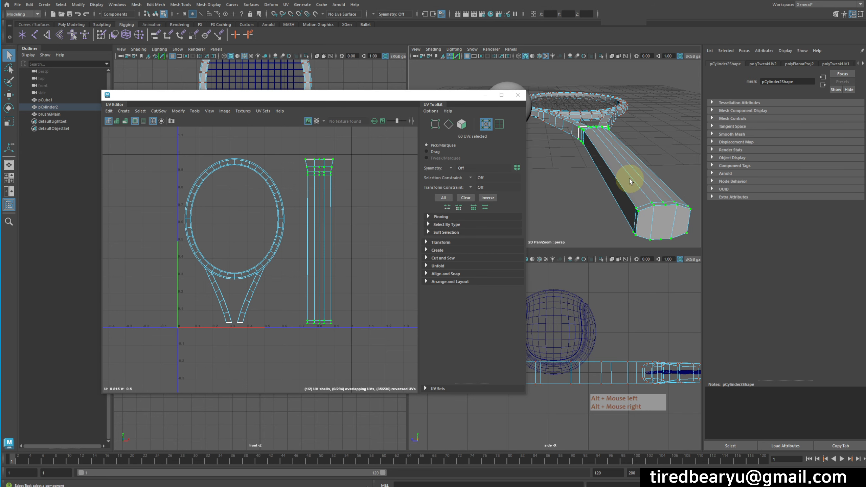
Select the lengthwise edge loop along the side of the handle and cut the UVs there.
{"action": "right_click_drag", "start_coordinate": [630, 181], "coordinate": [523, 224]}
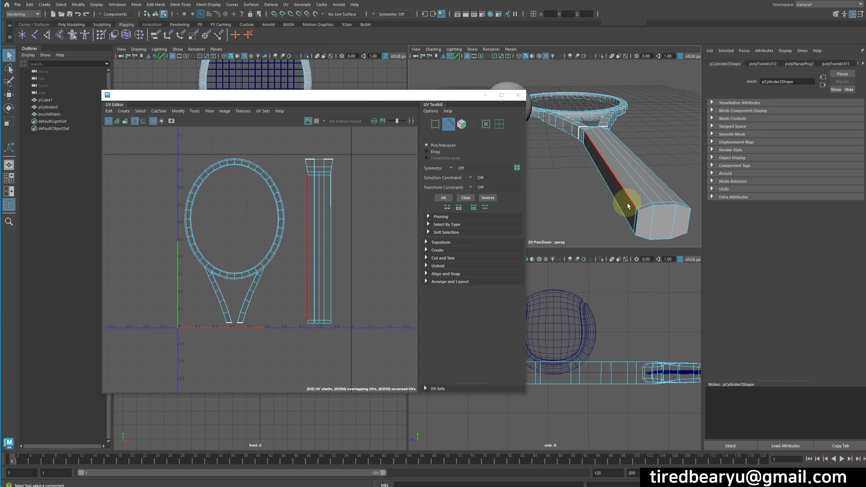
{"action": "left_click_drag", "start_coordinate": [658, 216], "coordinate": [593, 190], "text": "alt"}
{"action": "double_click", "coordinate": [611, 159]}
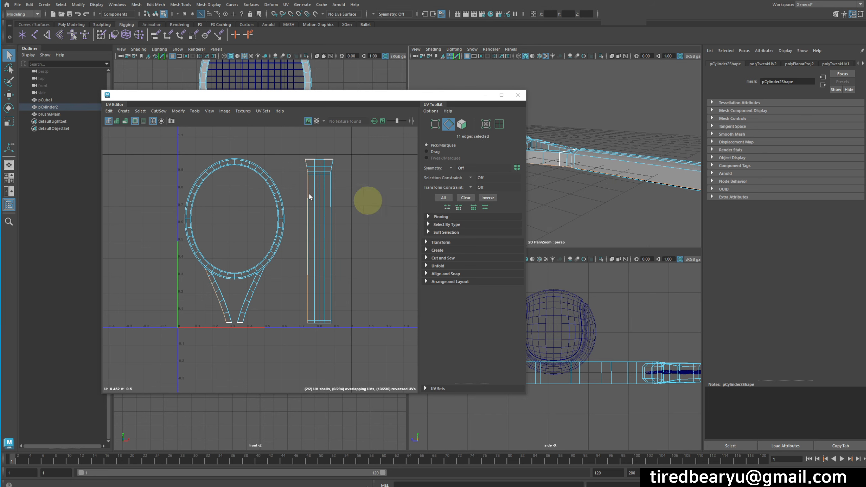
{"action": "left_click", "coordinate": [155, 111]}
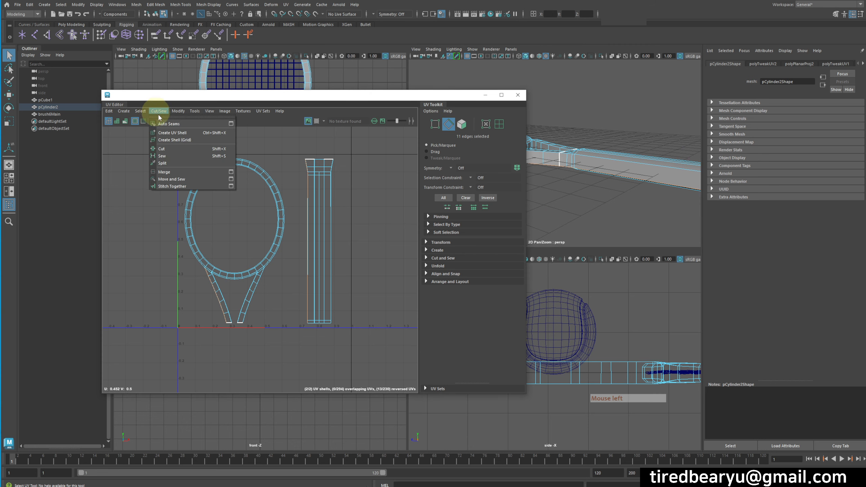
{"action": "left_click", "coordinate": [181, 149]}
Select all UVs of the handle shell and unfold them.
{"action": "right_click_drag", "start_coordinate": [351, 228], "coordinate": [372, 228]}
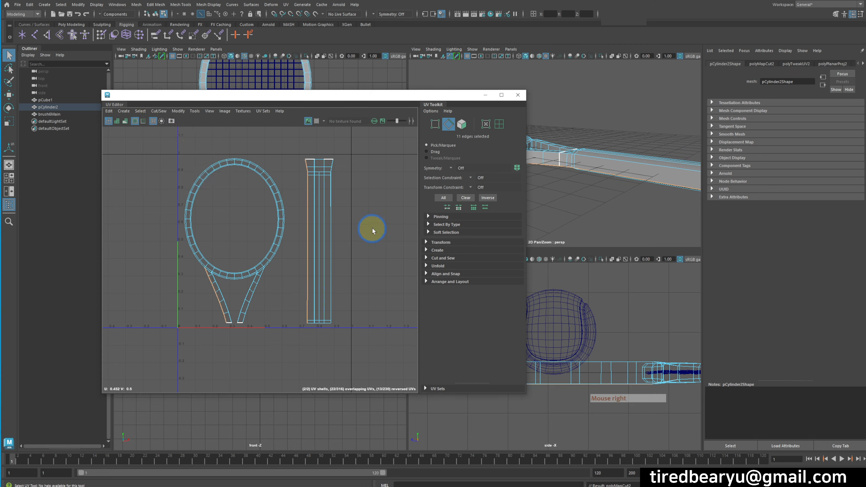
{"action": "left_click_drag", "start_coordinate": [295, 145], "coordinate": [397, 401]}
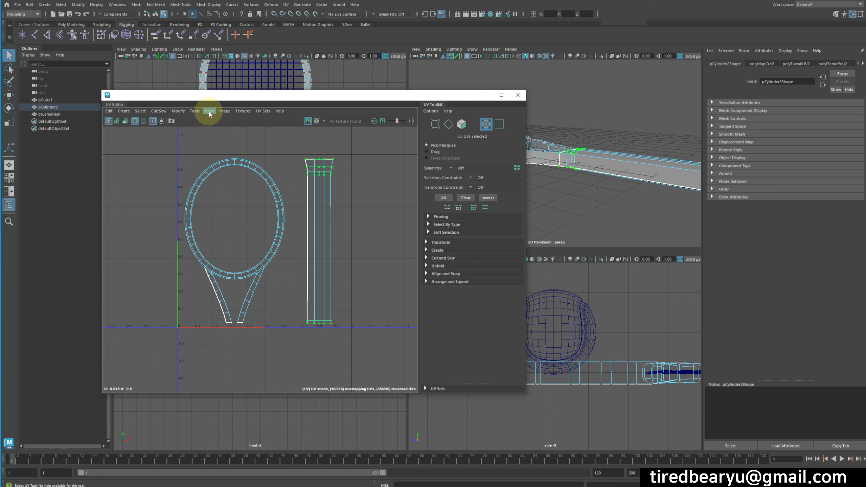
{"action": "left_click", "coordinate": [179, 112]}
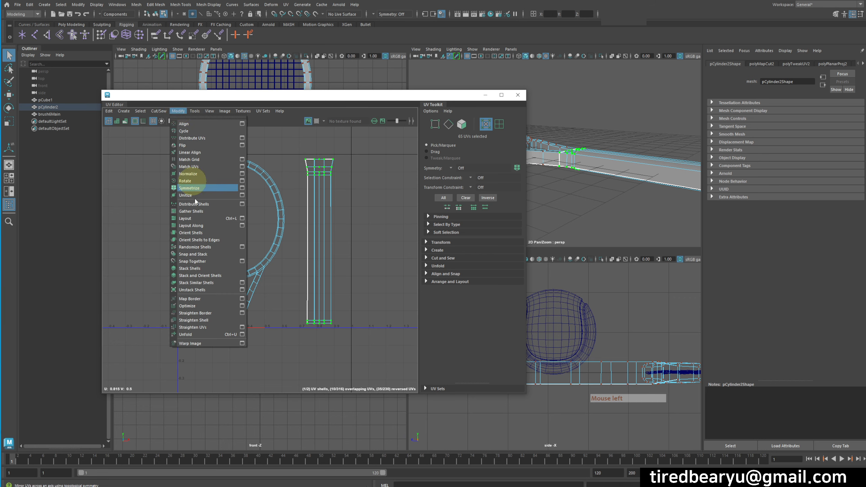
{"action": "left_click", "coordinate": [214, 333]}
{"action": "middle_click_drag", "start_coordinate": [305, 167], "coordinate": [303, 196], "text": "alt"}
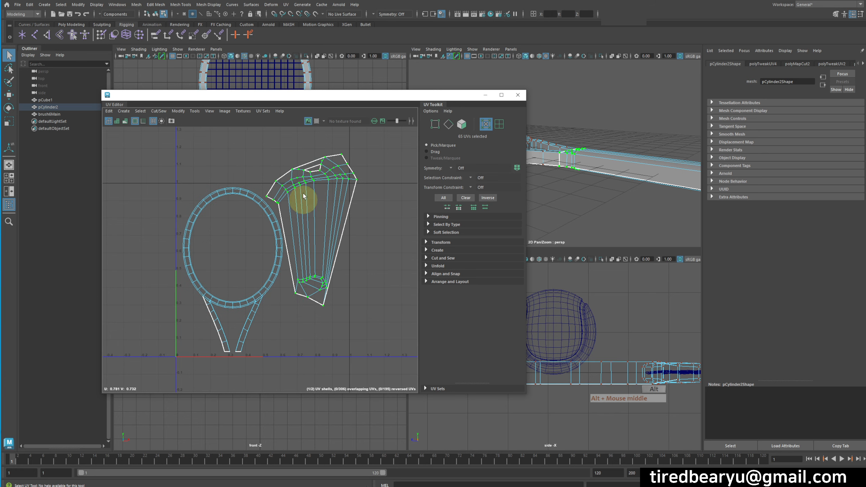
Select the handle edges where the grip meets the throat between the two frame arms.
{"action": "left_click_drag", "start_coordinate": [593, 191], "coordinate": [627, 184], "text": "alt"}
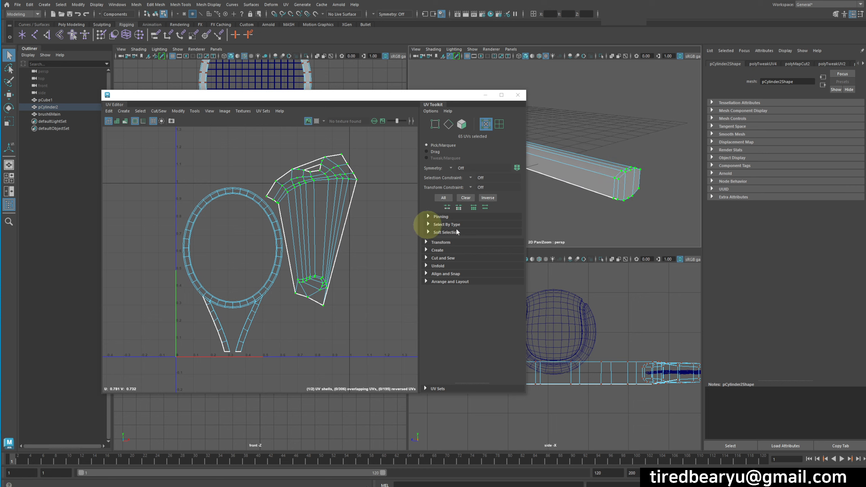
{"action": "middle_click_drag", "start_coordinate": [621, 223], "coordinate": [606, 206], "text": "alt"}
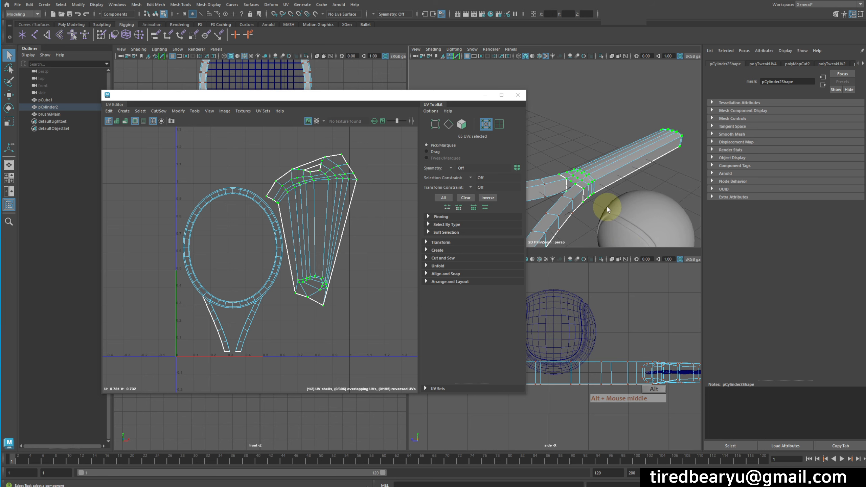
{"action": "right_click_drag", "start_coordinate": [665, 180], "coordinate": [581, 208], "text": "alt"}
{"action": "middle_click_drag", "start_coordinate": [619, 211], "coordinate": [605, 154], "text": "alt"}
{"action": "right_click_drag", "start_coordinate": [605, 154], "coordinate": [607, 135]}
{"action": "left_click", "coordinate": [569, 157], "text": "shift"}
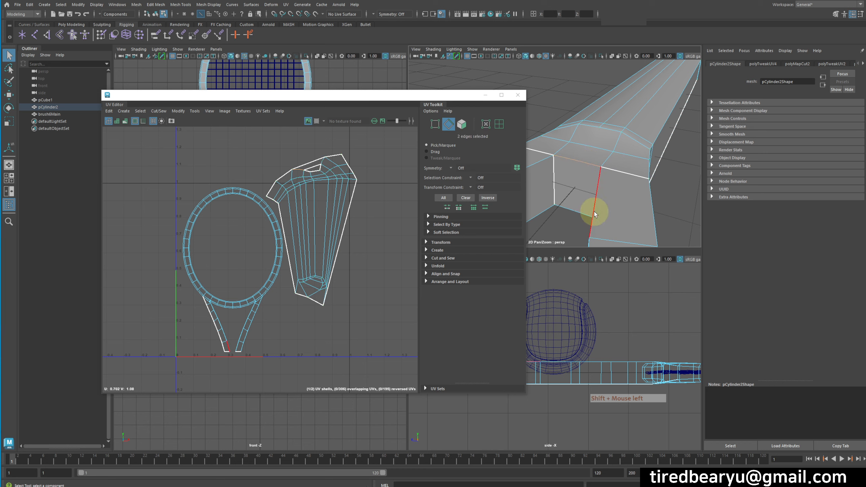
Add the perimeter edges of the handle's end cap to the edge selection and cut the UVs along them.
{"action": "left_click_drag", "start_coordinate": [600, 204], "coordinate": [576, 173], "text": "alt"}
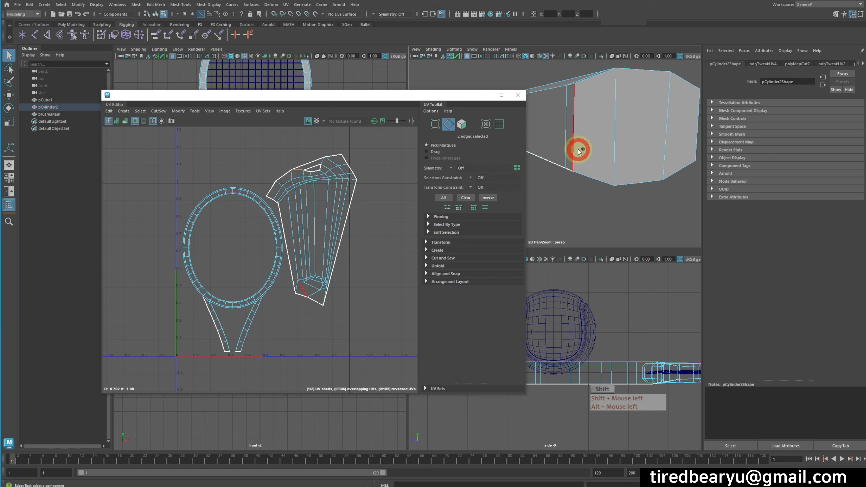
{"action": "left_click", "coordinate": [578, 133], "text": "shift"}
{"action": "middle_click_drag", "start_coordinate": [572, 81], "coordinate": [626, 134], "text": "alt"}
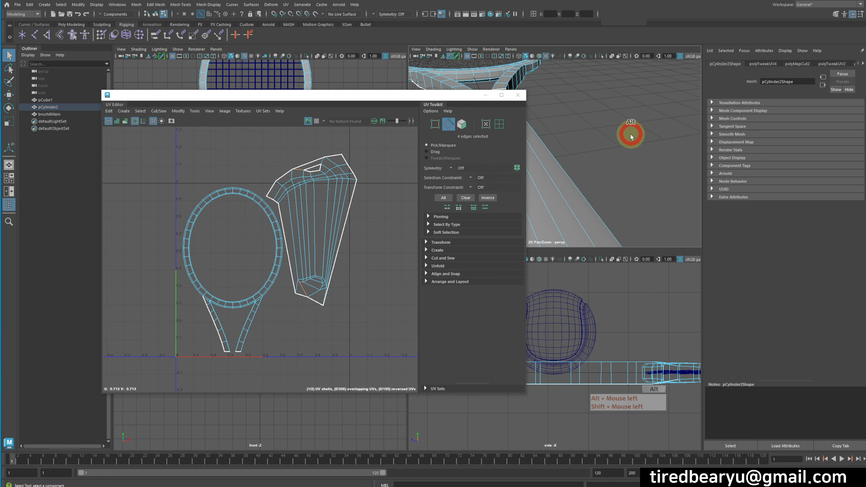
{"action": "left_click_drag", "start_coordinate": [626, 135], "coordinate": [639, 162], "text": "alt"}
{"action": "middle_click_drag", "start_coordinate": [639, 163], "coordinate": [620, 155], "text": "alt"}
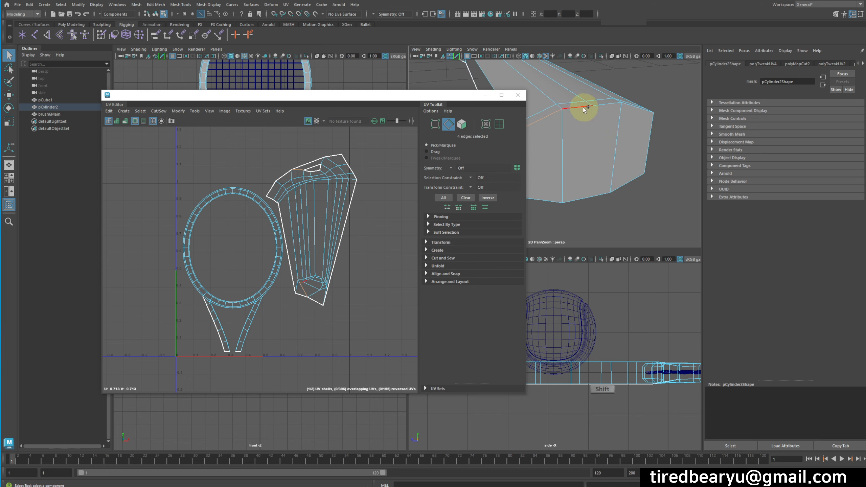
{"action": "left_click", "coordinate": [608, 105], "text": "shift"}
{"action": "left_click", "coordinate": [634, 106], "text": "shift"}
{"action": "left_click_drag", "start_coordinate": [646, 135], "coordinate": [636, 127], "text": "alt"}
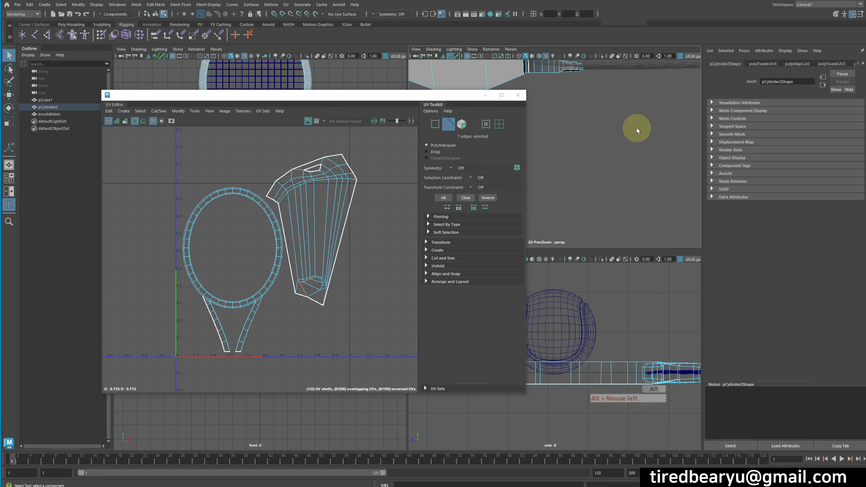
{"action": "middle_click_drag", "start_coordinate": [635, 127], "coordinate": [487, 168], "text": "alt"}
{"action": "left_click", "coordinate": [685, 131], "text": "shift"}
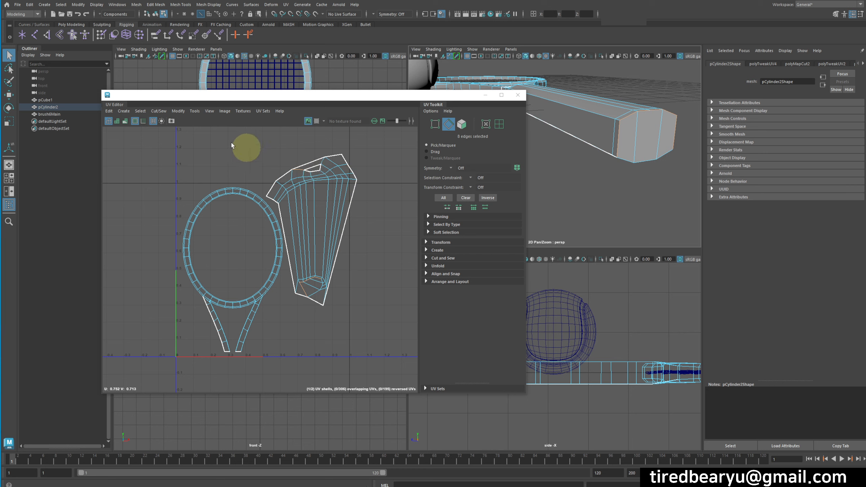
{"action": "left_click", "coordinate": [152, 112]}
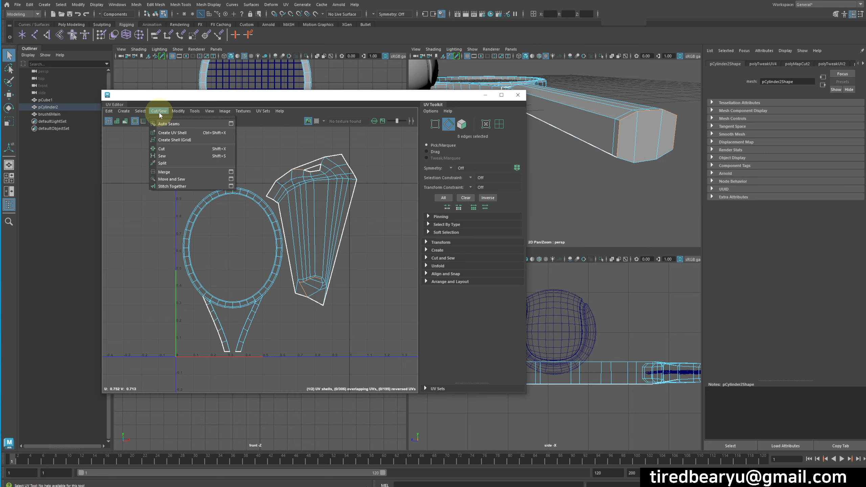
{"action": "left_click", "coordinate": [179, 148]}
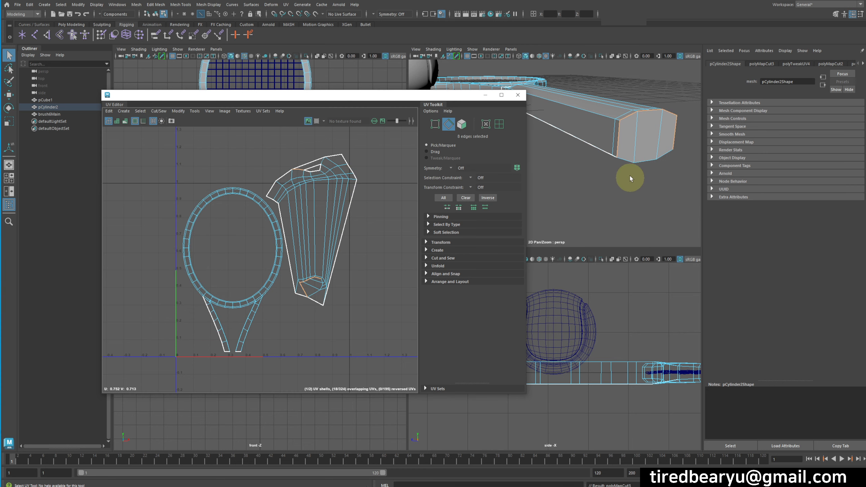
Select the handle shell's UVs and unfold them again with the new end seams.
{"action": "right_click_drag", "start_coordinate": [374, 196], "coordinate": [401, 193]}
{"action": "left_click", "coordinate": [346, 190]}
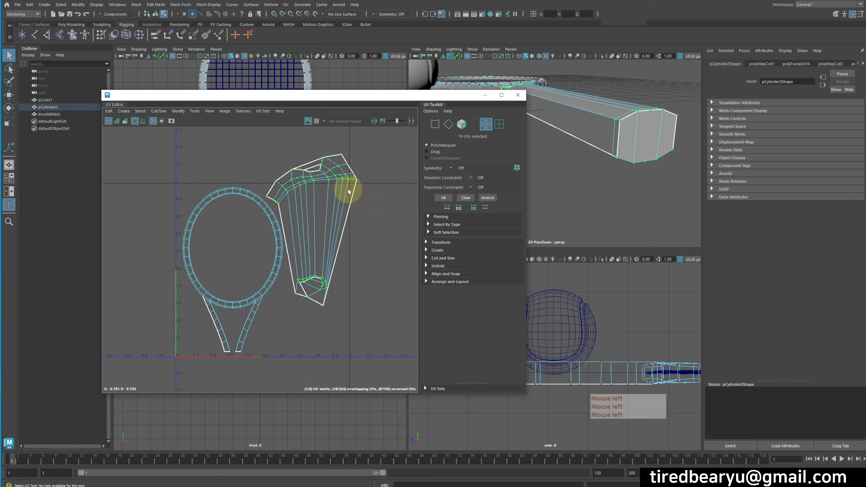
{"action": "left_click", "coordinate": [192, 111]}
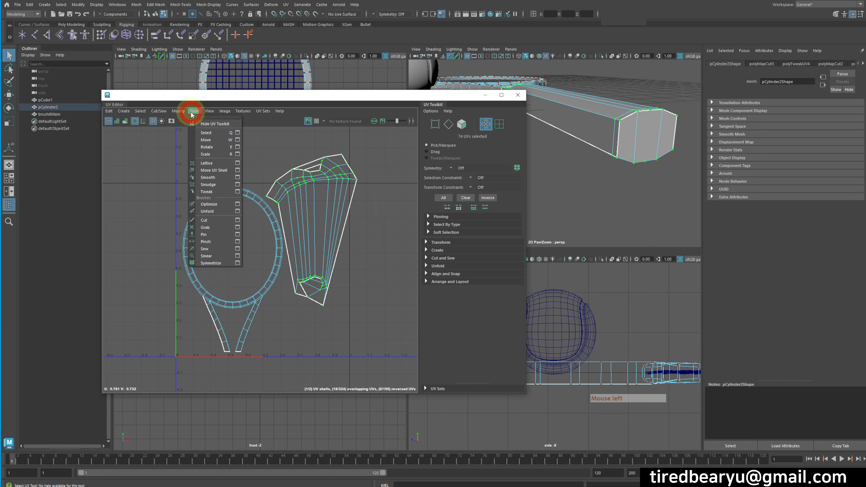
{"action": "left_click", "coordinate": [200, 334]}
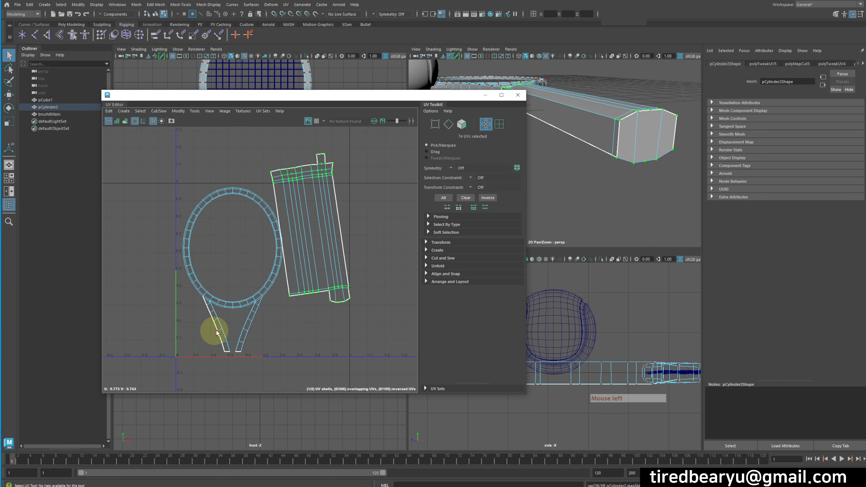
Rotate the unfolded handle shell upright and move it beside the frame shell inside the UV tile.
{"action": "key", "text": "w"}
{"action": "key", "text": "e"}
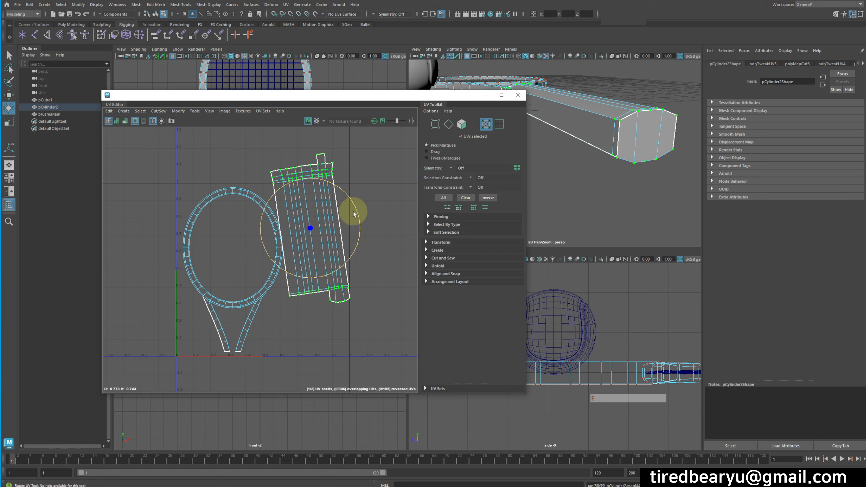
{"action": "left_click_drag", "start_coordinate": [354, 212], "coordinate": [352, 224]}
{"action": "key", "text": "w"}
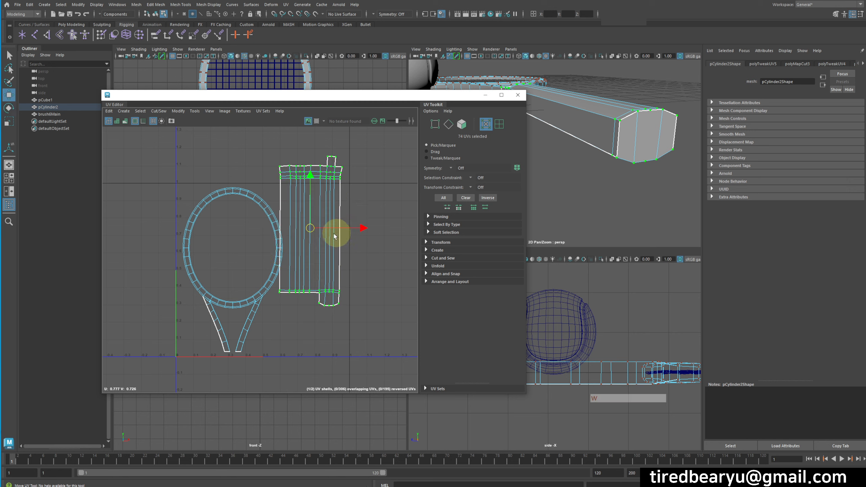
{"action": "left_click_drag", "start_coordinate": [313, 237], "coordinate": [318, 277]}
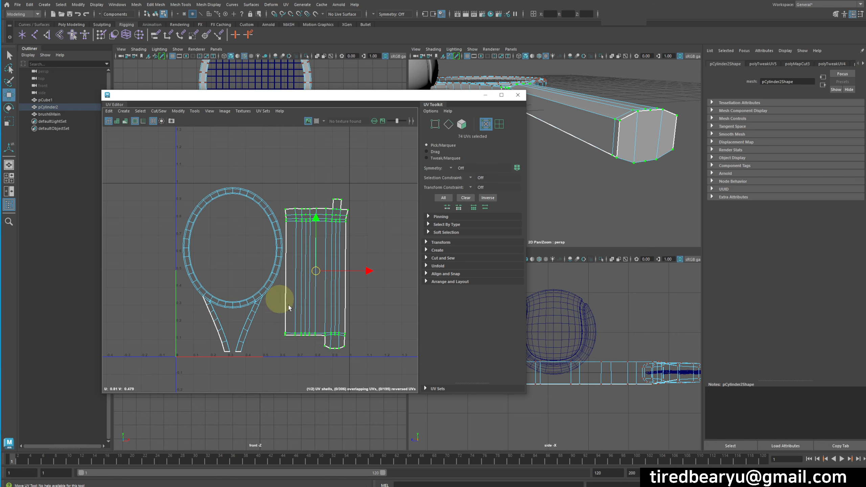
Return to object selection, select the whole racket frame and examine the frame hoop and throat.
{"action": "left_click_drag", "start_coordinate": [648, 164], "coordinate": [623, 209], "text": "alt"}
{"action": "middle_click_drag", "start_coordinate": [580, 201], "coordinate": [756, 266], "text": "alt"}
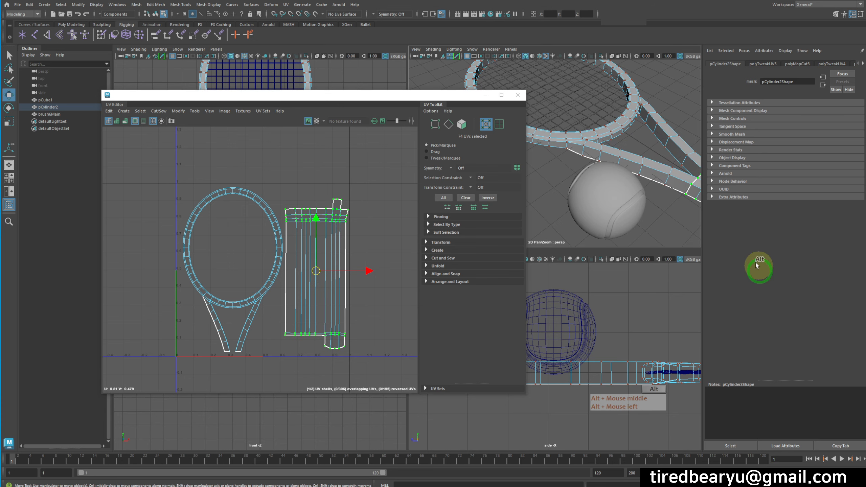
{"action": "right_click_drag", "start_coordinate": [641, 169], "coordinate": [665, 155]}
{"action": "left_click", "coordinate": [645, 165]}
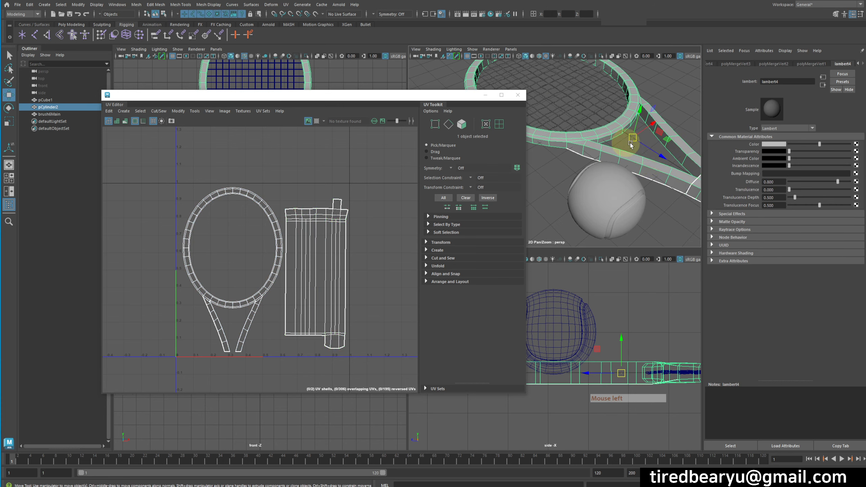
{"action": "middle_click_drag", "start_coordinate": [644, 140], "coordinate": [615, 146], "text": "alt"}
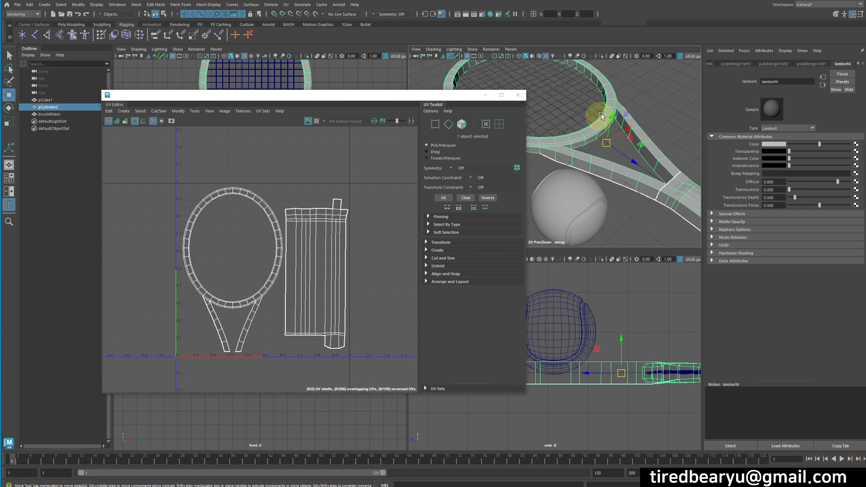
{"action": "middle_click_drag", "start_coordinate": [601, 116], "coordinate": [684, 193], "text": "alt"}
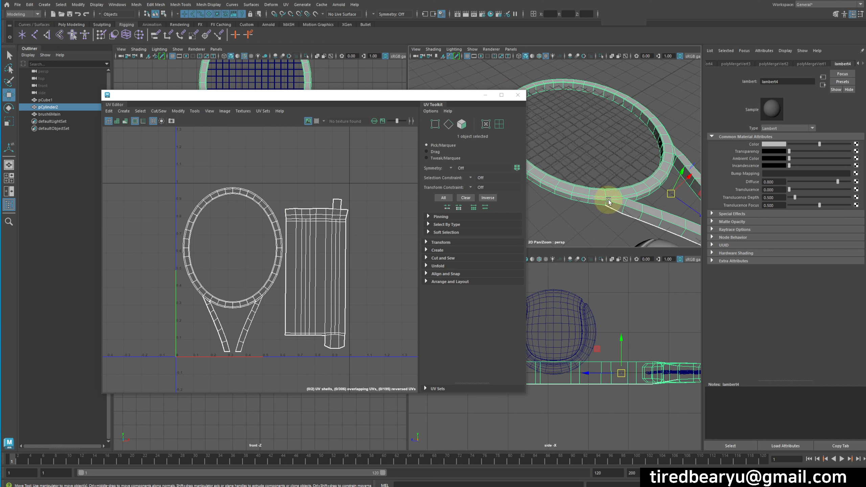
{"action": "key", "text": "alt"}
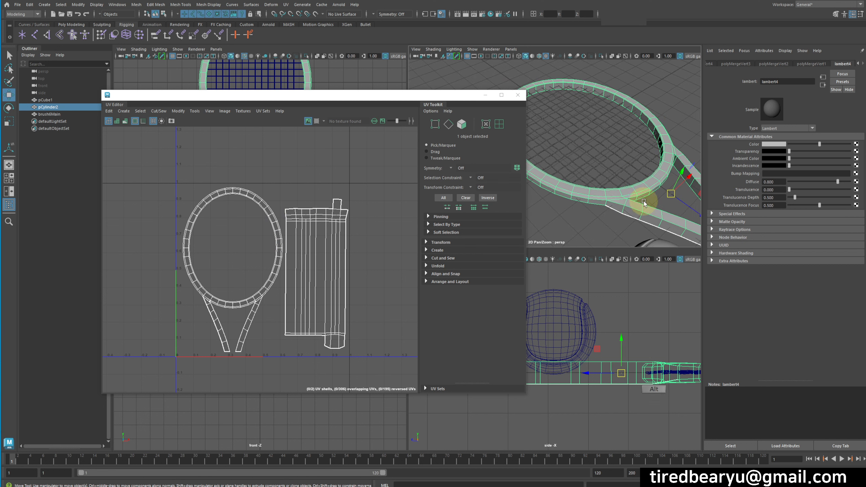
Switch to edge selection and select the outer edge loop around the racket hoop near the throat.
{"action": "middle_click_drag", "start_coordinate": [644, 203], "coordinate": [603, 188], "text": "alt"}
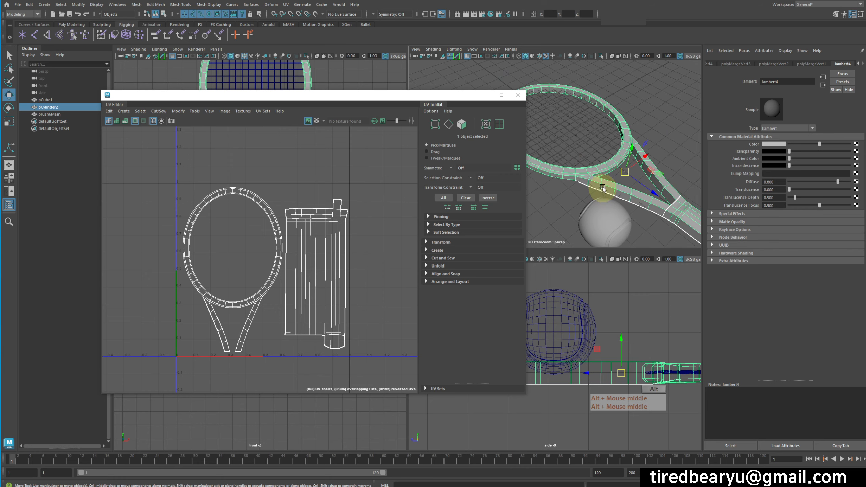
{"action": "left_click_drag", "start_coordinate": [602, 188], "coordinate": [574, 168], "text": "alt"}
{"action": "middle_click_drag", "start_coordinate": [573, 168], "coordinate": [611, 169], "text": "alt"}
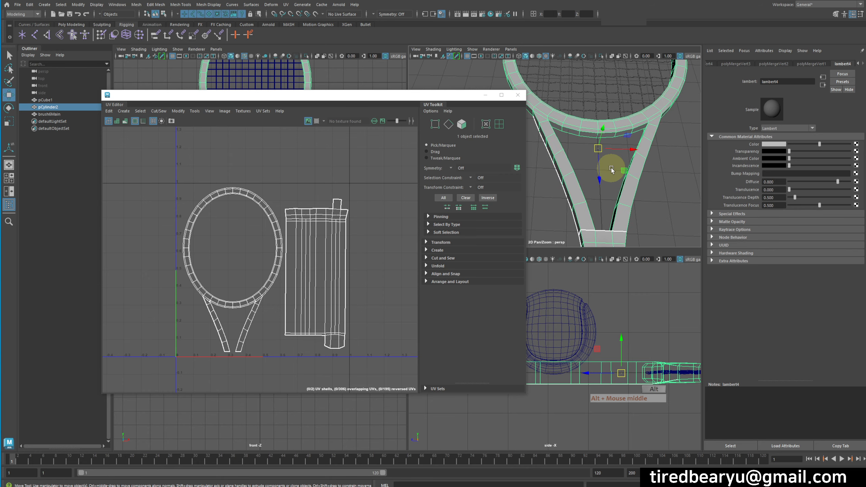
{"action": "left_click_drag", "start_coordinate": [611, 170], "coordinate": [597, 163], "text": "alt"}
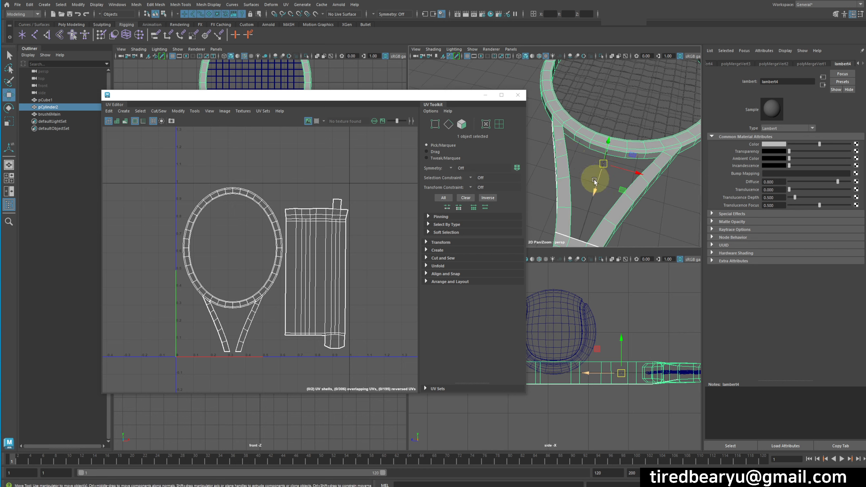
{"action": "right_click_drag", "start_coordinate": [584, 189], "coordinate": [573, 186], "text": "alt"}
{"action": "left_click_drag", "start_coordinate": [581, 188], "coordinate": [631, 165], "text": "alt"}
{"action": "middle_click_drag", "start_coordinate": [608, 183], "coordinate": [629, 173], "text": "alt"}
{"action": "mouse_move", "coordinate": [623, 176]}
{"action": "left_mouse_down", "text": "alt"}
{"action": "mouse_move", "coordinate": [666, 170]}
{"action": "mouse_move", "coordinate": [665, 153]}
{"action": "mouse_move", "coordinate": [639, 172]}
{"action": "left_mouse_up", "text": "alt"}
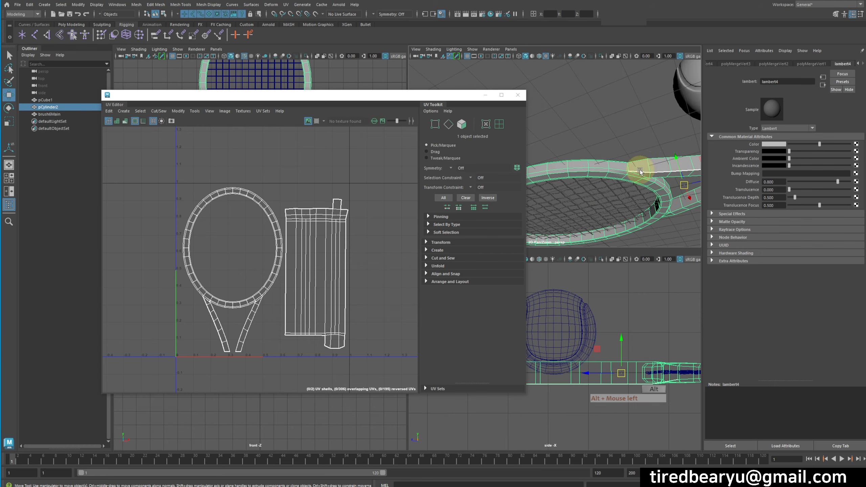
{"action": "right_click_drag", "start_coordinate": [630, 171], "coordinate": [627, 150]}
{"action": "double_click", "coordinate": [615, 169]}
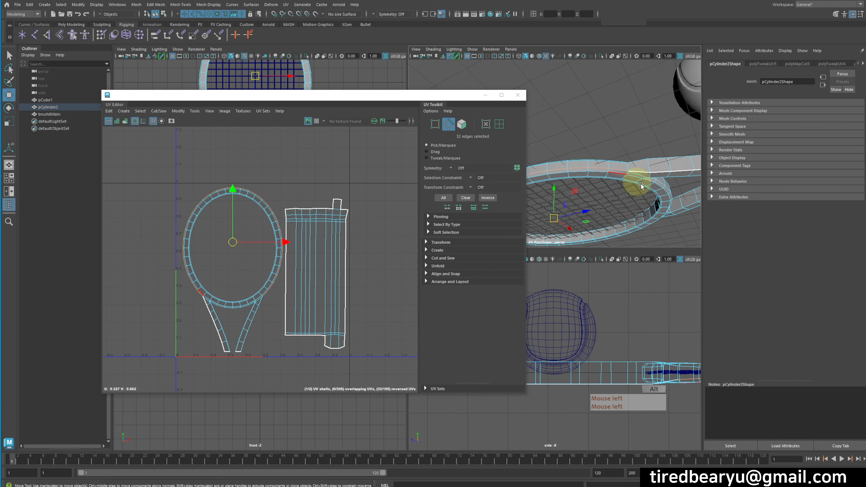
Examine the racket's hoop, throat and handle joint from several angles and compare them with the UV layout.
{"action": "middle_click_drag", "start_coordinate": [636, 183], "coordinate": [643, 153], "text": "alt"}
{"action": "left_click_drag", "start_coordinate": [644, 153], "coordinate": [610, 202], "text": "alt"}
{"action": "middle_click_drag", "start_coordinate": [609, 201], "coordinate": [611, 216], "text": "alt"}
{"action": "left_click_drag", "start_coordinate": [611, 216], "coordinate": [689, 188], "text": "alt"}
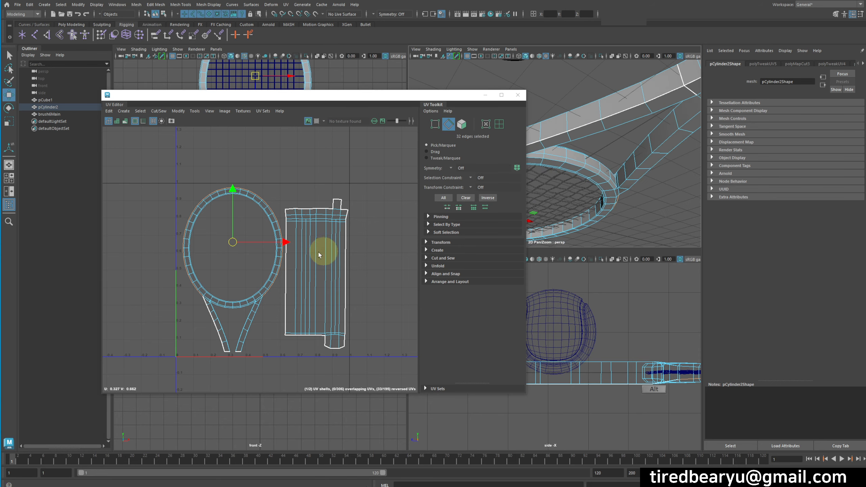
{"action": "middle_click_drag", "start_coordinate": [251, 294], "coordinate": [290, 251], "text": "alt"}
{"action": "left_click_drag", "start_coordinate": [671, 167], "coordinate": [603, 226], "text": "alt"}
{"action": "right_click_drag", "start_coordinate": [603, 226], "coordinate": [603, 208], "text": "alt"}
{"action": "middle_click_drag", "start_coordinate": [603, 209], "coordinate": [610, 201], "text": "alt"}
{"action": "left_click_drag", "start_coordinate": [610, 201], "coordinate": [599, 107], "text": "alt"}
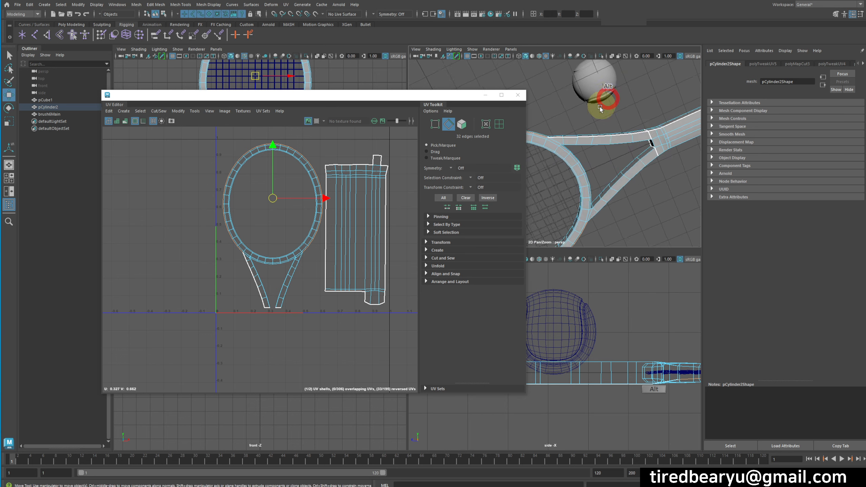
{"action": "right_click_drag", "start_coordinate": [599, 107], "coordinate": [653, 164], "text": "alt"}
{"action": "middle_click_drag", "start_coordinate": [653, 164], "coordinate": [583, 137], "text": "alt"}
{"action": "left_click_drag", "start_coordinate": [617, 149], "coordinate": [624, 172], "text": "alt"}
{"action": "right_click_drag", "start_coordinate": [623, 172], "coordinate": [543, 155], "text": "alt"}
{"action": "left_click_drag", "start_coordinate": [543, 155], "coordinate": [580, 207], "text": "alt"}
{"action": "middle_click_drag", "start_coordinate": [579, 207], "coordinate": [575, 210], "text": "alt"}
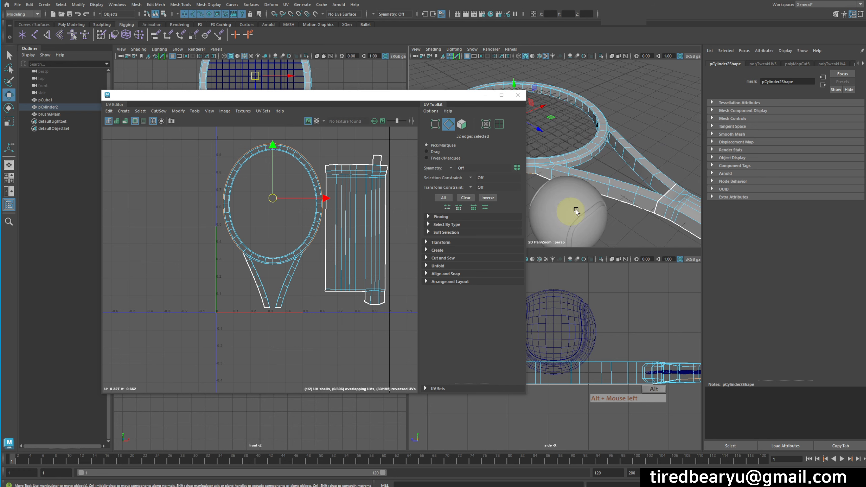
{"action": "mouse_move", "coordinate": [576, 210]}
{"action": "left_mouse_down", "text": "alt"}
{"action": "mouse_move", "coordinate": [579, 178]}
{"action": "mouse_move", "coordinate": [568, 191]}
{"action": "mouse_move", "coordinate": [574, 202]}
{"action": "left_mouse_up", "text": "alt"}
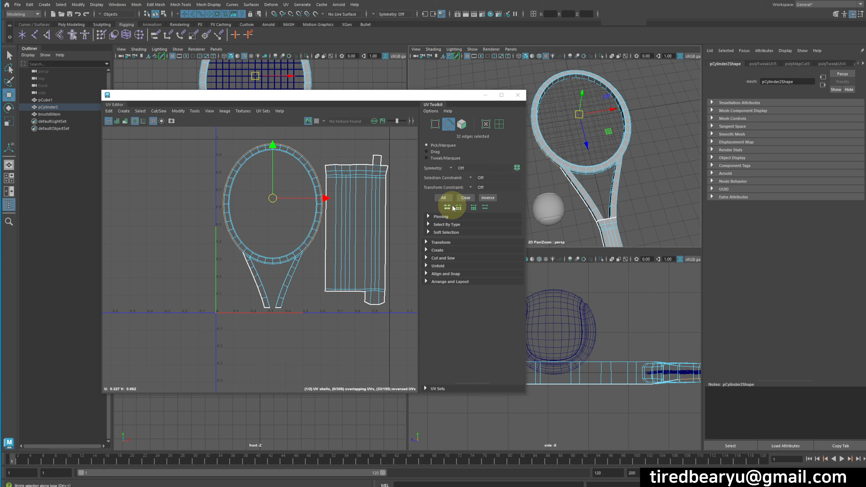
Switch to UV selection and pick single UVs near the upper end of the handle shell.
{"action": "middle_click_drag", "start_coordinate": [347, 221], "coordinate": [321, 222], "text": "alt"}
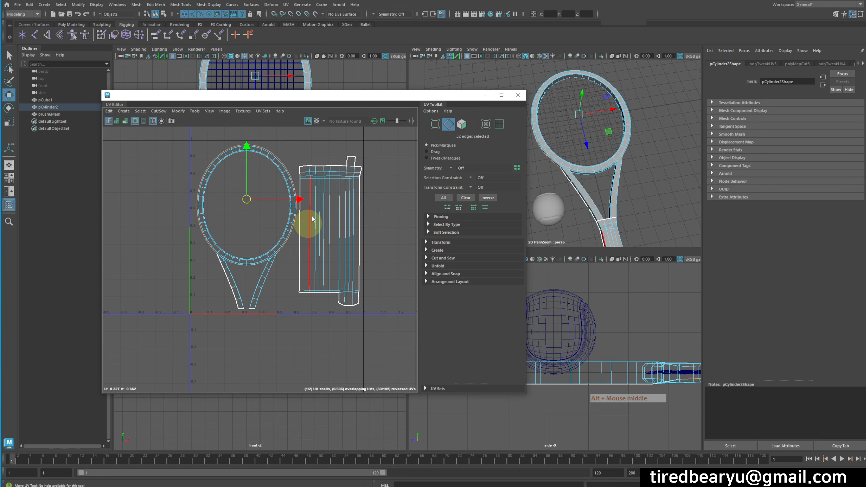
{"action": "key", "text": "q"}
{"action": "right_click_drag", "start_coordinate": [320, 169], "coordinate": [378, 154]}
{"action": "left_click", "coordinate": [330, 187]}
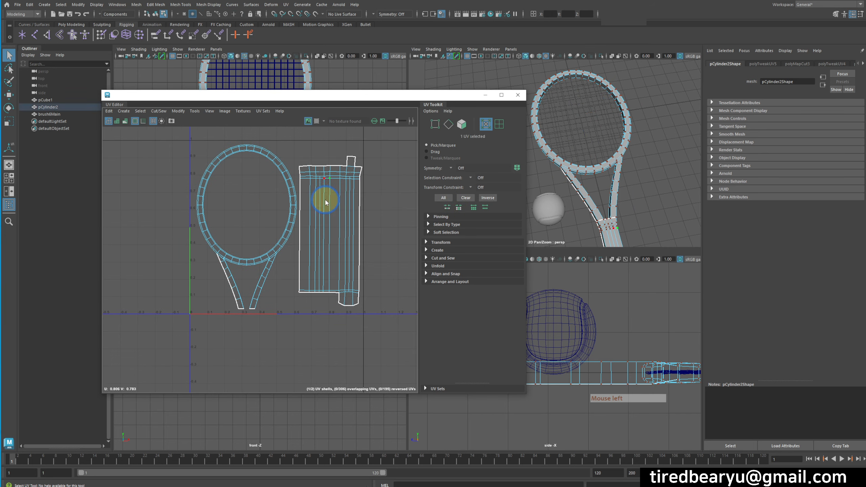
{"action": "right_click_drag", "start_coordinate": [324, 200], "coordinate": [375, 184]}
{"action": "left_click", "coordinate": [377, 183]}
{"action": "left_click", "coordinate": [343, 192]}
{"action": "middle_click_drag", "start_coordinate": [664, 203], "coordinate": [499, 105], "text": "alt"}
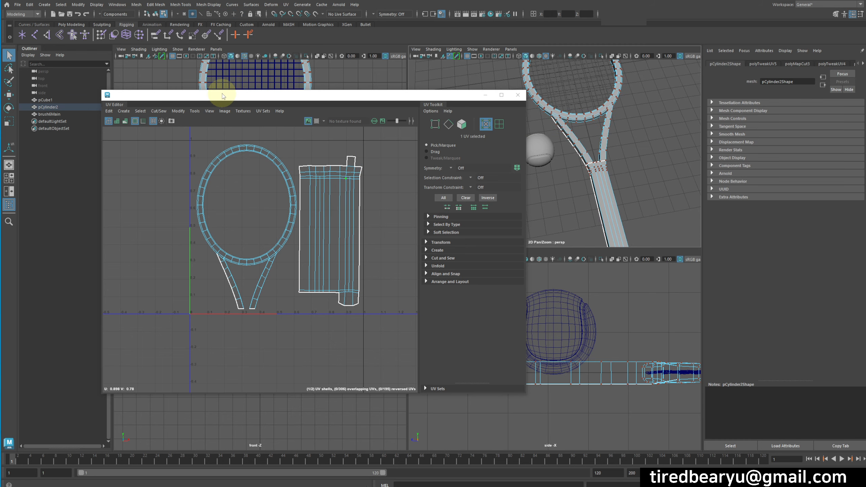
Review the UV Snapshot options for exporting the racket's UV layout as an image, without exporting it.
{"action": "left_click_drag", "start_coordinate": [222, 96], "coordinate": [273, 91]}
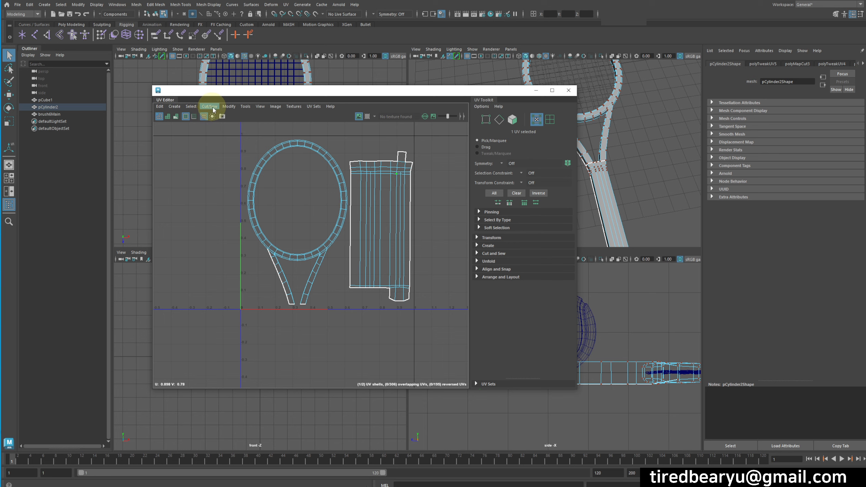
{"action": "left_click", "coordinate": [275, 106]}
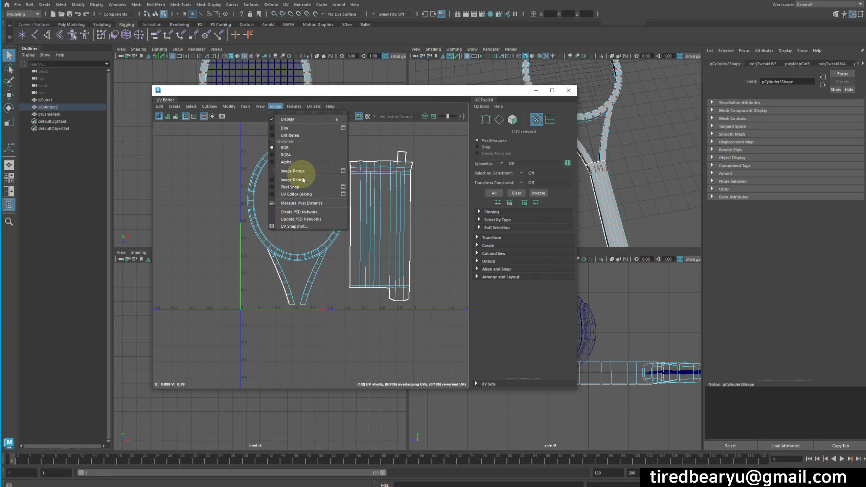
{"action": "left_click", "coordinate": [300, 226]}
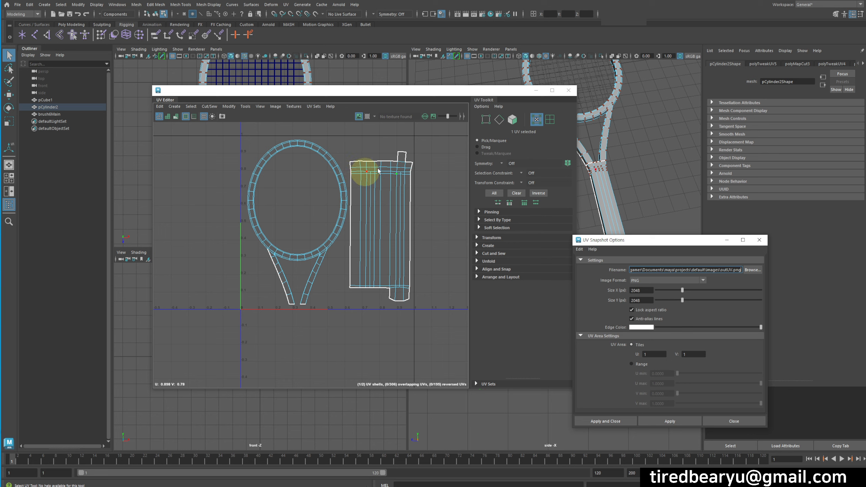
{"action": "left_click", "coordinate": [762, 240]}
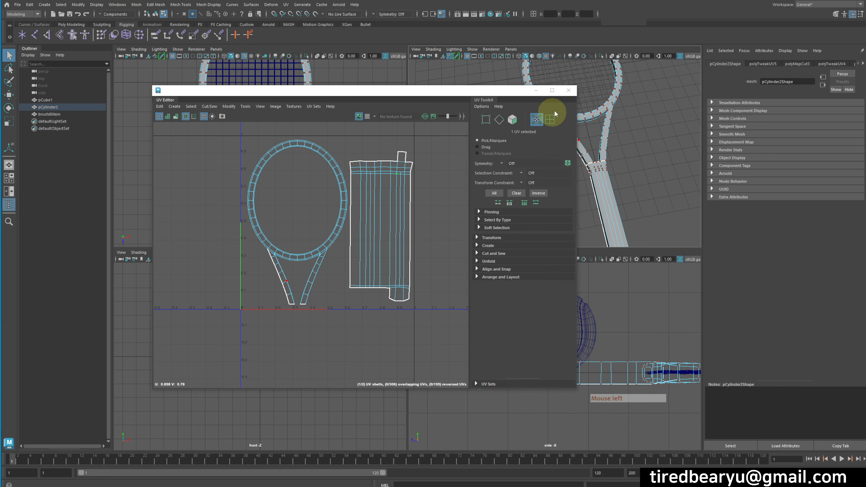
Close the UV Editor, clear the selection and enlarge the perspective view on the racket handle.
{"action": "left_click", "coordinate": [568, 90]}
{"action": "middle_click_drag", "start_coordinate": [620, 161], "coordinate": [523, 157], "text": "alt"}
{"action": "left_click", "coordinate": [586, 139]}
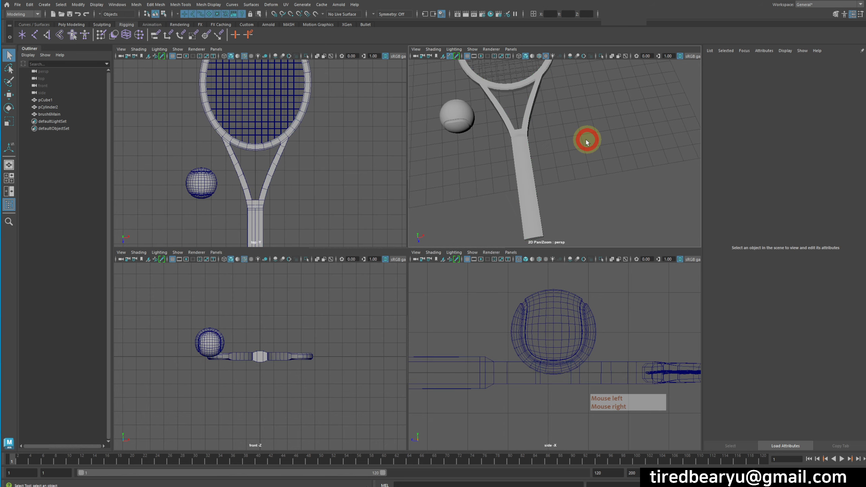
{"action": "key", "text": "space"}
{"action": "left_click_drag", "start_coordinate": [552, 193], "coordinate": [519, 182], "text": "alt"}
{"action": "middle_click_drag", "start_coordinate": [520, 182], "coordinate": [618, 200], "text": "alt"}
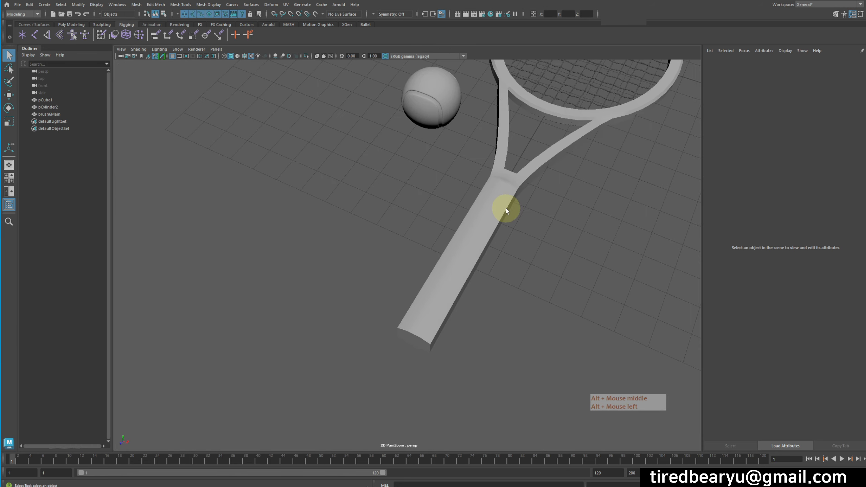
Select the racket frame, start the 3D Paint Tool on it and bring its File Textures settings into view.
{"action": "left_click", "coordinate": [463, 214]}
{"action": "right_click", "coordinate": [502, 189]}
{"action": "mouse_move", "coordinate": [460, 214]}
{"action": "right_mouse_down", "text": "alt"}
{"action": "mouse_move", "coordinate": [505, 193]}
{"action": "mouse_move", "coordinate": [493, 344]}
{"action": "mouse_move", "coordinate": [510, 312]}
{"action": "mouse_move", "coordinate": [550, 317]}
{"action": "right_mouse_up", "text": "alt"}
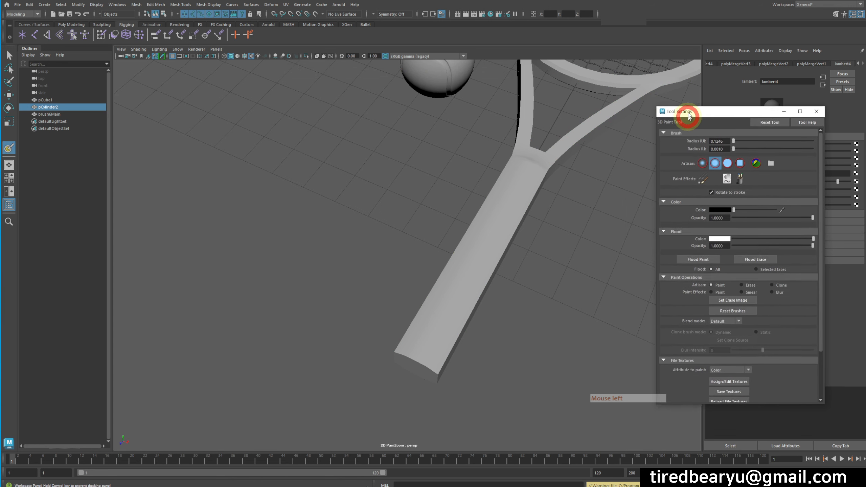
{"action": "left_click_drag", "start_coordinate": [654, 161], "coordinate": [682, 94]}
{"action": "scroll", "coordinate": [719, 307], "scroll_direction": "down", "scroll_amount": 3}
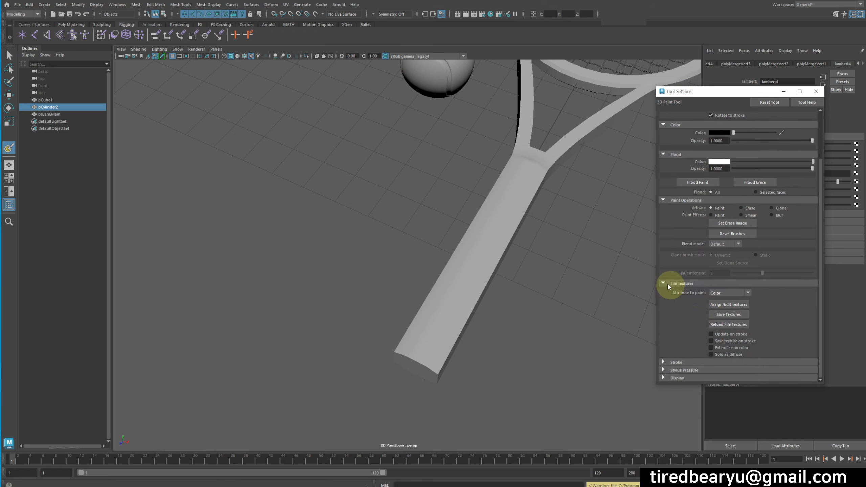
Assign a paintable colour file texture of 1024 pixels to the racket frame.
{"action": "left_click", "coordinate": [712, 305]}
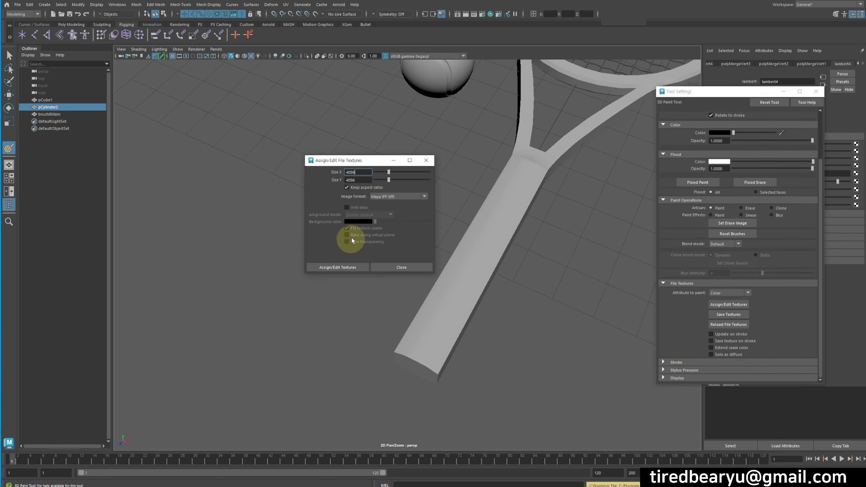
{"action": "double_click", "coordinate": [356, 173]}
{"action": "type", "text": "102"}
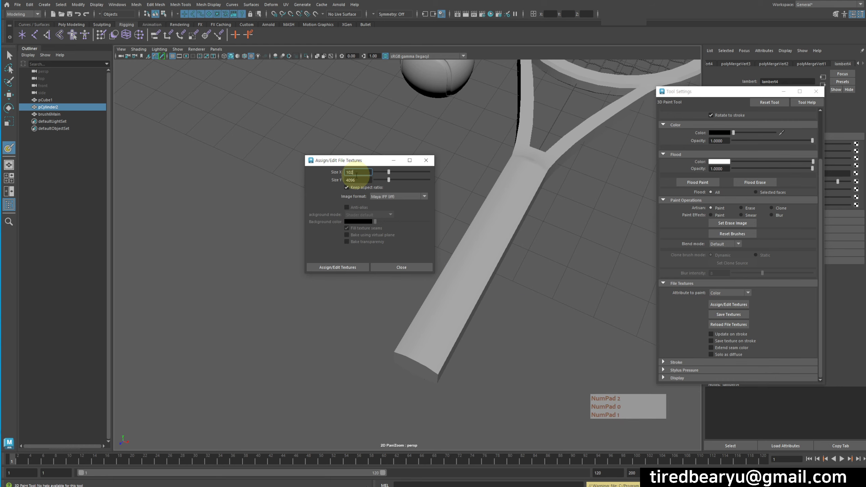
{"action": "type", "text": "4"}
{"action": "left_click", "coordinate": [351, 267]}
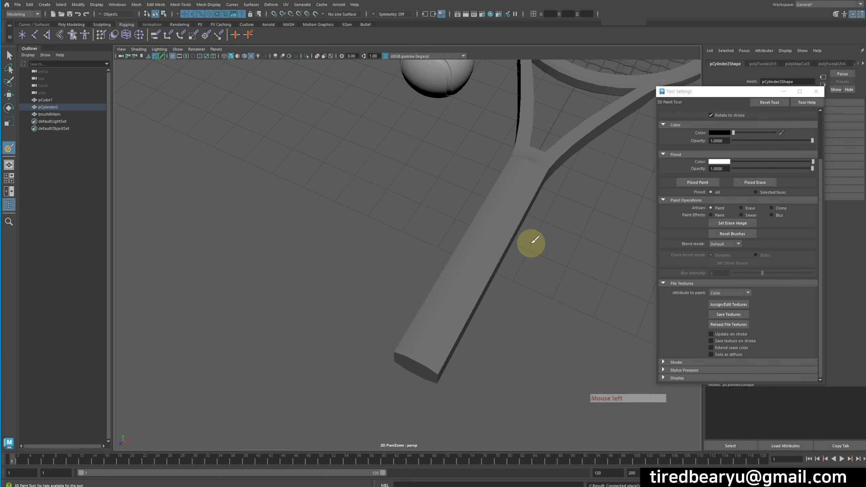
Set a large brush size and paint four slanted black bands across the handle's upper face.
{"action": "mouse_move", "coordinate": [535, 240]}
{"action": "left_mouse_down", "text": "alt"}
{"action": "mouse_move", "coordinate": [470, 188]}
{"action": "mouse_move", "coordinate": [470, 177]}
{"action": "mouse_move", "coordinate": [479, 192]}
{"action": "mouse_move", "coordinate": [450, 200]}
{"action": "left_mouse_up", "text": "alt"}
{"action": "key", "text": "b"}
{"action": "left_click_drag", "start_coordinate": [510, 208], "coordinate": [406, 286]}
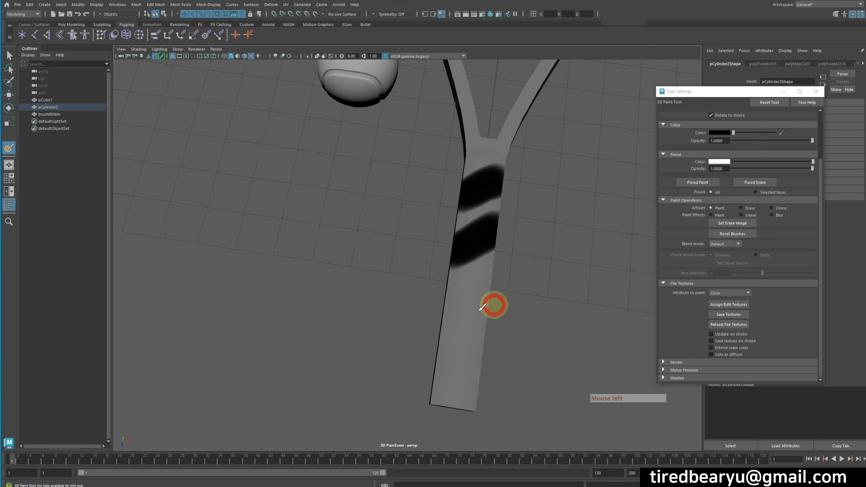
{"action": "left_click_drag", "start_coordinate": [494, 305], "coordinate": [387, 344]}
{"action": "left_click_drag", "start_coordinate": [484, 348], "coordinate": [512, 330], "text": "alt"}
{"action": "left_click_drag", "start_coordinate": [512, 330], "coordinate": [427, 373]}
Continue the black bands around the sides of the handle with more brush strokes.
{"action": "mouse_move", "coordinate": [427, 373]}
{"action": "left_mouse_down", "text": "alt"}
{"action": "mouse_move", "coordinate": [507, 321]}
{"action": "mouse_move", "coordinate": [492, 273]}
{"action": "left_mouse_up", "text": "alt"}
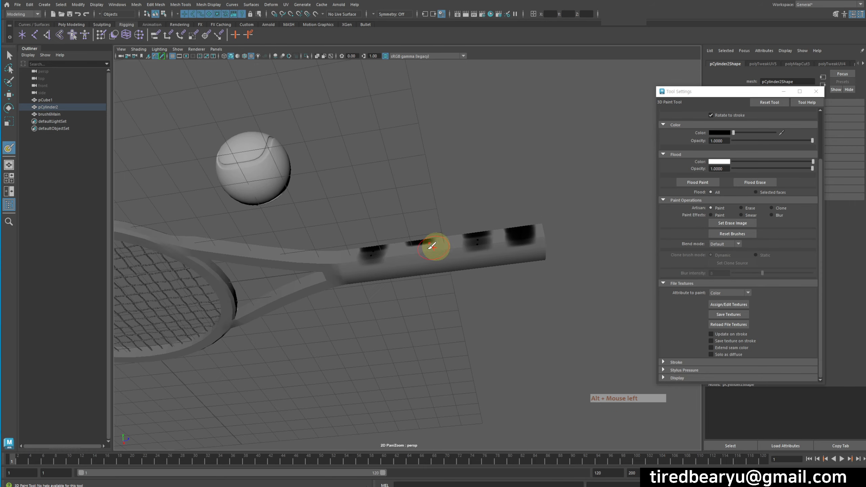
{"action": "left_click_drag", "start_coordinate": [432, 246], "coordinate": [413, 276], "text": "alt"}
{"action": "mouse_move", "coordinate": [363, 201]}
{"action": "left_mouse_down"}
{"action": "mouse_move", "coordinate": [379, 234]}
{"action": "mouse_move", "coordinate": [406, 250]}
{"action": "left_mouse_up"}
{"action": "left_click_drag", "start_coordinate": [409, 185], "coordinate": [437, 211]}
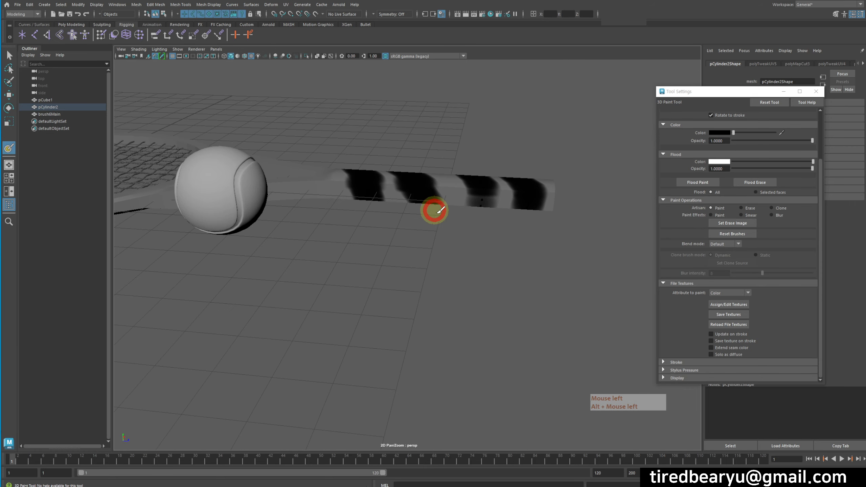
{"action": "mouse_move", "coordinate": [522, 193]}
{"action": "left_mouse_down", "text": "alt"}
{"action": "mouse_move", "coordinate": [554, 193]}
{"action": "mouse_move", "coordinate": [426, 147]}
{"action": "left_mouse_up", "text": "alt"}
{"action": "mouse_move", "coordinate": [367, 145]}
{"action": "left_mouse_down"}
{"action": "mouse_move", "coordinate": [419, 113]}
{"action": "mouse_move", "coordinate": [429, 200]}
{"action": "mouse_move", "coordinate": [470, 203]}
{"action": "mouse_move", "coordinate": [489, 237]}
{"action": "left_mouse_up"}
Reduce the brush size and paint a row of short black marks along the hoop's outer side.
{"action": "middle_click_drag", "start_coordinate": [526, 203], "coordinate": [396, 264], "text": "alt"}
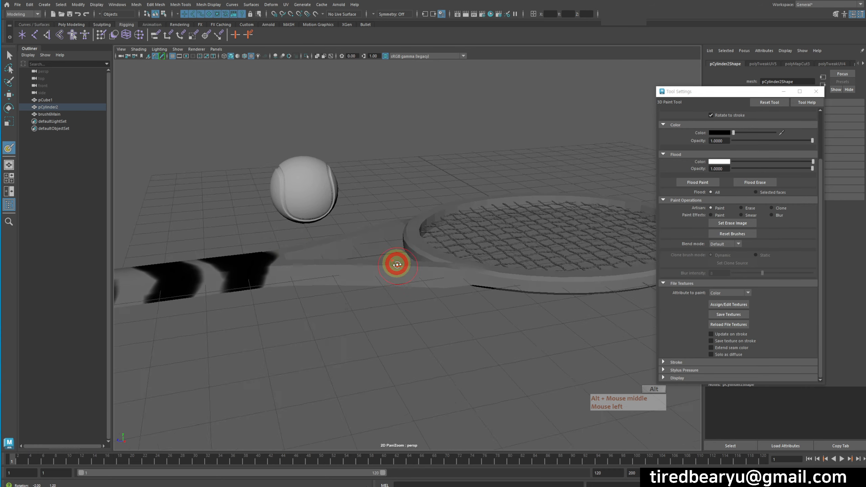
{"action": "left_click_drag", "start_coordinate": [396, 264], "coordinate": [514, 275], "text": "alt"}
{"action": "right_click_drag", "start_coordinate": [514, 275], "coordinate": [451, 258], "text": "alt"}
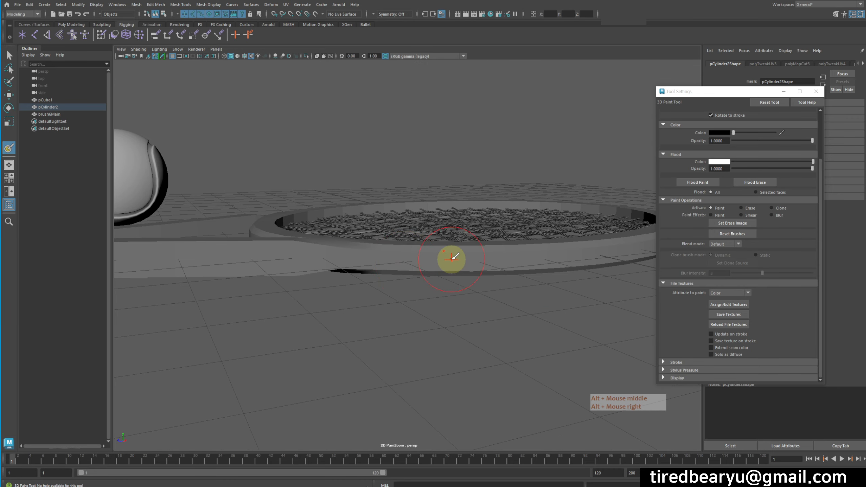
{"action": "key", "text": "b"}
{"action": "mouse_move", "coordinate": [450, 258]}
{"action": "left_mouse_down"}
{"action": "mouse_move", "coordinate": [416, 249]}
{"action": "mouse_move", "coordinate": [459, 261]}
{"action": "left_mouse_up"}
{"action": "key", "text": "b"}
{"action": "left_click", "coordinate": [482, 253]}
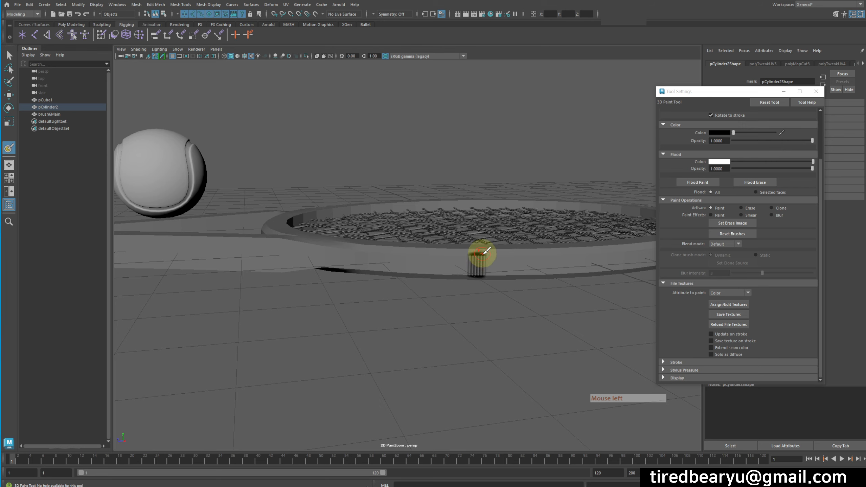
{"action": "left_click", "coordinate": [511, 267]}
{"action": "left_click_drag", "start_coordinate": [556, 260], "coordinate": [590, 268]}
{"action": "left_click", "coordinate": [592, 261]}
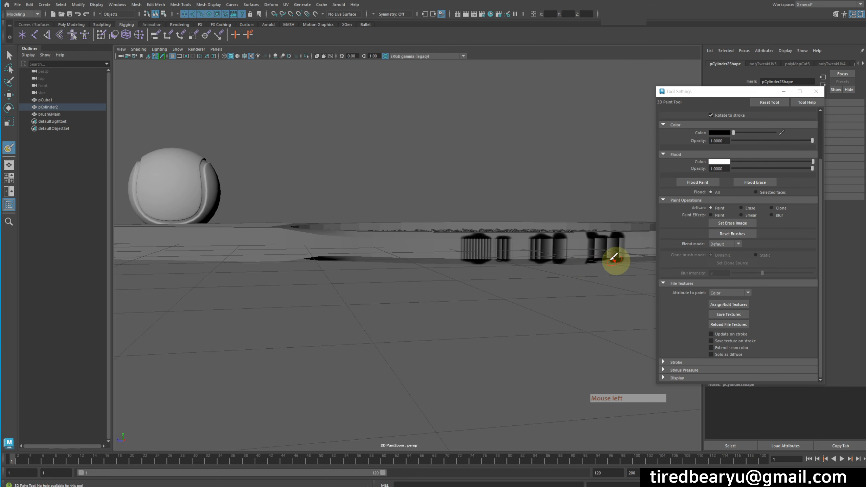
Paint freehand black squiggles on the hoop's front face beside the marked outer side.
{"action": "mouse_move", "coordinate": [473, 253]}
{"action": "left_mouse_down", "text": "alt"}
{"action": "mouse_move", "coordinate": [535, 309]}
{"action": "mouse_move", "coordinate": [549, 290]}
{"action": "left_mouse_up", "text": "alt"}
{"action": "mouse_move", "coordinate": [489, 296]}
{"action": "left_mouse_down"}
{"action": "mouse_move", "coordinate": [482, 309]}
{"action": "mouse_move", "coordinate": [520, 286]}
{"action": "mouse_move", "coordinate": [545, 248]}
{"action": "mouse_move", "coordinate": [554, 256]}
{"action": "left_mouse_up"}
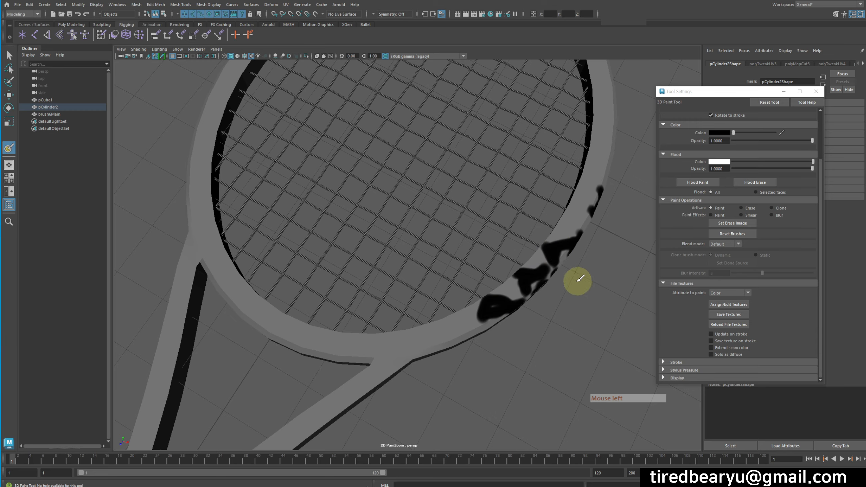
{"action": "mouse_move", "coordinate": [576, 283]}
{"action": "left_mouse_down", "text": "alt"}
{"action": "mouse_move", "coordinate": [464, 257]}
{"action": "mouse_move", "coordinate": [452, 245]}
{"action": "mouse_move", "coordinate": [469, 279]}
{"action": "mouse_move", "coordinate": [512, 261]}
{"action": "mouse_move", "coordinate": [489, 269]}
{"action": "left_mouse_up", "text": "alt"}
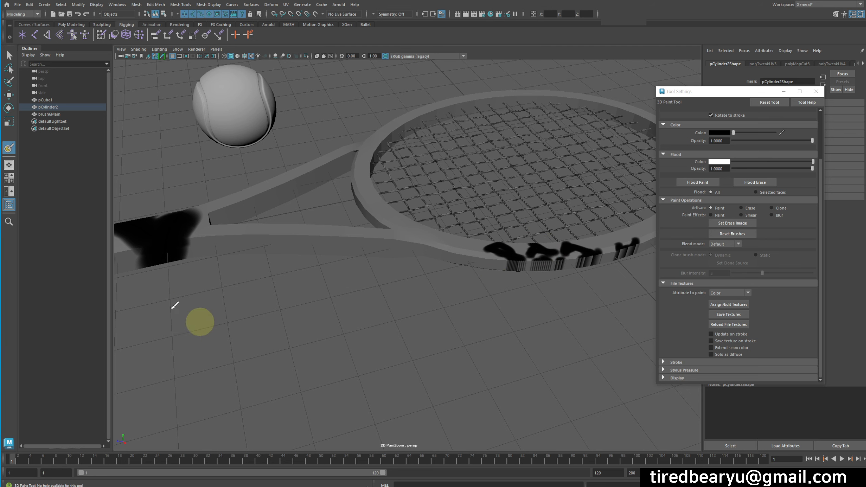
Leave 3D painting for the Move tool and select the racket frame as an object.
{"action": "mouse_move", "coordinate": [200, 319]}
{"action": "left_mouse_down", "text": "alt"}
{"action": "mouse_move", "coordinate": [296, 269]}
{"action": "mouse_move", "coordinate": [332, 274]}
{"action": "left_mouse_up", "text": "alt"}
{"action": "middle_click_drag", "start_coordinate": [332, 275], "coordinate": [269, 324], "text": "alt"}
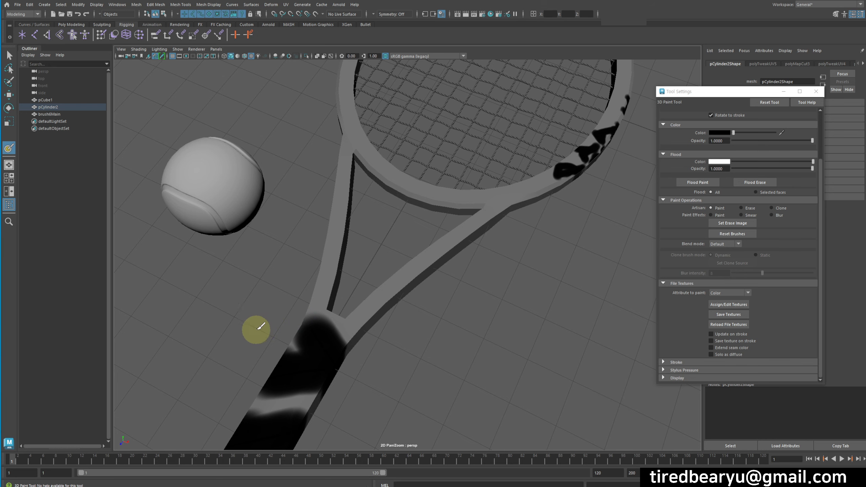
{"action": "left_click_drag", "start_coordinate": [260, 327], "coordinate": [407, 242], "text": "alt"}
{"action": "key", "text": "w"}
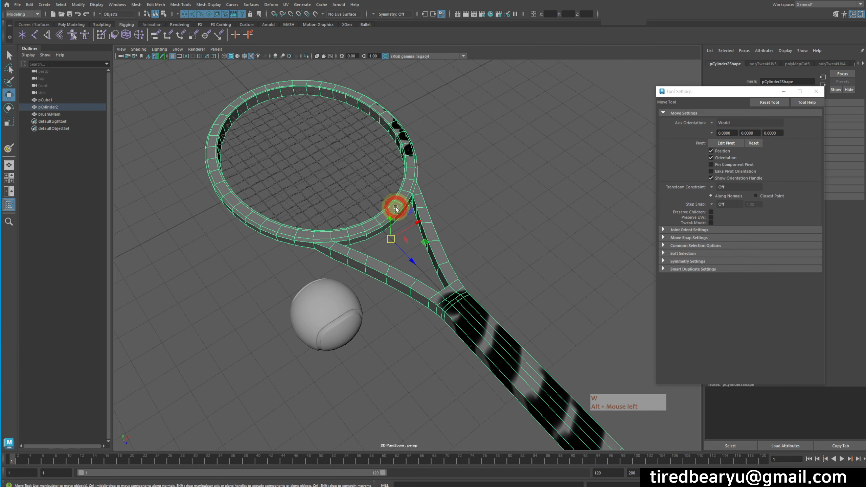
{"action": "left_click", "coordinate": [395, 208]}
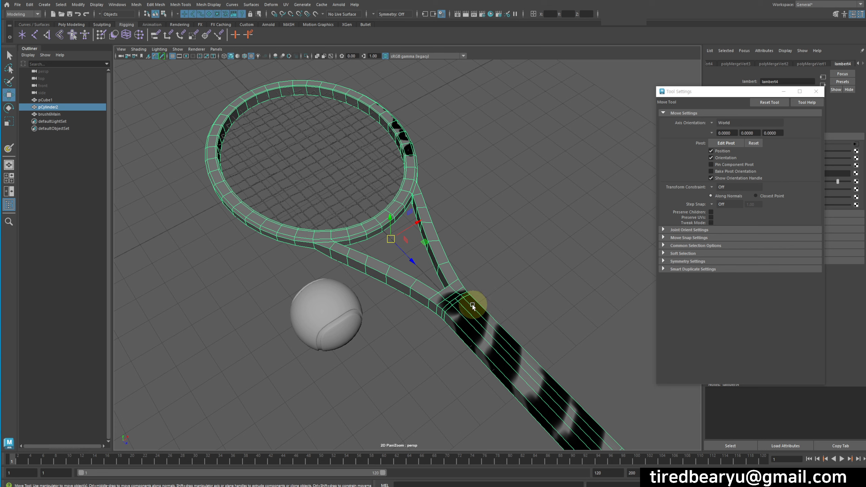